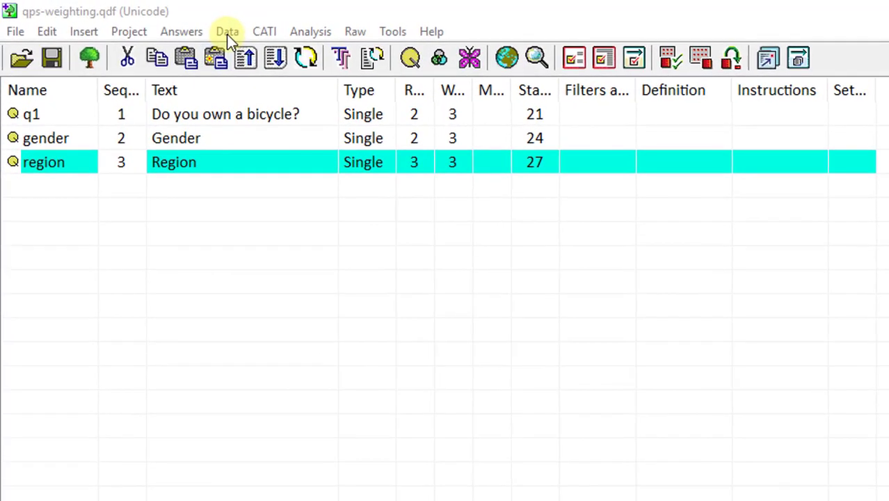
# Load the survey .qpsmrda data file into the Weight data window, accepting the log prompt.
pyautogui.click(228, 31)
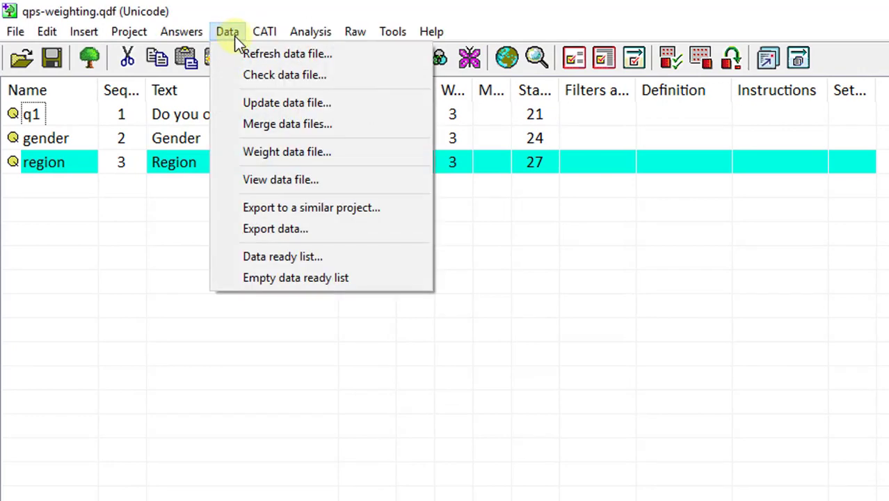
pyautogui.click(283, 151)
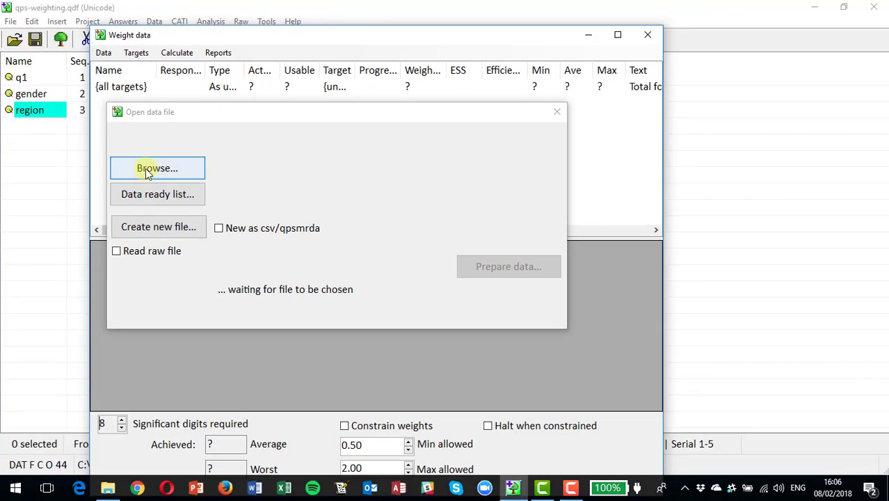
pyautogui.click(147, 169)
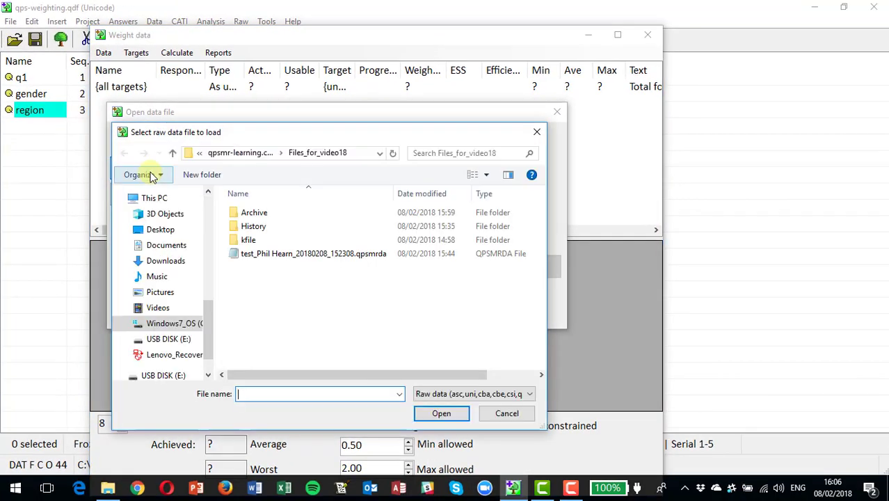
pyautogui.doubleClick(276, 257)
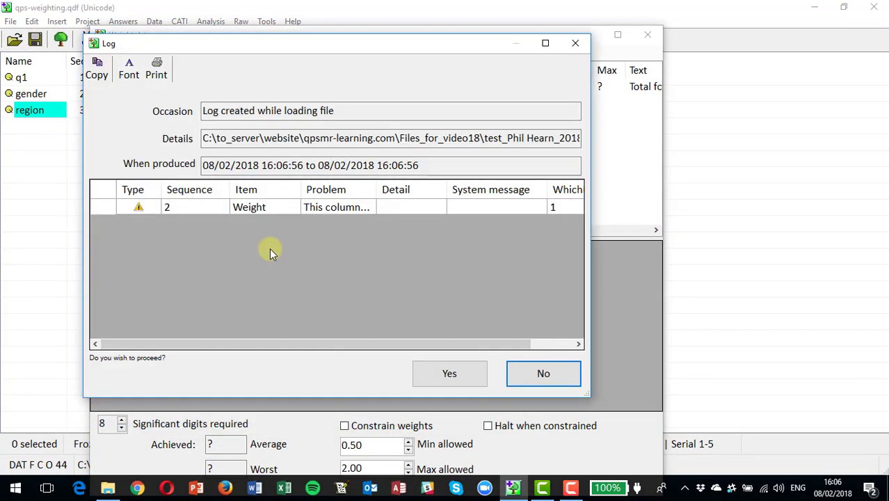
pyautogui.click(451, 373)
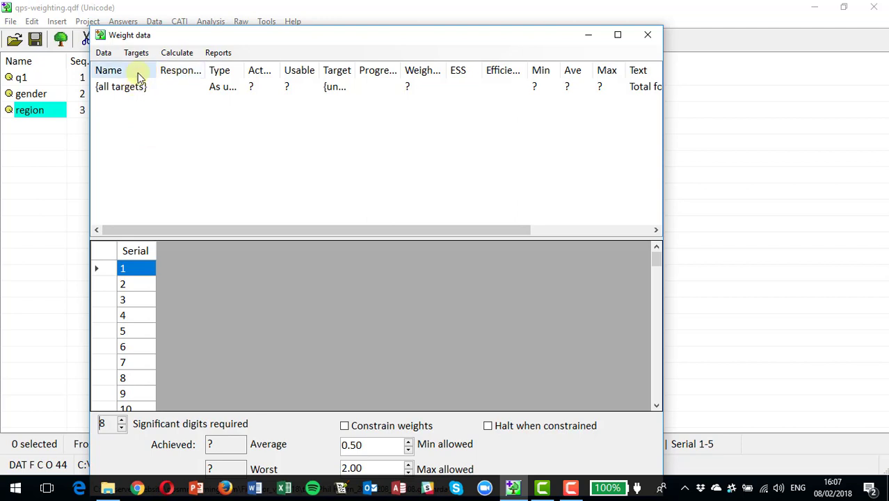
# Open the Weight targets set editor.
pyautogui.click(105, 53)
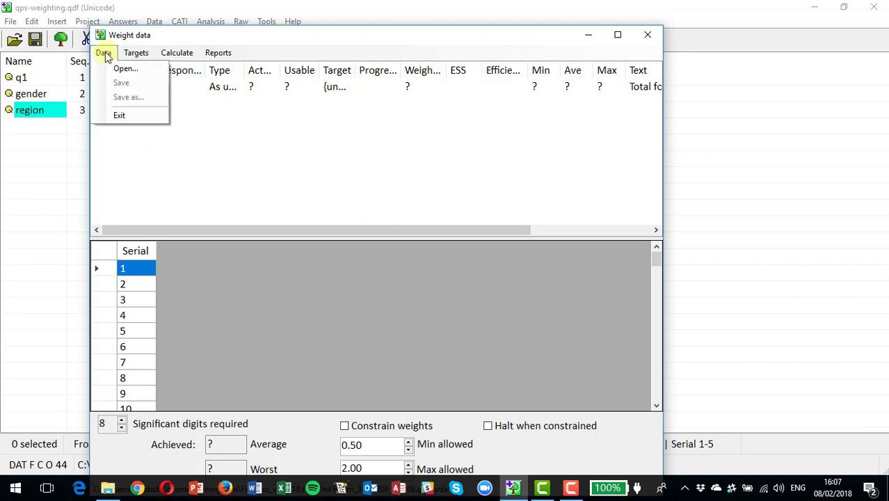
pyautogui.moveTo(136, 53)
pyautogui.click(143, 69)
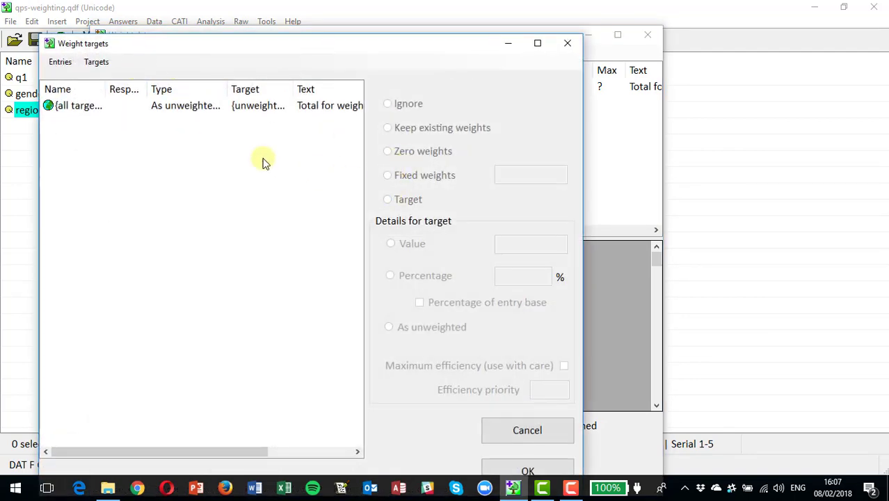
# Add gender as a targets entry, creating Male and Female rows.
pyautogui.click(60, 63)
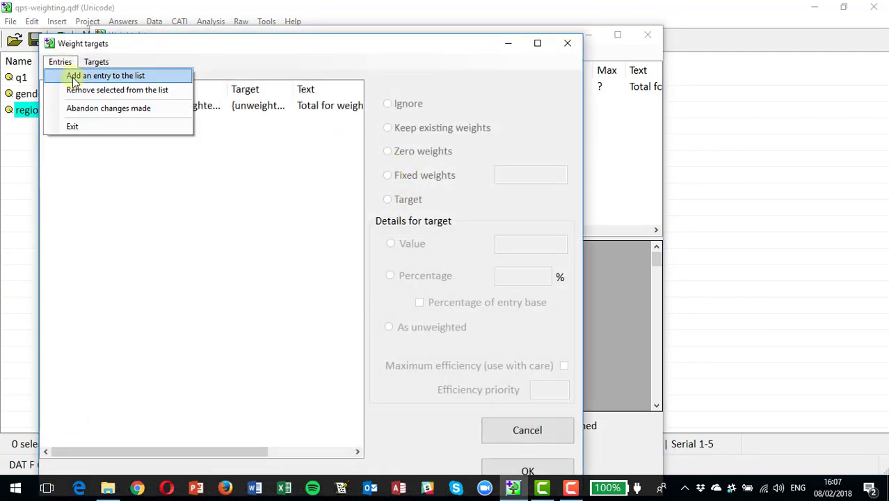
pyautogui.click(74, 75)
pyautogui.click(87, 113)
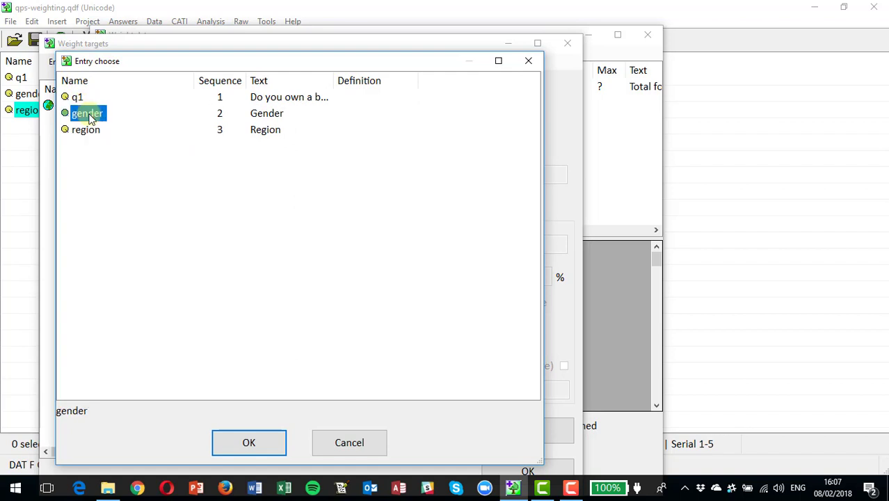
pyautogui.click(249, 443)
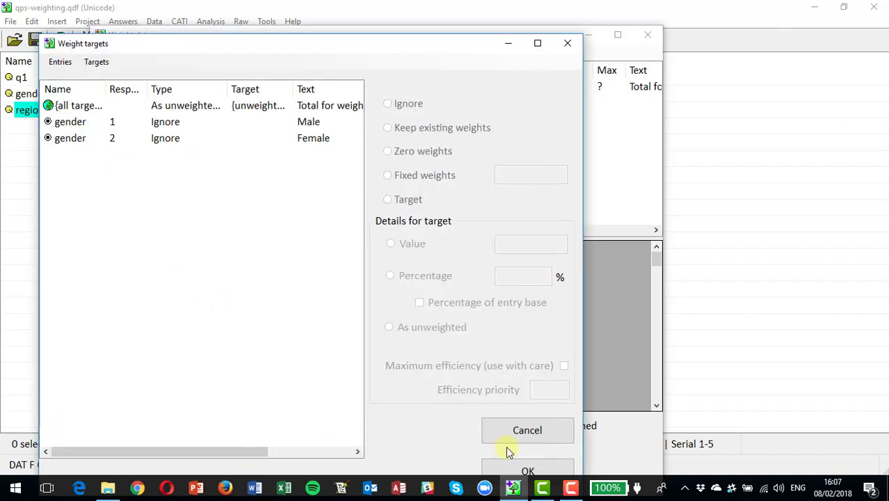
# Make Male a percentage target of 50.
pyautogui.click(62, 123)
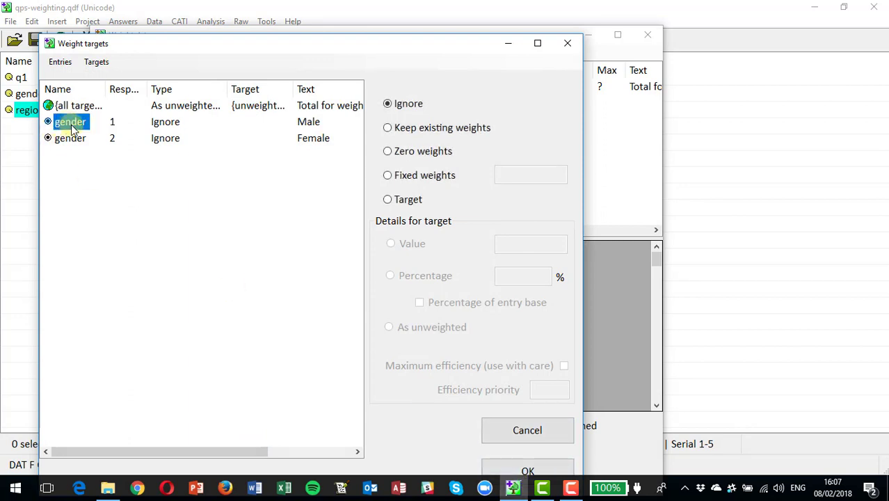
pyautogui.click(389, 199)
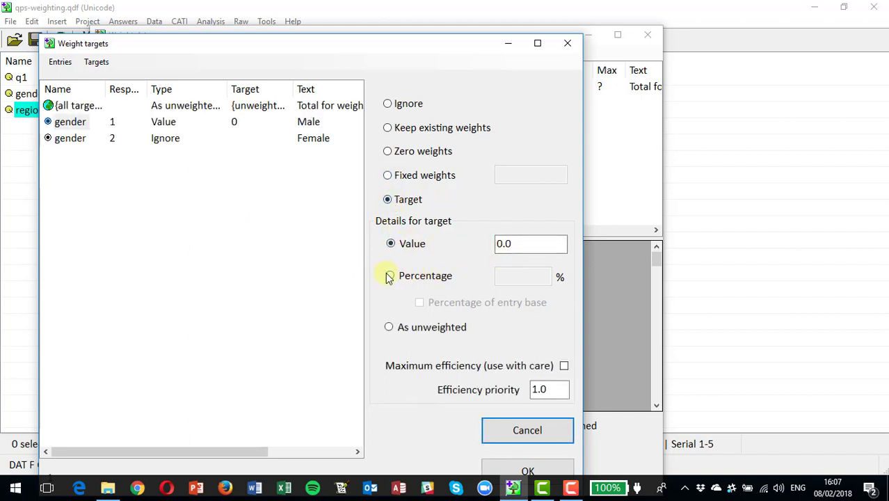
pyautogui.click(390, 277)
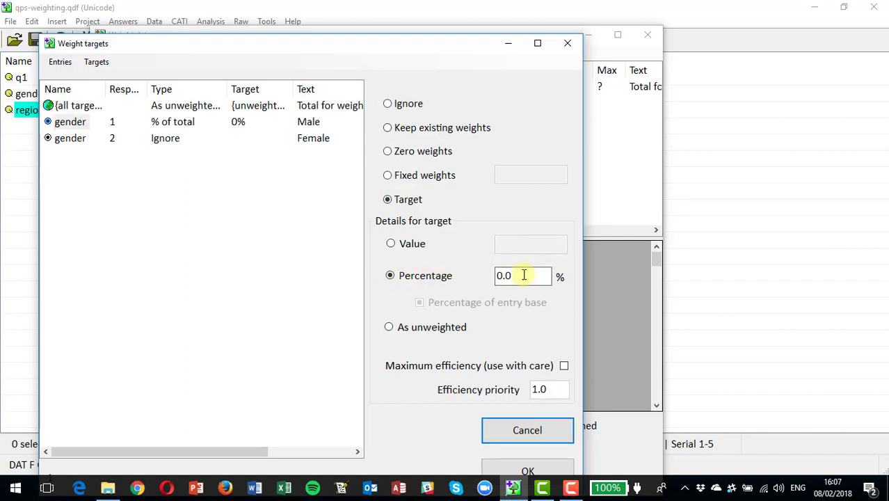
pyautogui.moveTo(524, 276); pyautogui.dragTo(432, 272)
pyautogui.write('50')
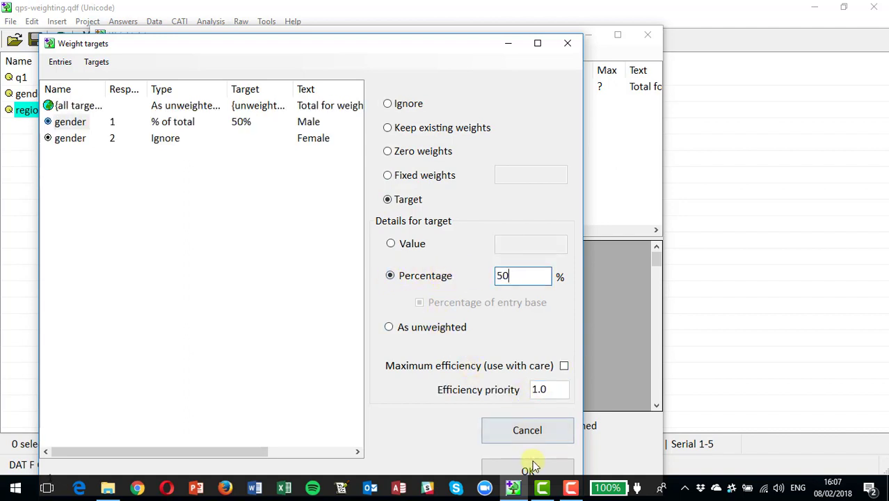
# Make Female a percentage target of 50 and confirm the gender targets.
pyautogui.click(76, 141)
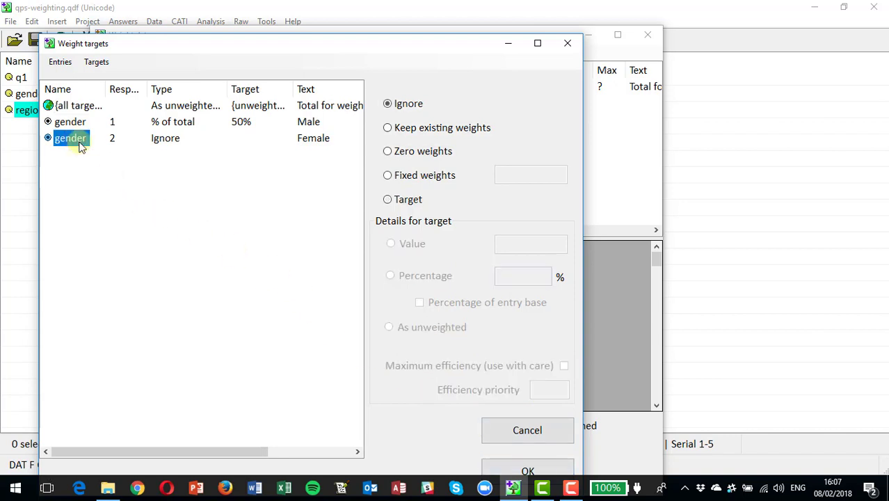
pyautogui.click(388, 199)
pyautogui.doubleClick(501, 274)
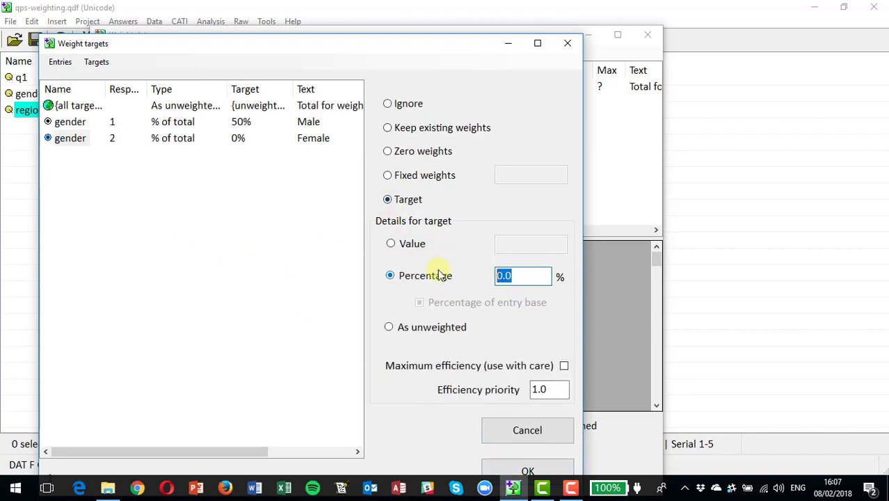
pyautogui.write('50')
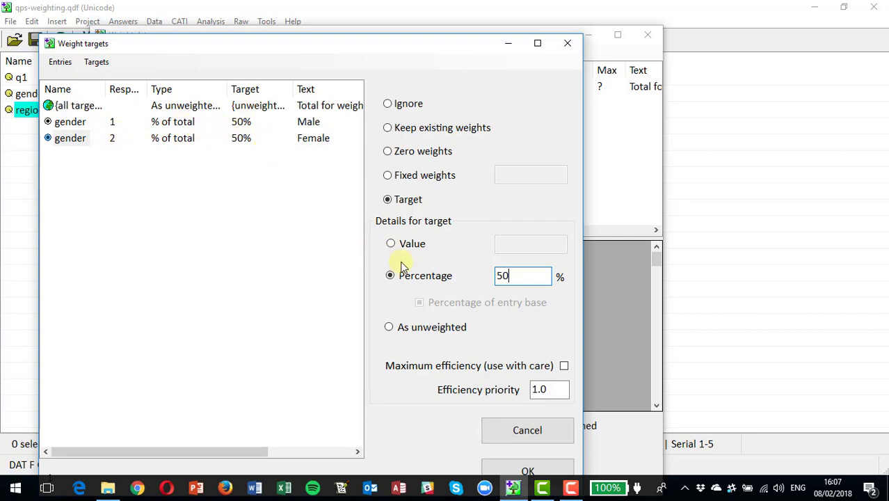
pyautogui.click(526, 470)
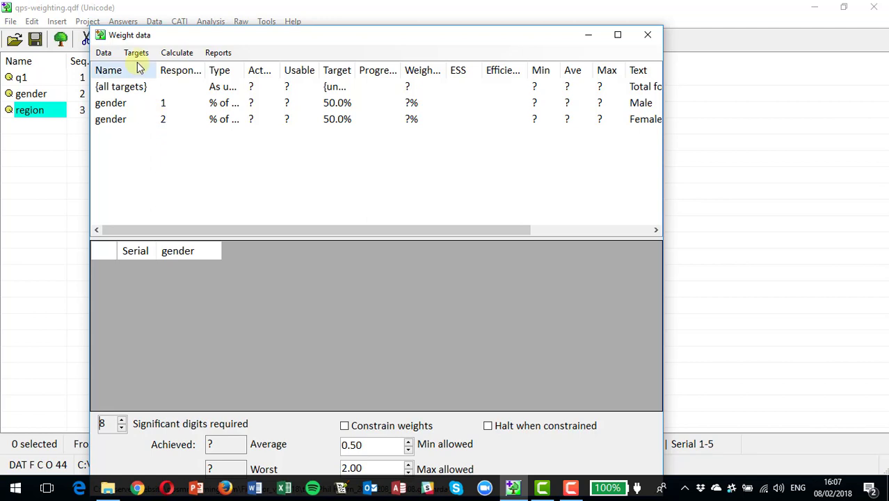
# Reopen the previously used survey data file.
pyautogui.click(104, 55)
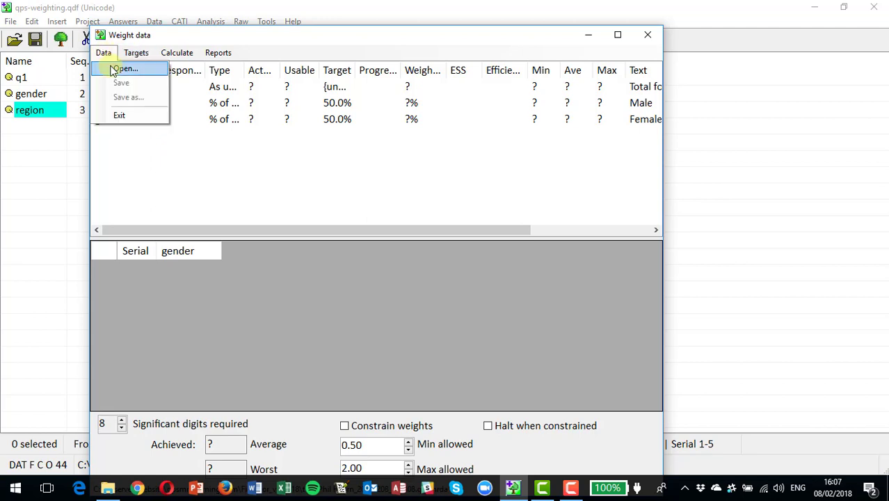
pyautogui.click(118, 66)
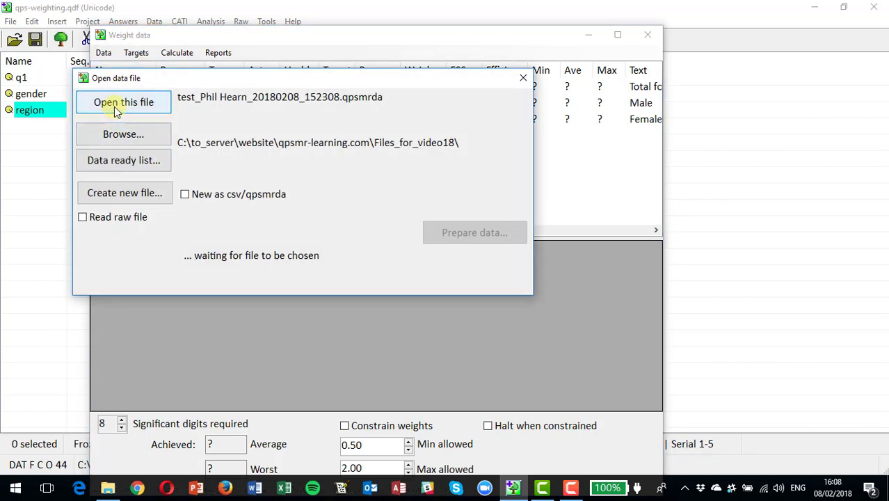
pyautogui.click(114, 104)
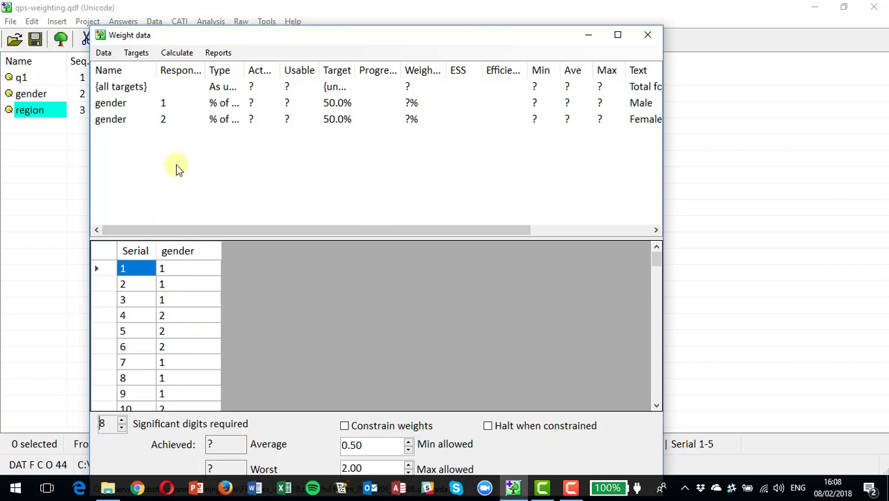
# Create a new Weight question to store the weights.
pyautogui.click(137, 54)
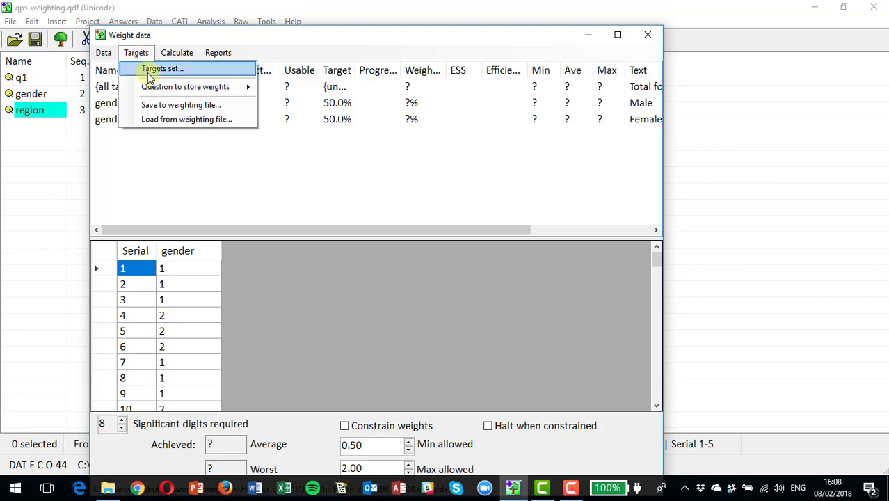
pyautogui.moveTo(247, 87)
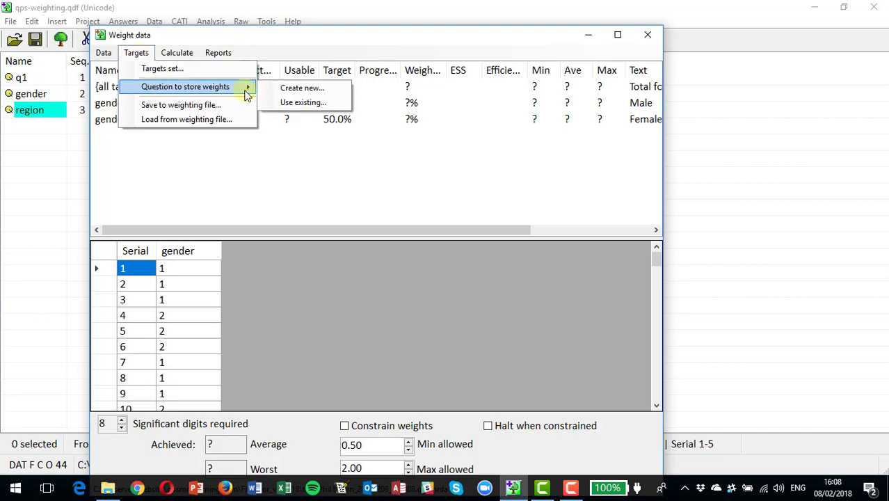
pyautogui.click(291, 92)
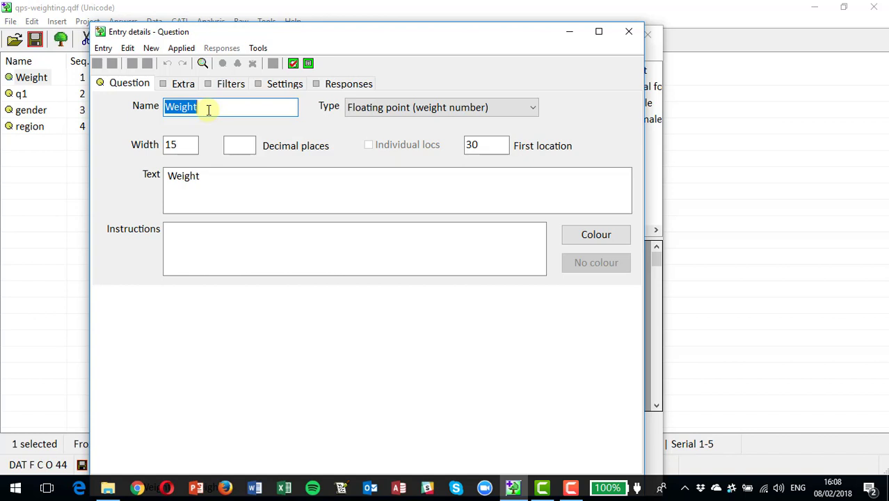
pyautogui.click(628, 32)
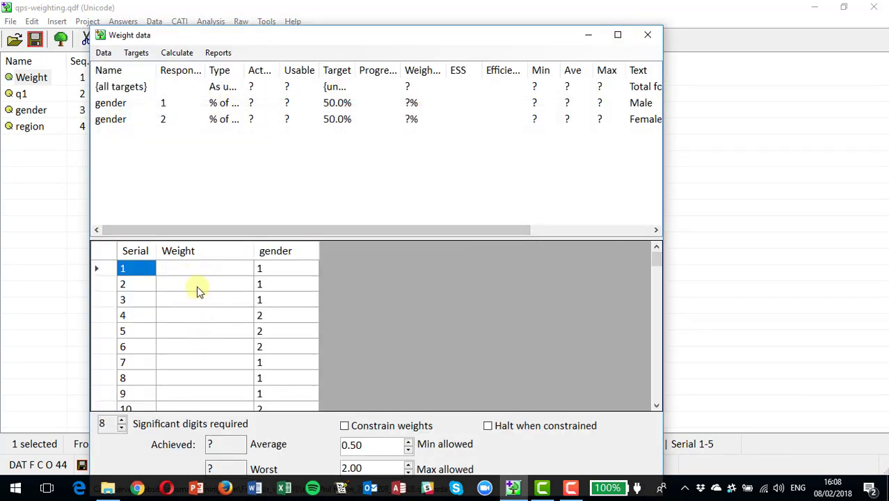
# Save the targets to the weighting file Weighting.xml.
pyautogui.click(136, 53)
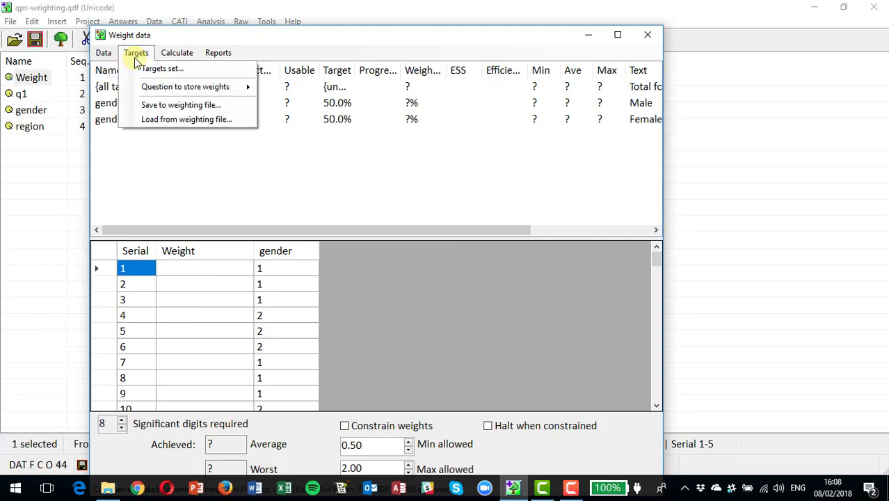
pyautogui.click(161, 106)
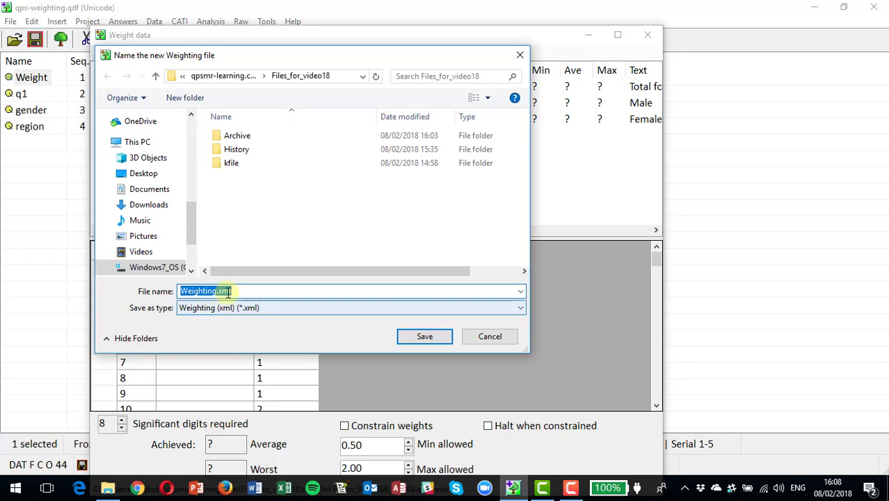
pyautogui.click(422, 337)
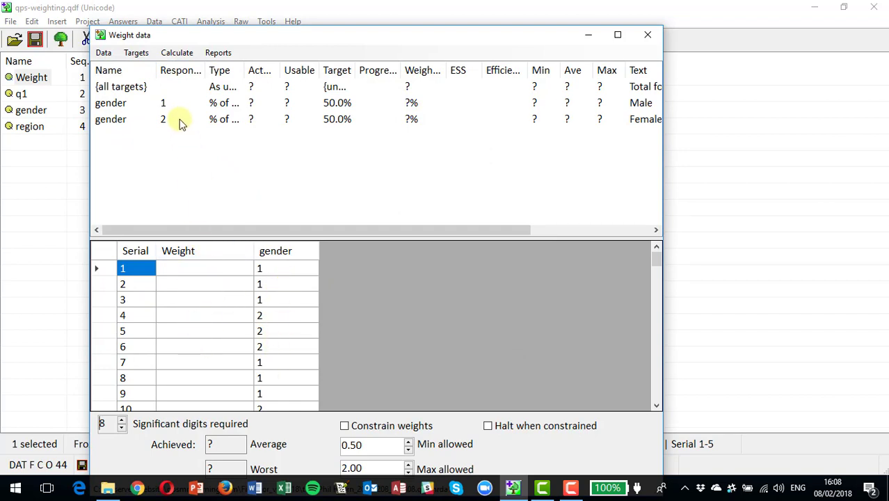
pyautogui.click(178, 58)
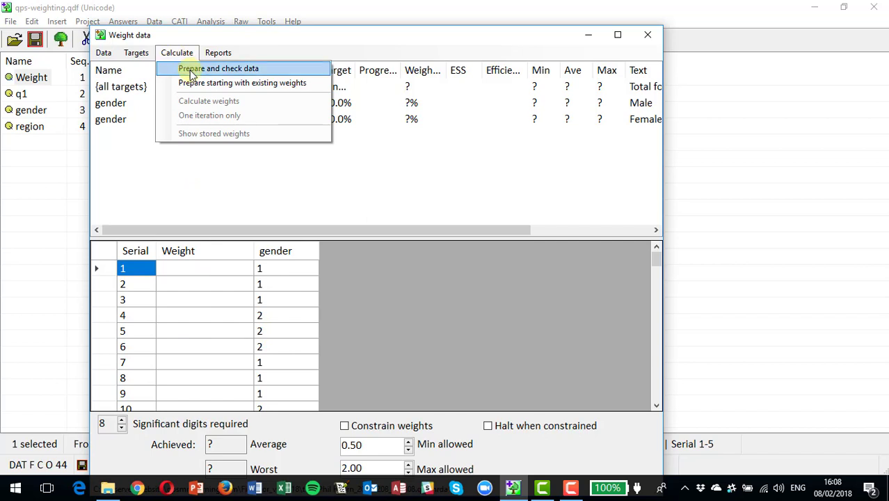
# Prepare the data and calculate weights: Male about 1.163, Female about 0.877, 98.0% efficiency.
pyautogui.click(192, 69)
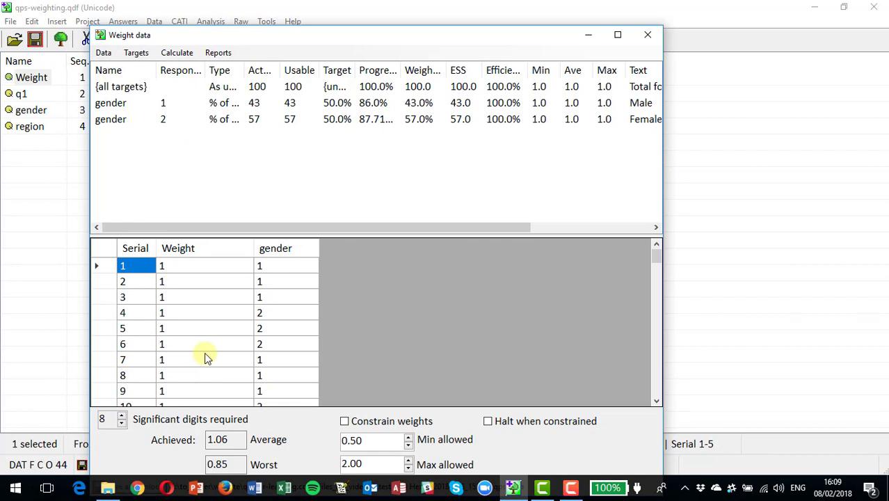
pyautogui.click(179, 53)
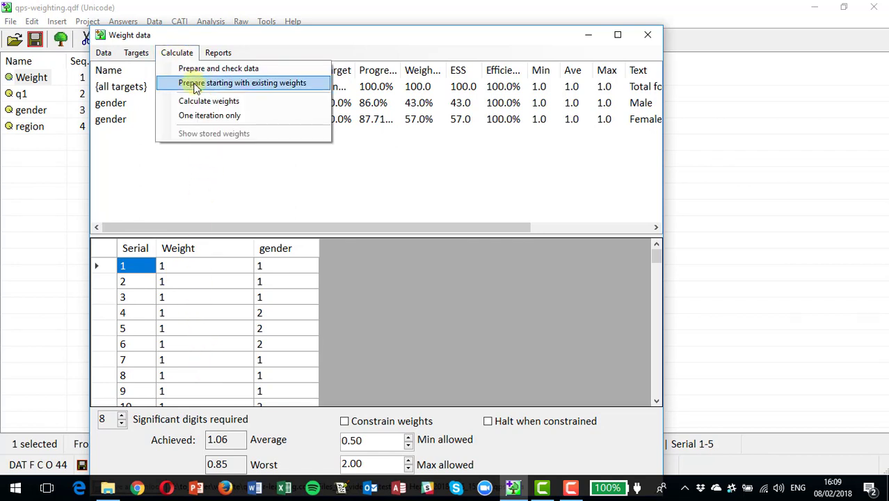
pyautogui.click(196, 86)
pyautogui.click(178, 55)
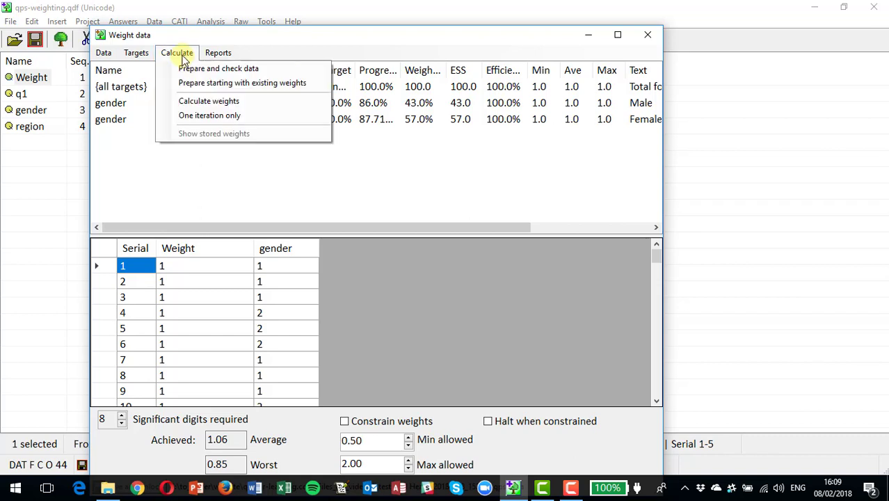
pyautogui.click(202, 103)
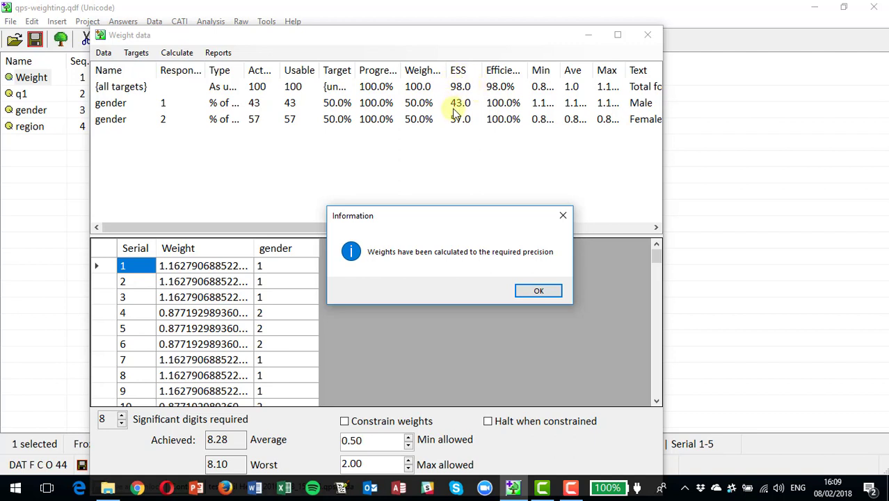
pyautogui.click(539, 291)
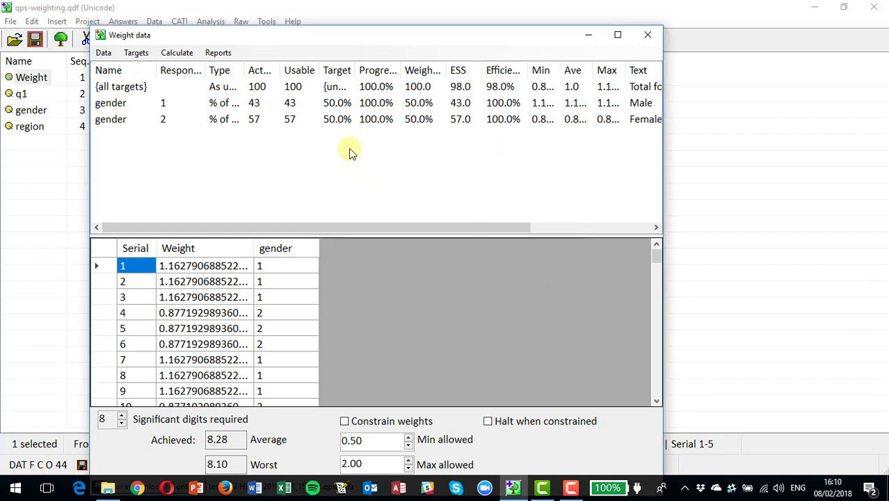
pyautogui.click(214, 60)
pyautogui.moveTo(228, 71)
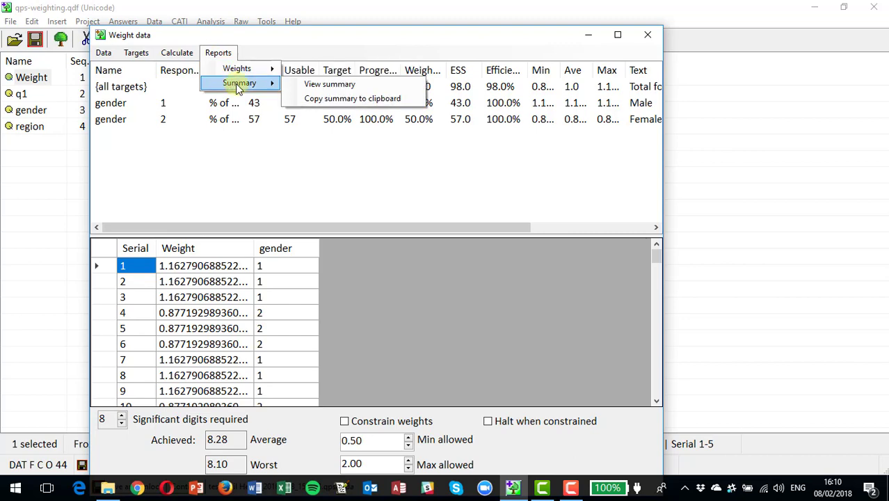
pyautogui.click(336, 89)
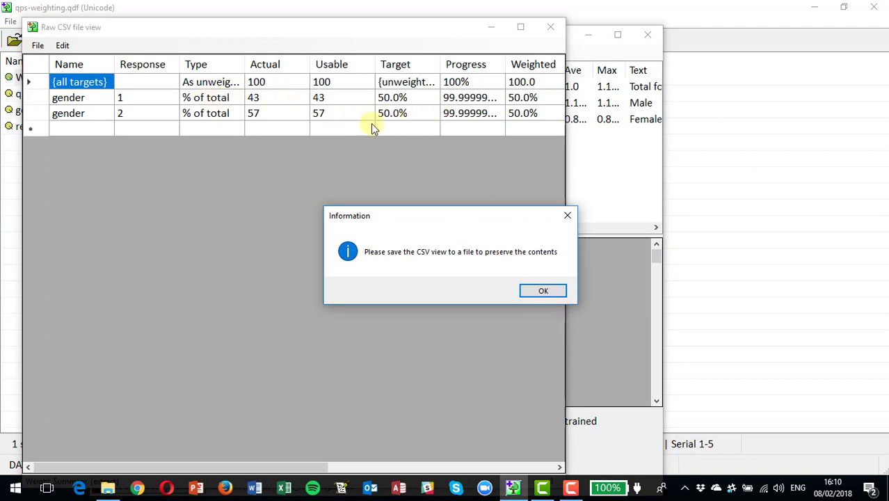
pyautogui.click(545, 293)
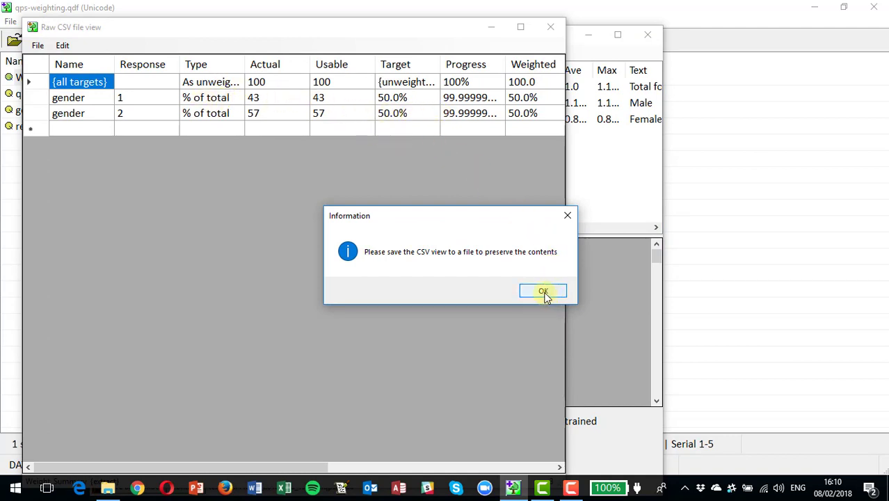
pyautogui.click(551, 28)
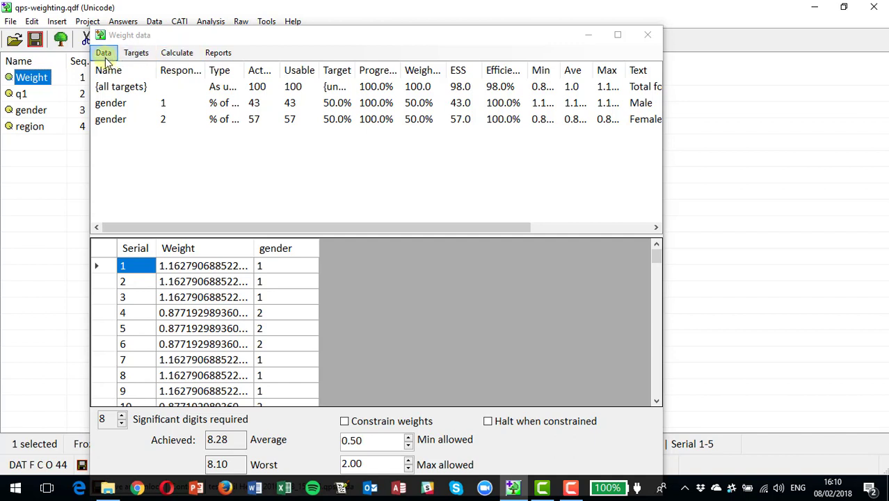
# Save the weighted records as the new CSV file weighted_data.
pyautogui.click(174, 60)
pyautogui.click(176, 55)
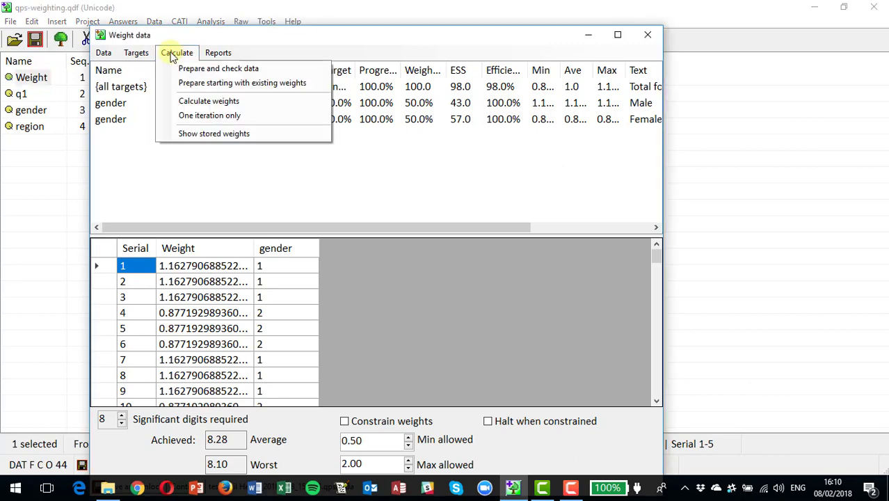
pyautogui.moveTo(113, 60)
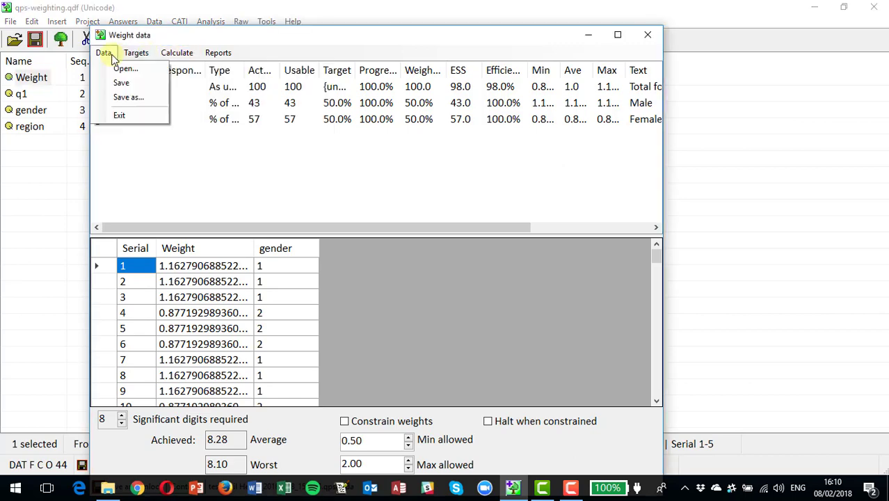
pyautogui.click(125, 99)
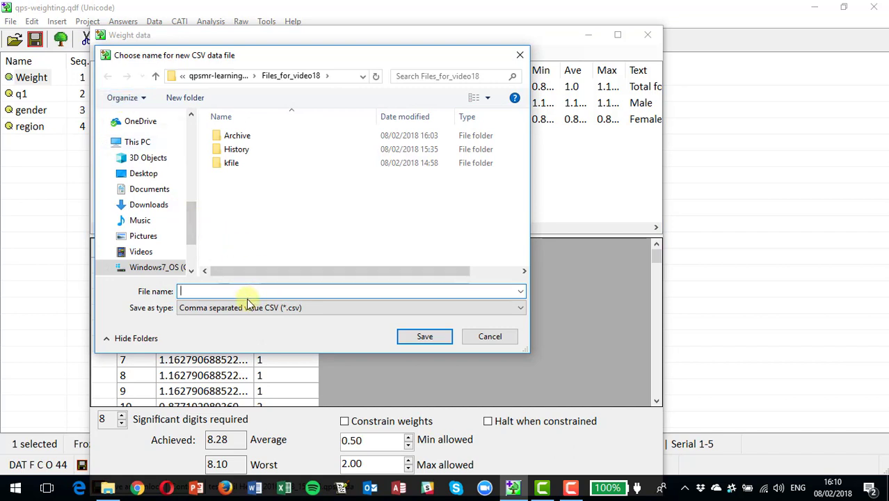
pyautogui.write('weighted_data')
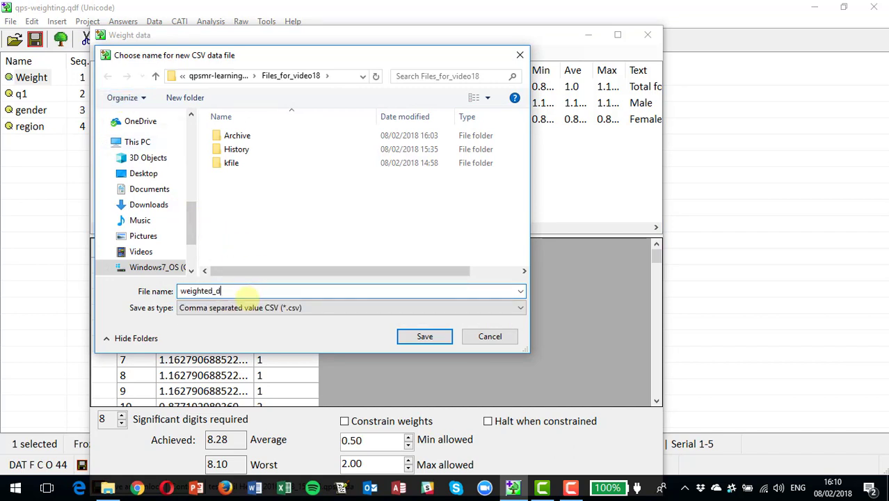
pyautogui.click(414, 337)
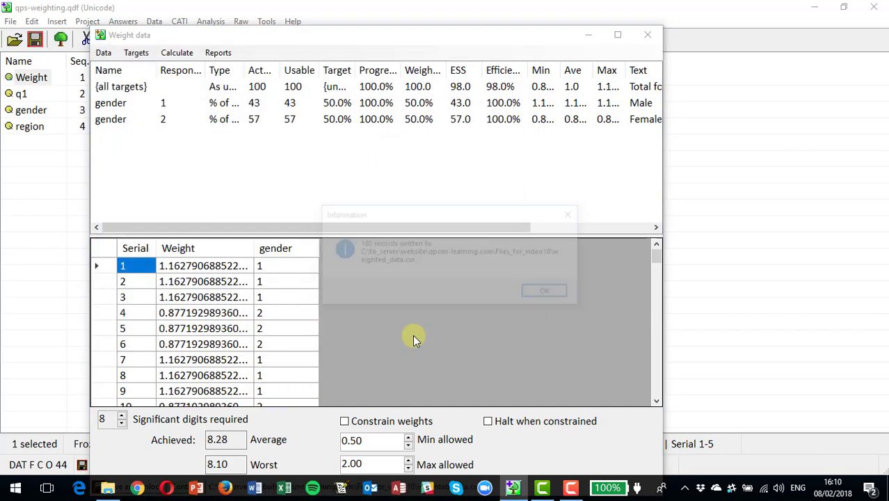
# Close the Weight data window and save the qps-weighting project with its new Weight question.
pyautogui.click(546, 295)
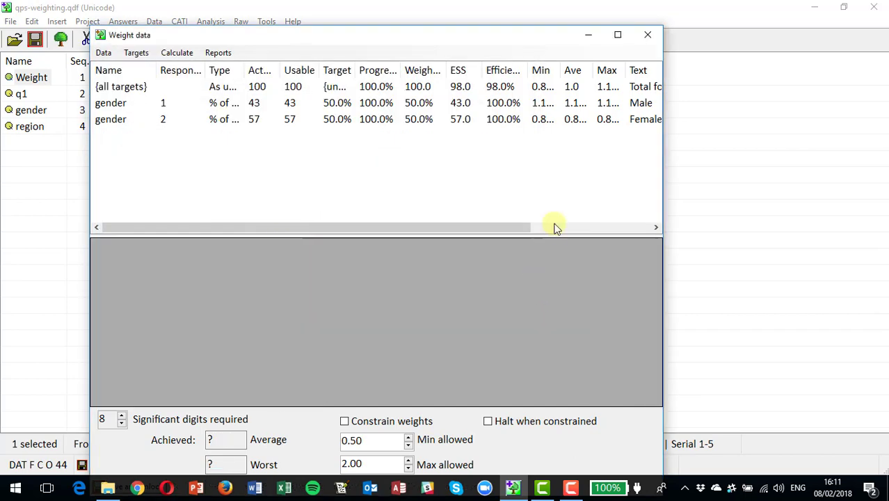
pyautogui.click(648, 33)
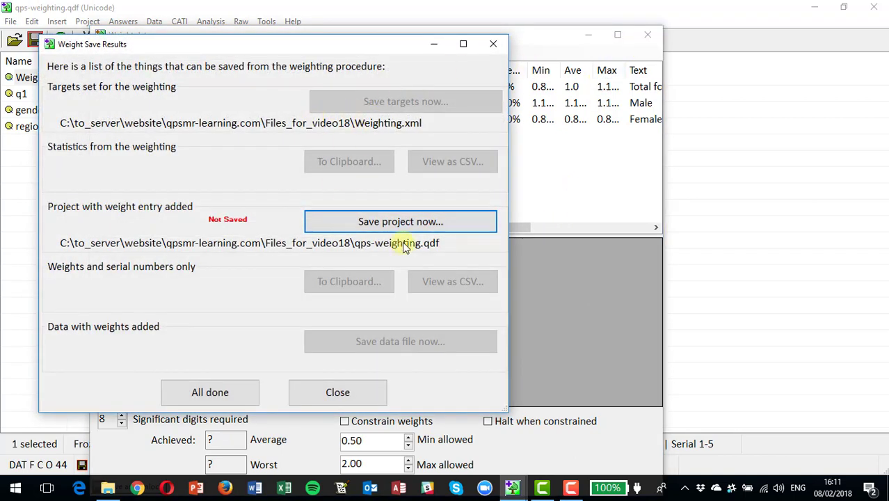
pyautogui.click(381, 221)
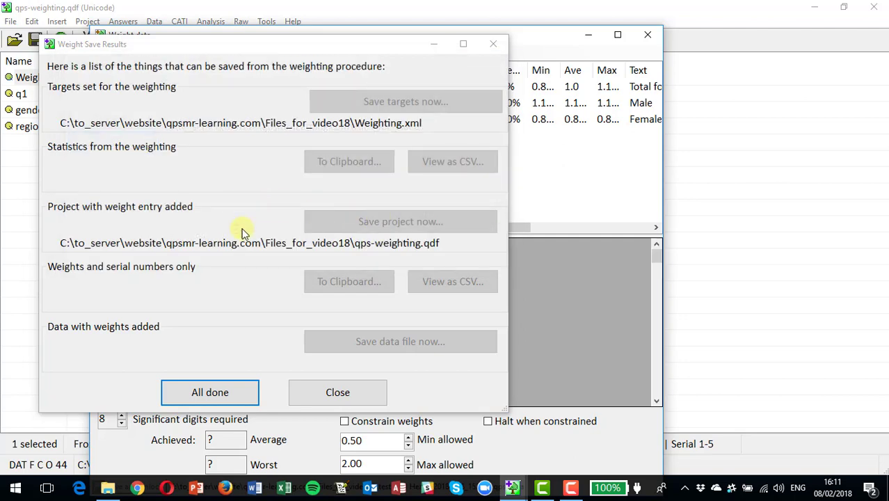
pyautogui.click(216, 393)
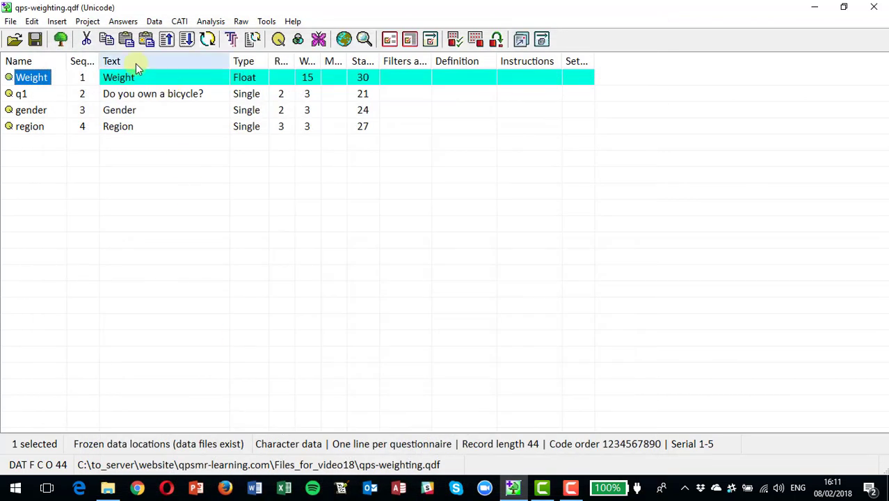
# Merge weighted_data.csv into an empty data file and close the merge log.
pyautogui.click(156, 22)
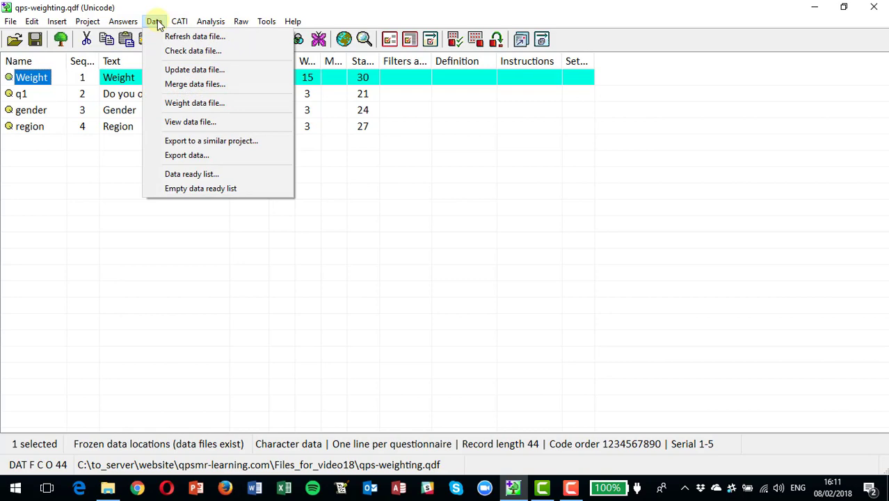
pyautogui.click(192, 84)
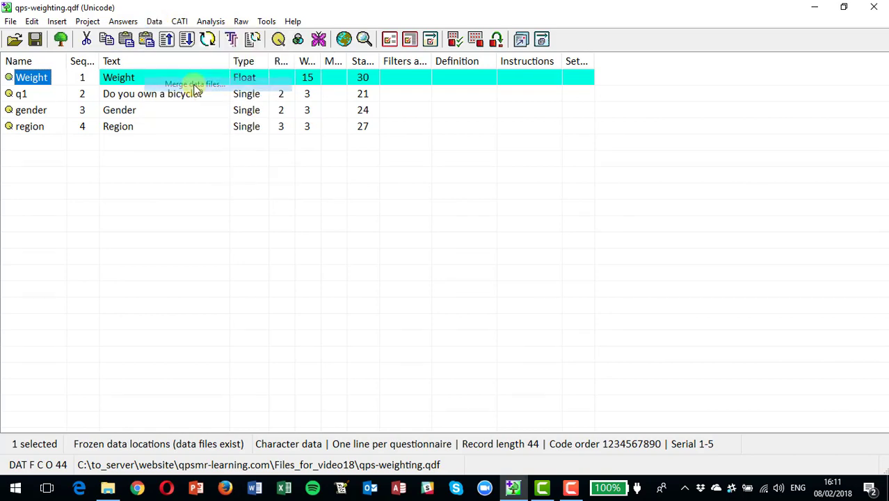
pyautogui.click(550, 78)
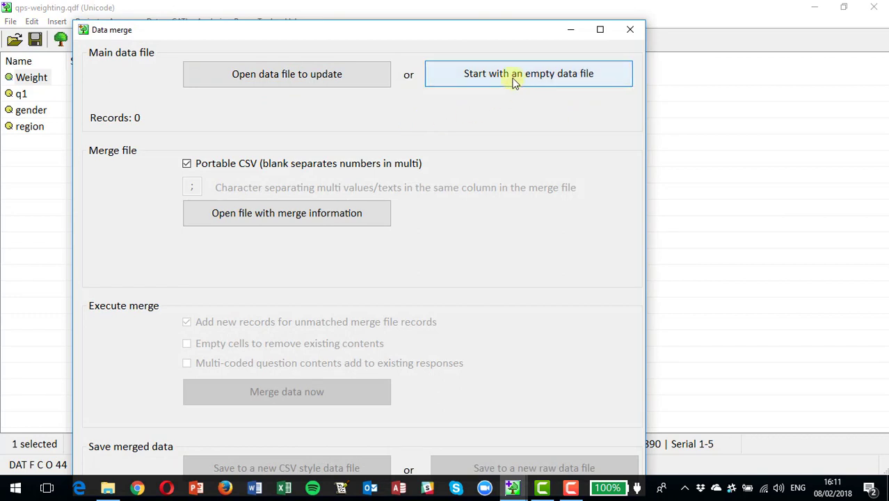
pyautogui.click(270, 214)
pyautogui.doubleClick(249, 192)
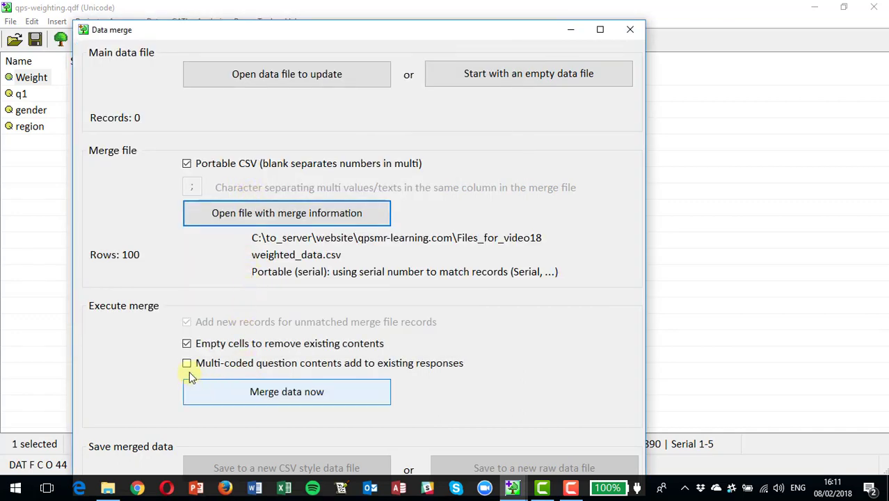
pyautogui.click(256, 393)
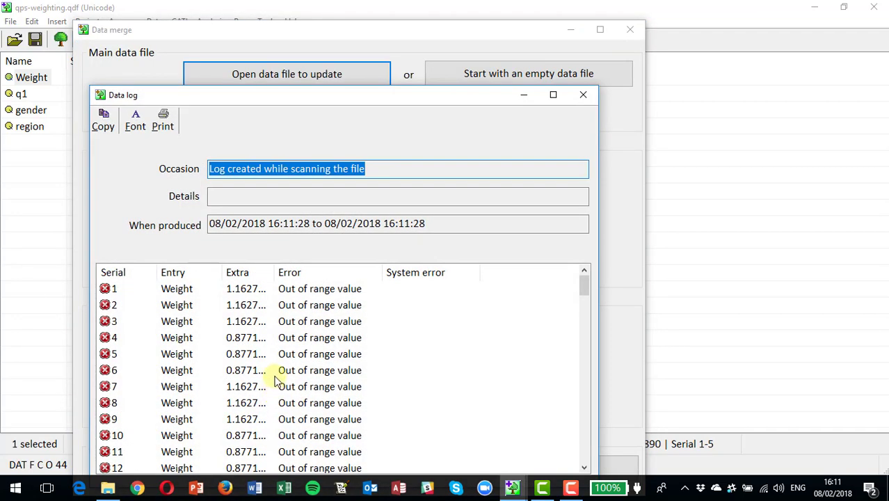
pyautogui.click(582, 97)
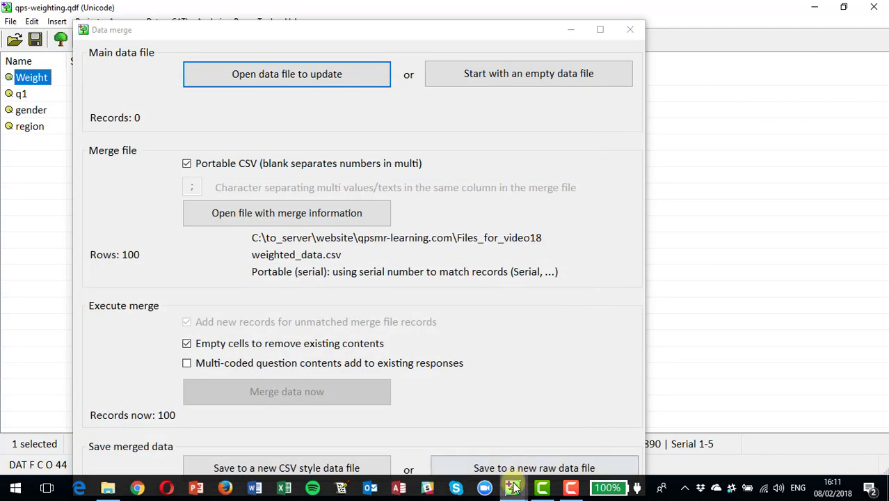
# Save the merged records as the new raw data file data.asc.
pyautogui.click(508, 469)
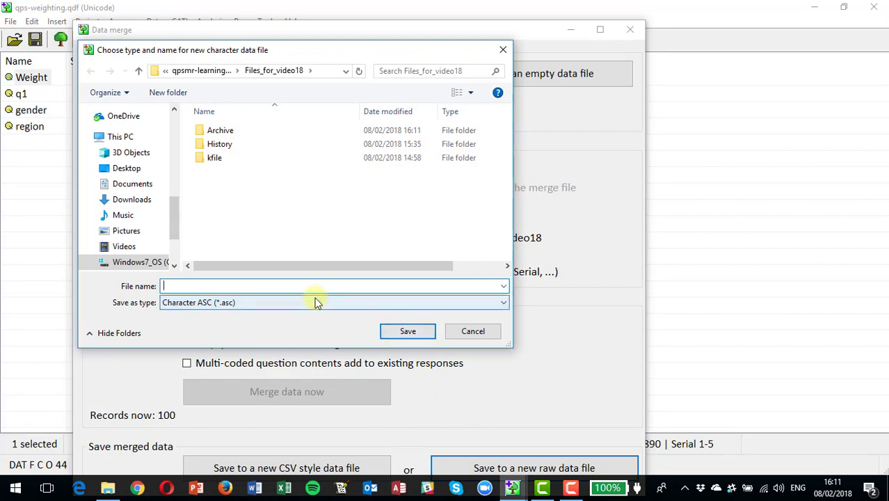
pyautogui.press('Return')
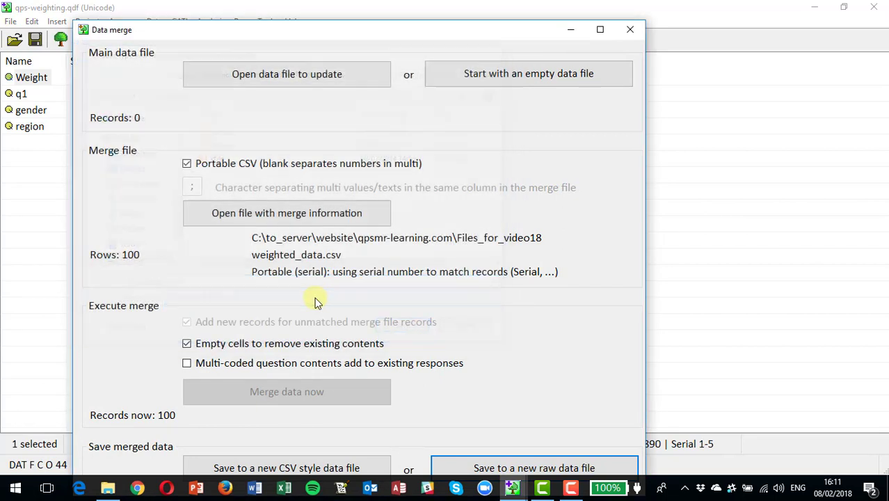
pyautogui.click(548, 294)
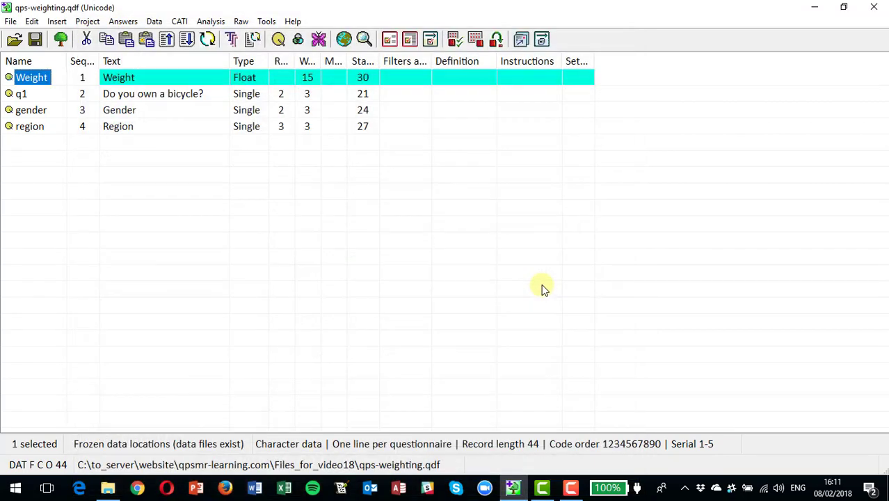
# Reopen the project in QPSMR Classic, saving changes and dismissing the data file warning.
pyautogui.click(62, 43)
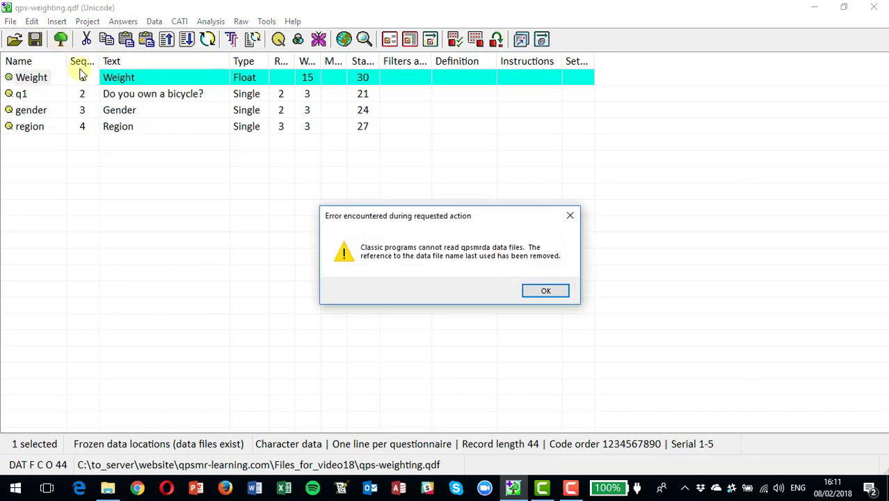
pyautogui.click(546, 292)
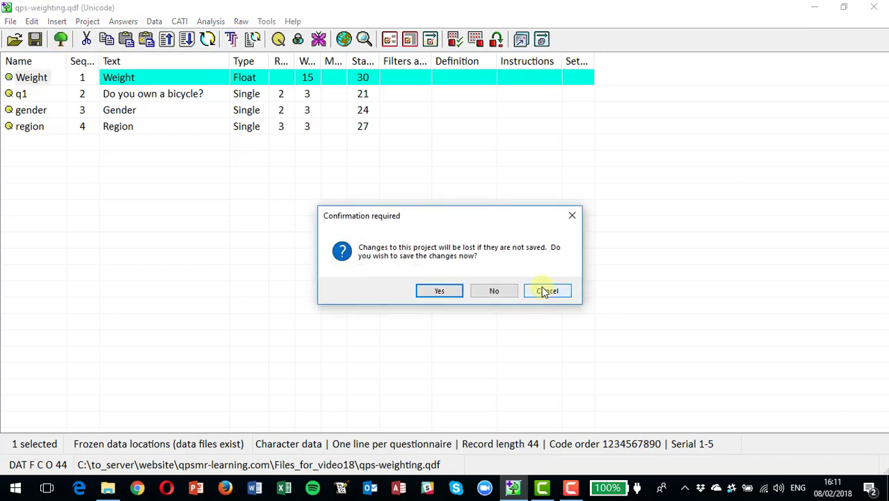
pyautogui.click(457, 291)
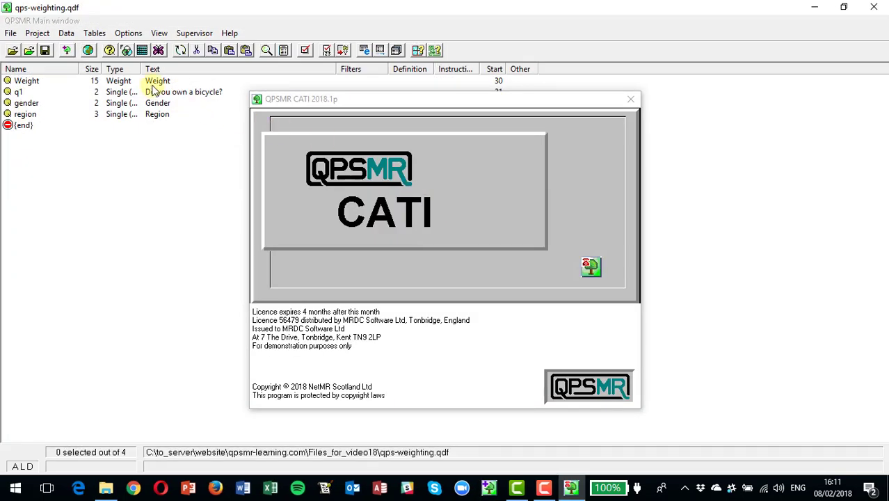
# Build a quick table with gender across the top and region down the side.
pyautogui.click(94, 33)
pyautogui.click(124, 65)
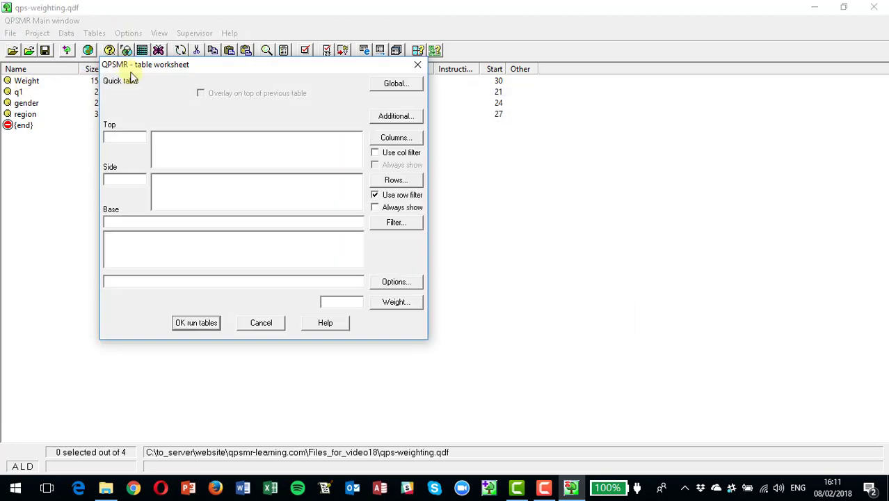
pyautogui.click(388, 139)
pyautogui.doubleClick(137, 140)
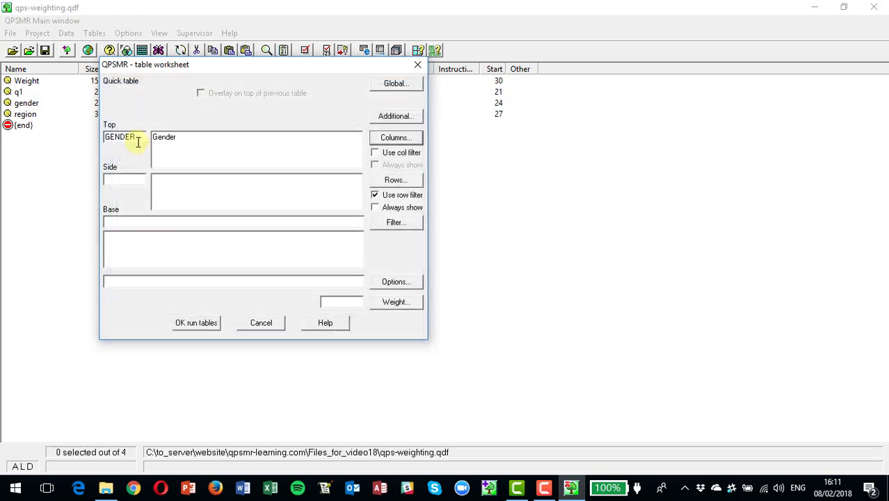
pyautogui.click(395, 180)
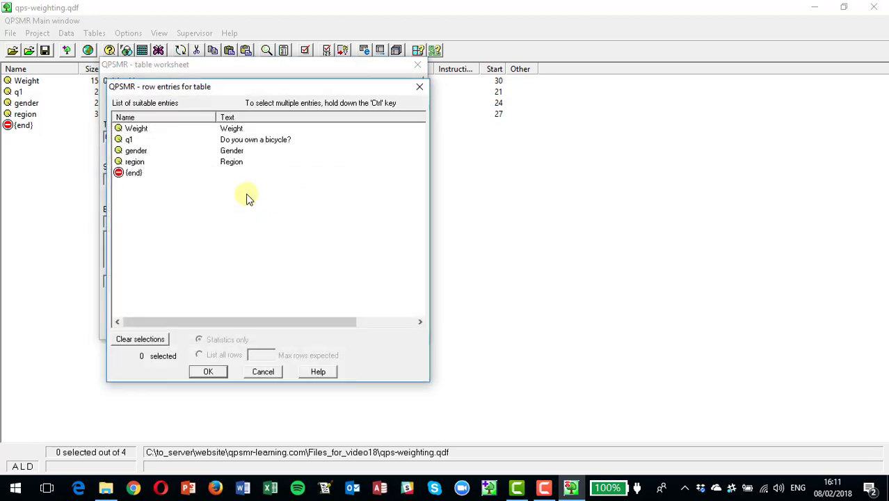
pyautogui.click(135, 163)
pyautogui.click(207, 373)
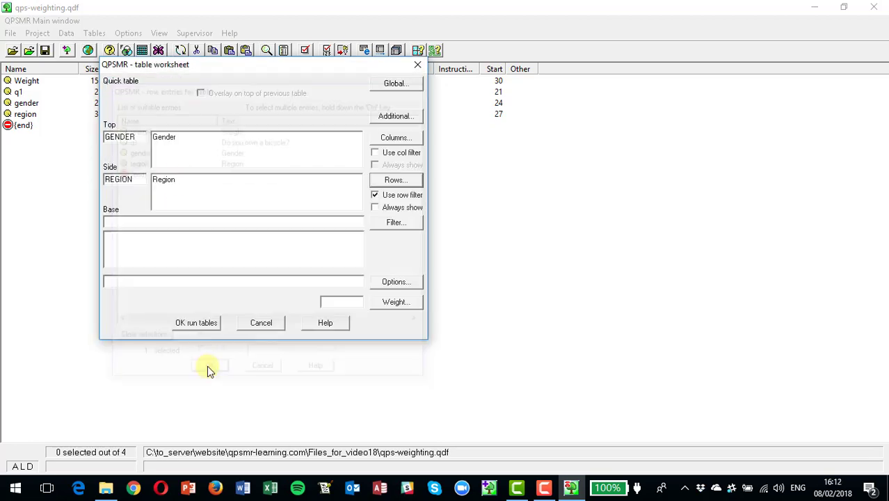
pyautogui.click(197, 324)
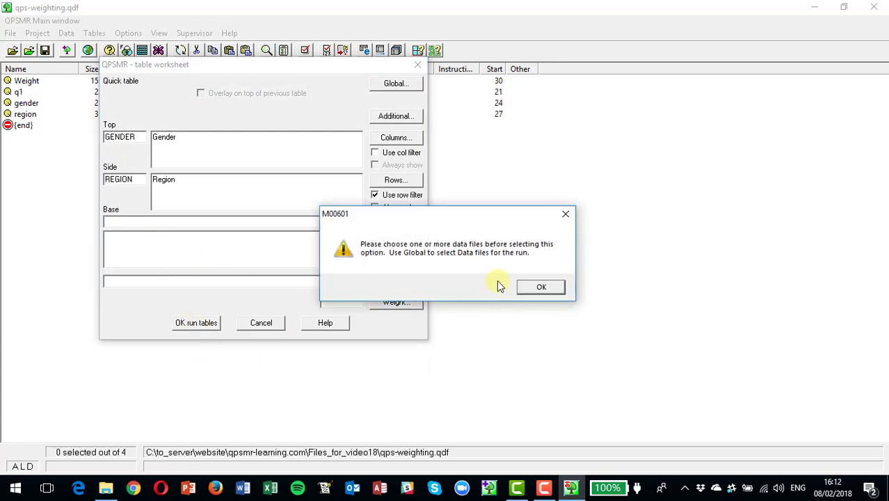
pyautogui.click(541, 289)
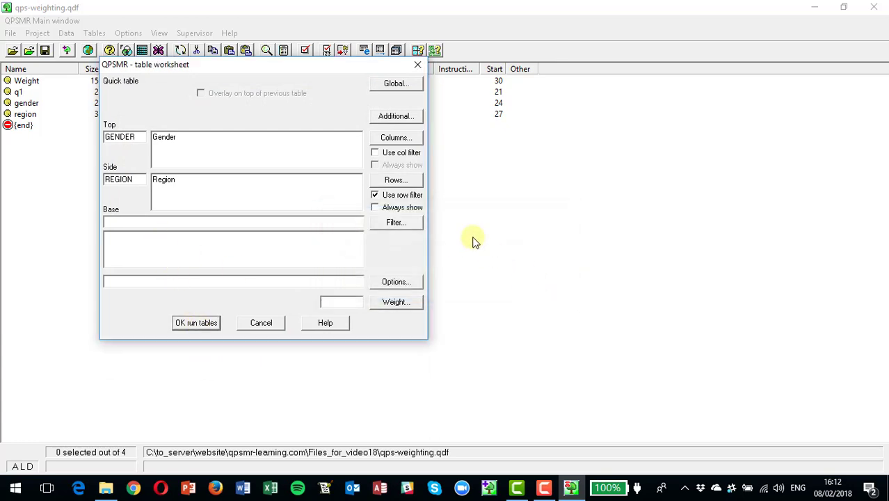
# Add data.asc as the run's global data file and rerun the gender-by-region table.
pyautogui.click(394, 86)
pyautogui.click(371, 121)
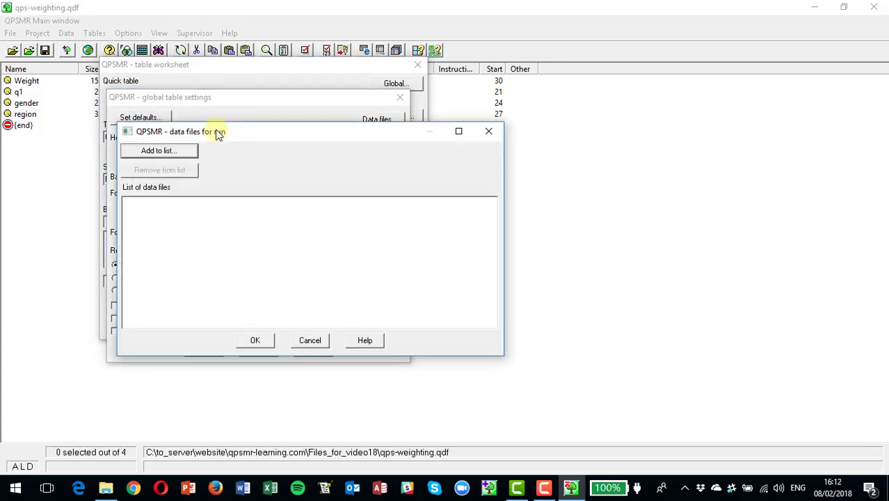
pyautogui.click(151, 153)
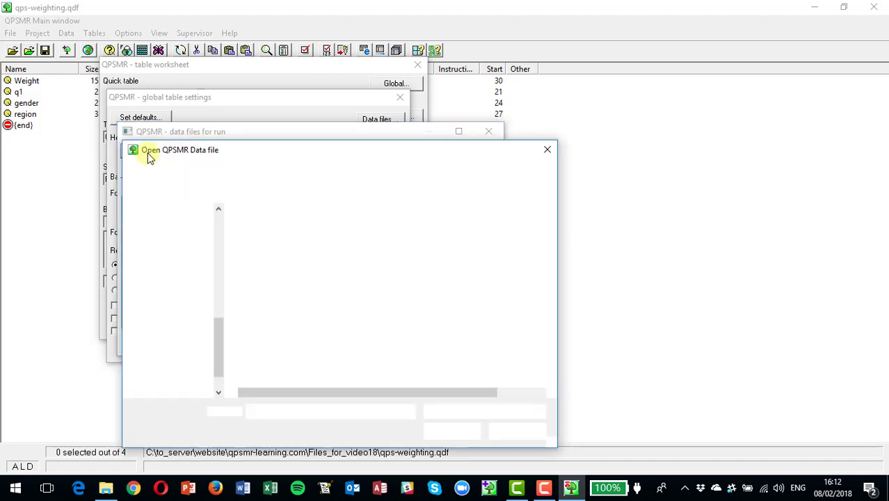
pyautogui.doubleClick(268, 276)
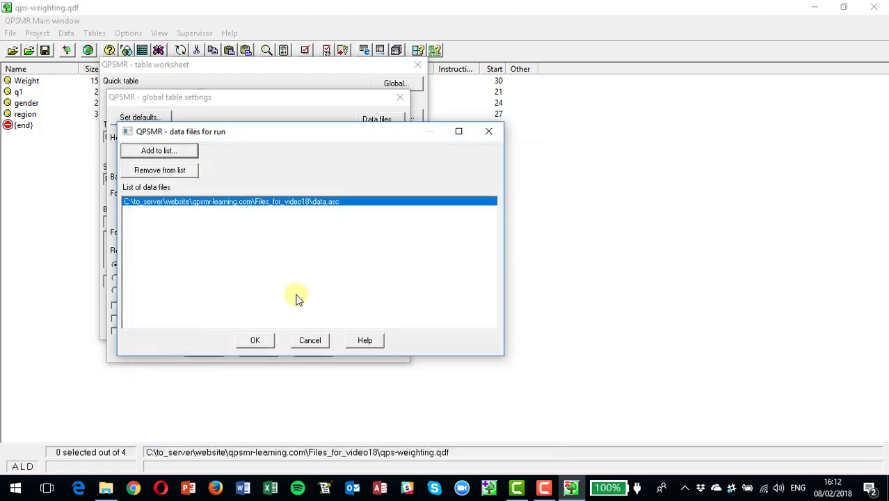
pyautogui.click(261, 343)
pyautogui.click(204, 348)
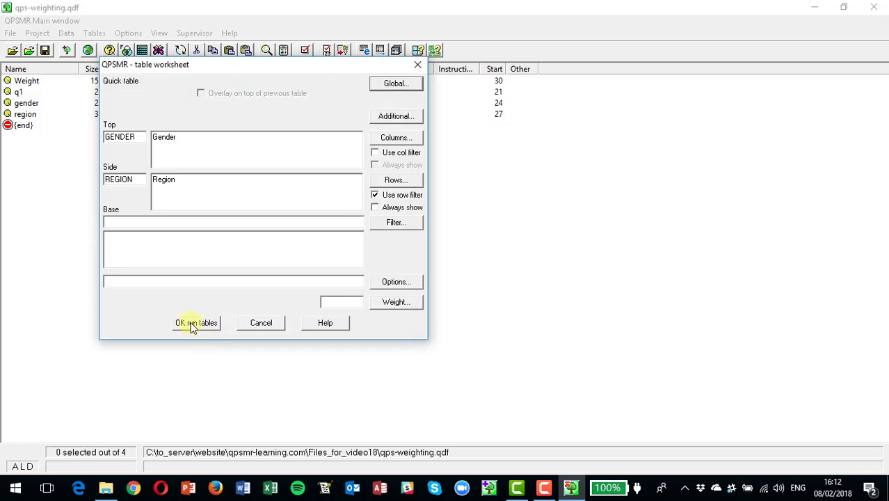
pyautogui.click(195, 328)
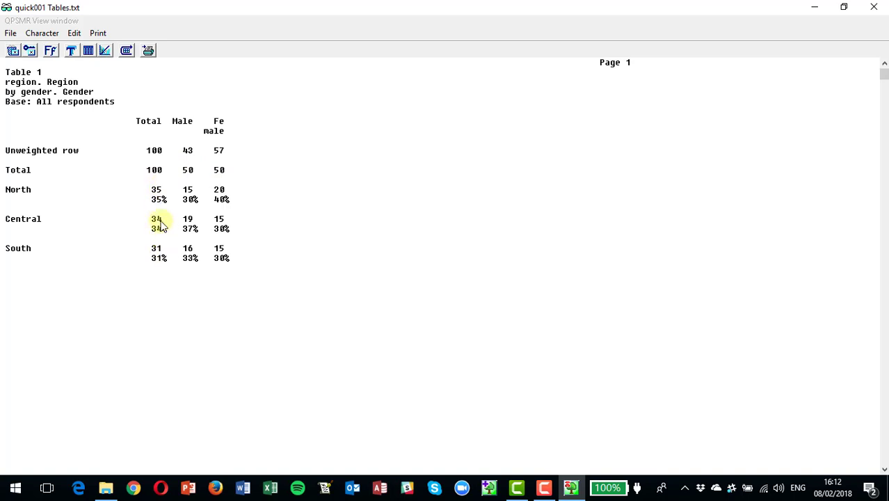
# Close the Table 1 output view and cancel the quick table worksheet.
pyautogui.click(872, 8)
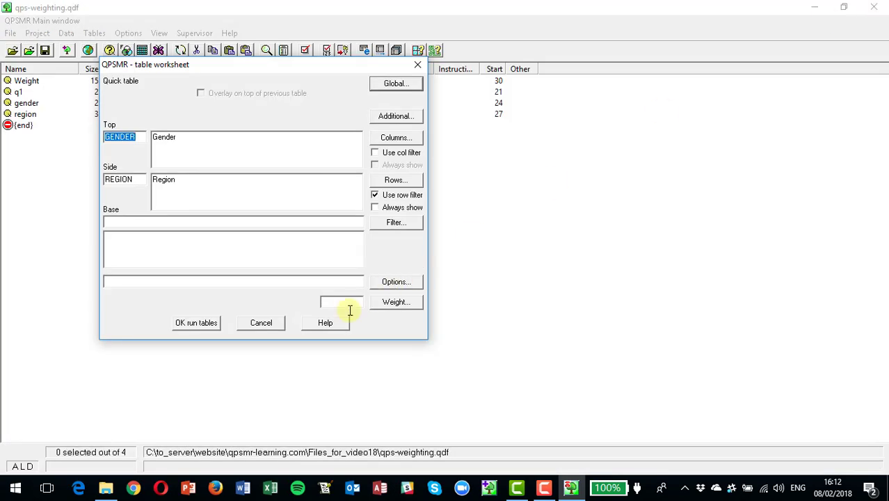
pyautogui.click(261, 324)
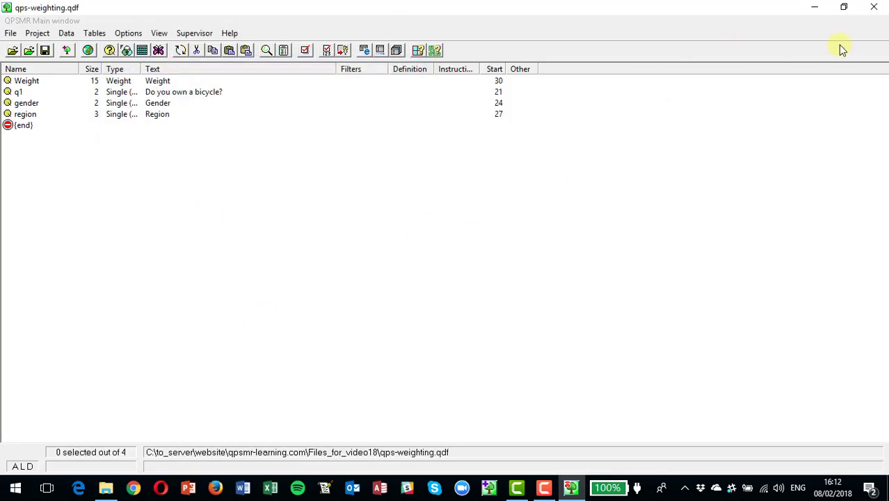
# Close QPSMR Classic and open qps-weighting.qdf from File Explorer in QPSMR.
pyautogui.click(874, 9)
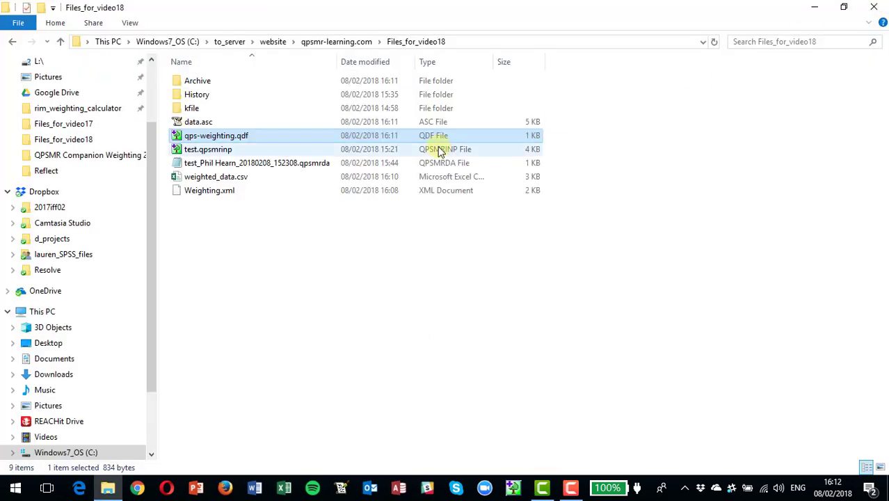
pyautogui.doubleClick(233, 137)
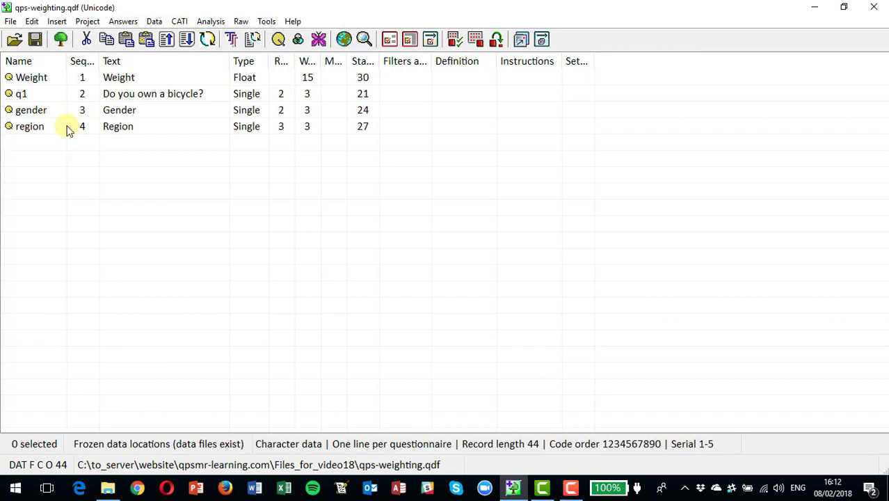
# Delete the old Weight variable from the project.
pyautogui.rightClick(26, 82)
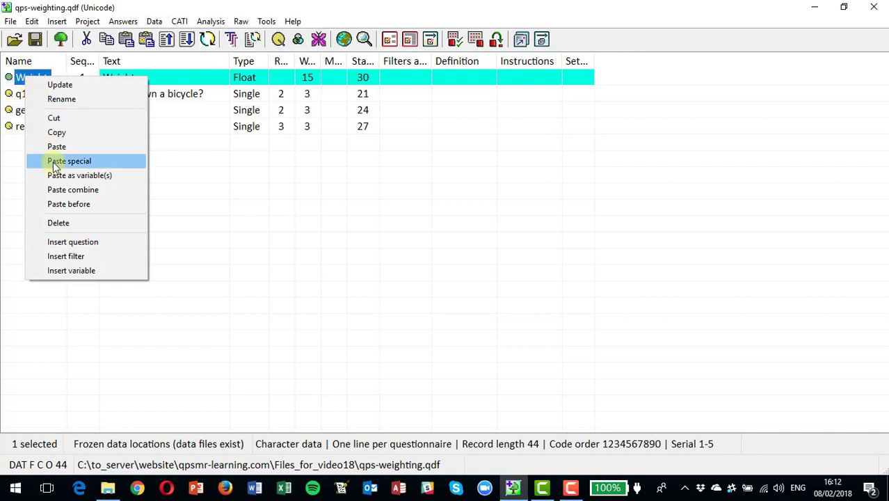
pyautogui.click(60, 222)
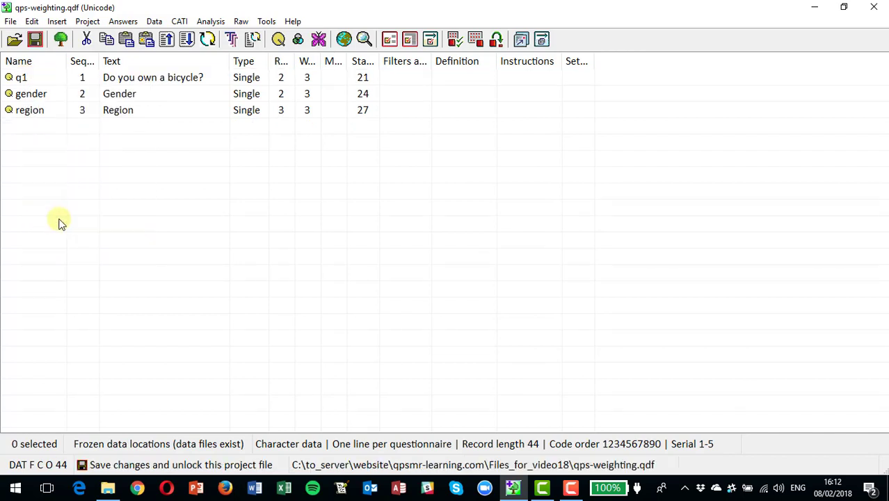
pyautogui.click(153, 20)
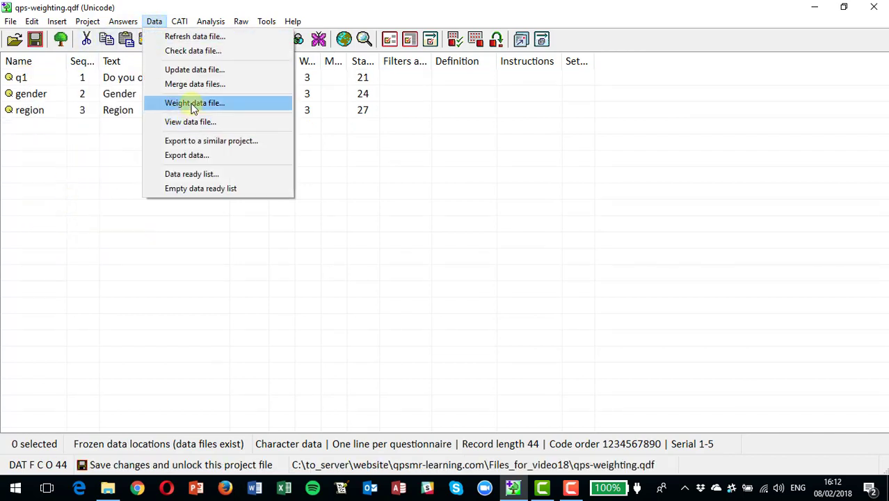
pyautogui.click(193, 104)
pyautogui.click(548, 291)
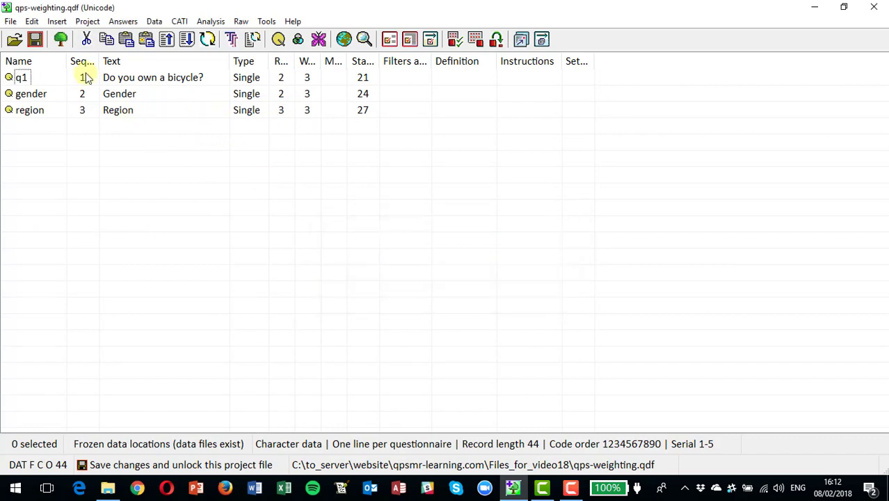
# Load the test survey .qpsmrda data file into the Weight data window, accepting the log warning.
pyautogui.click(153, 21)
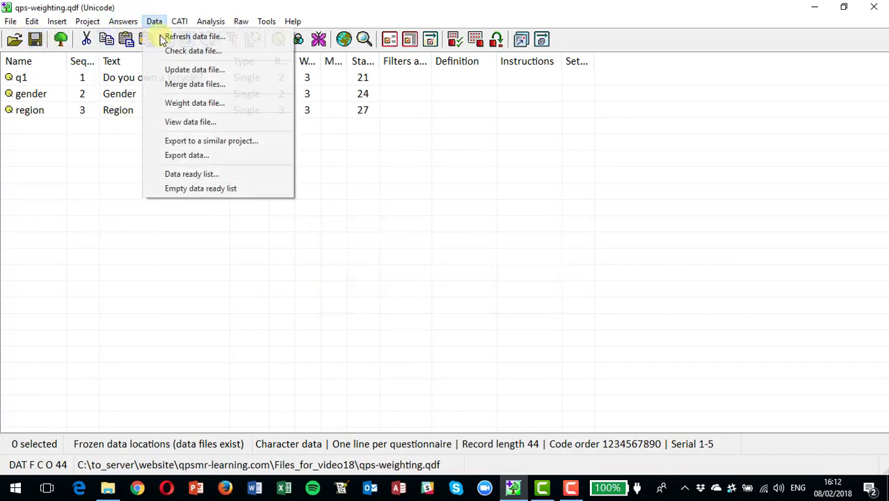
pyautogui.click(192, 103)
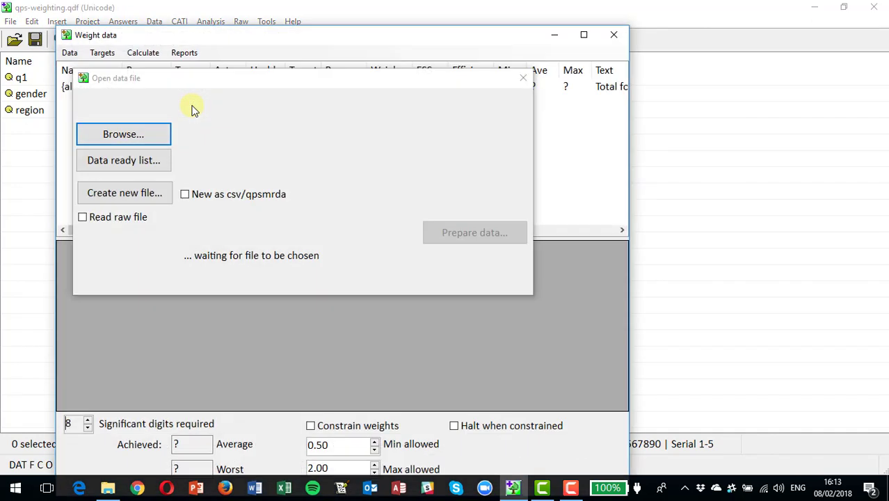
pyautogui.click(140, 133)
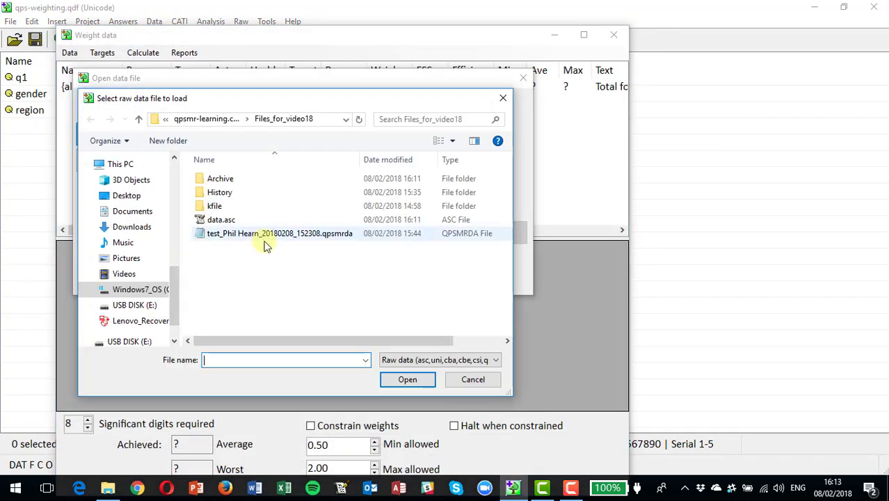
pyautogui.doubleClick(243, 236)
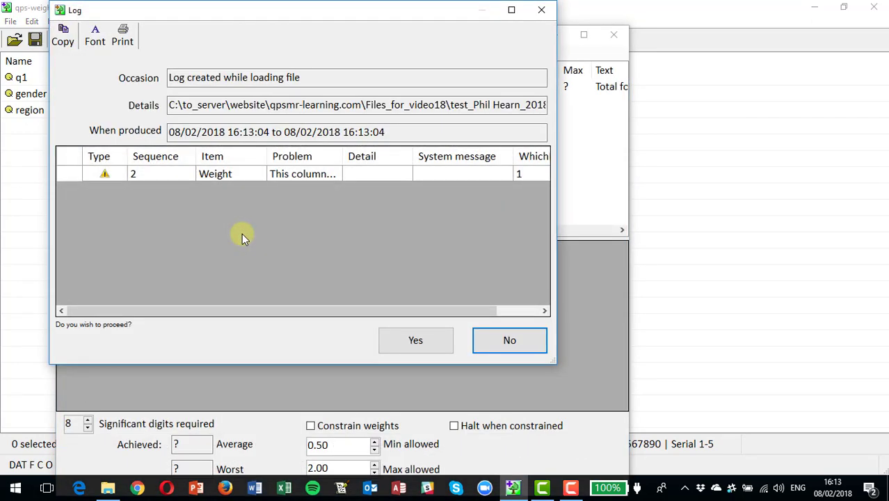
pyautogui.click(433, 346)
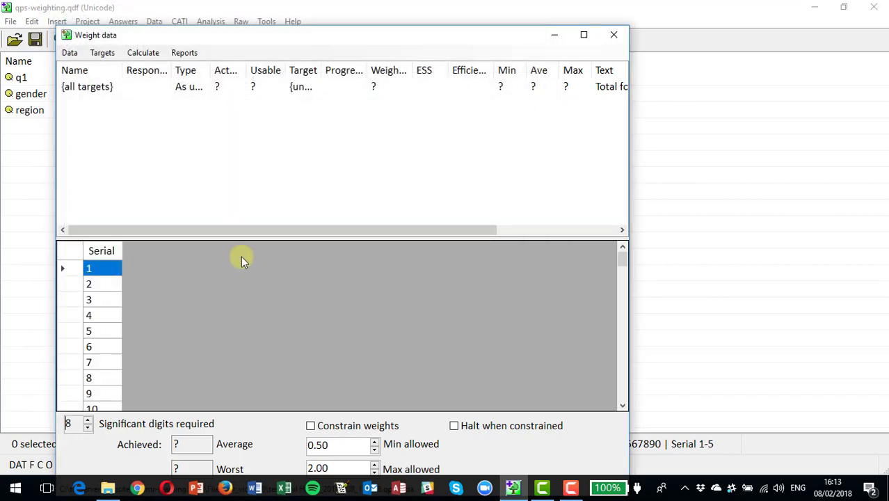
# Add gender as an entry in the weight targets.
pyautogui.click(105, 53)
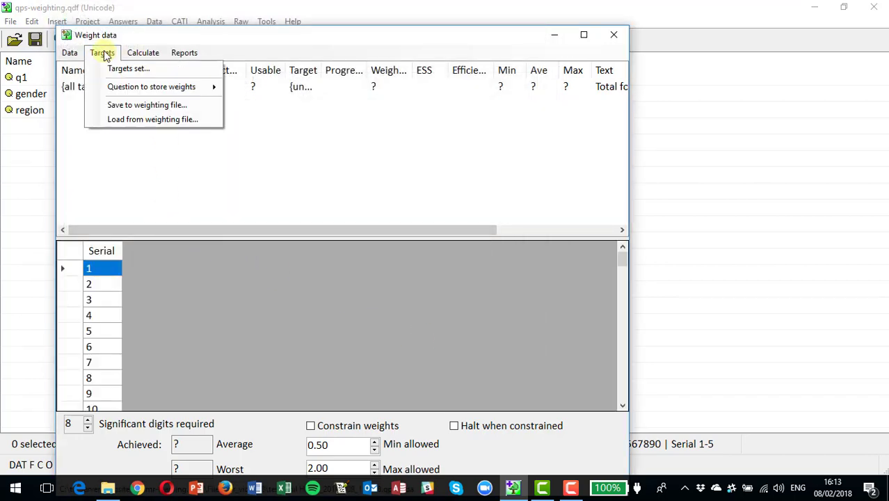
pyautogui.click(114, 69)
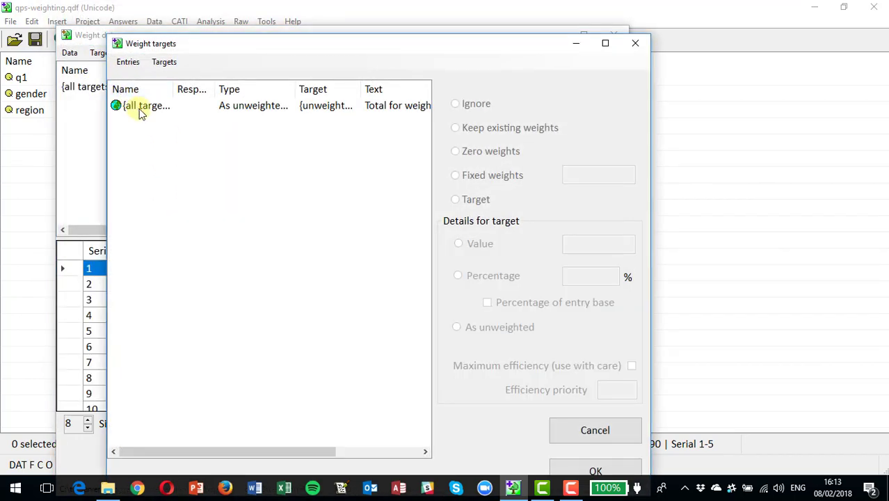
pyautogui.click(128, 62)
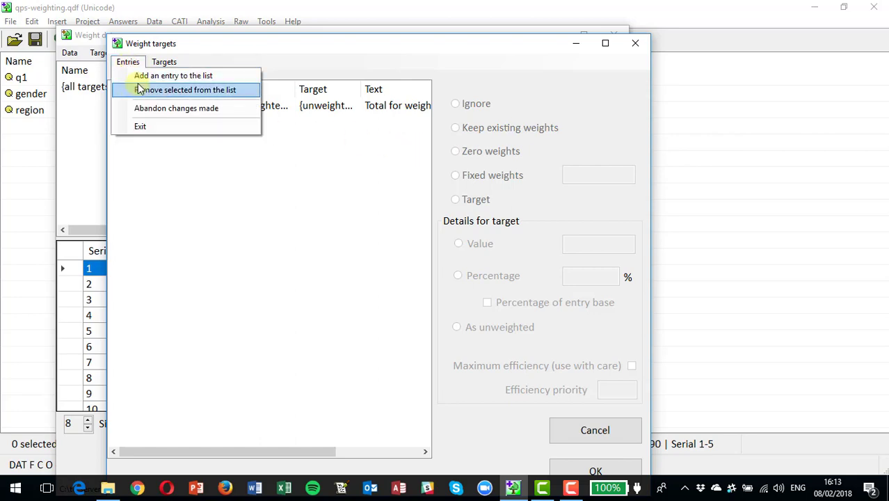
pyautogui.click(141, 75)
pyautogui.click(62, 81)
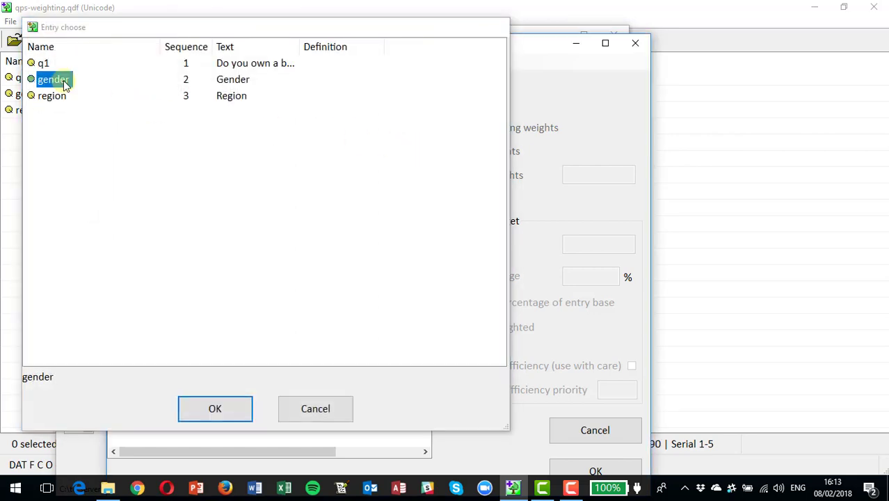
pyautogui.doubleClick(64, 82)
# Add region as a target entry and give Male and Female 50% percentage targets.
pyautogui.click(128, 62)
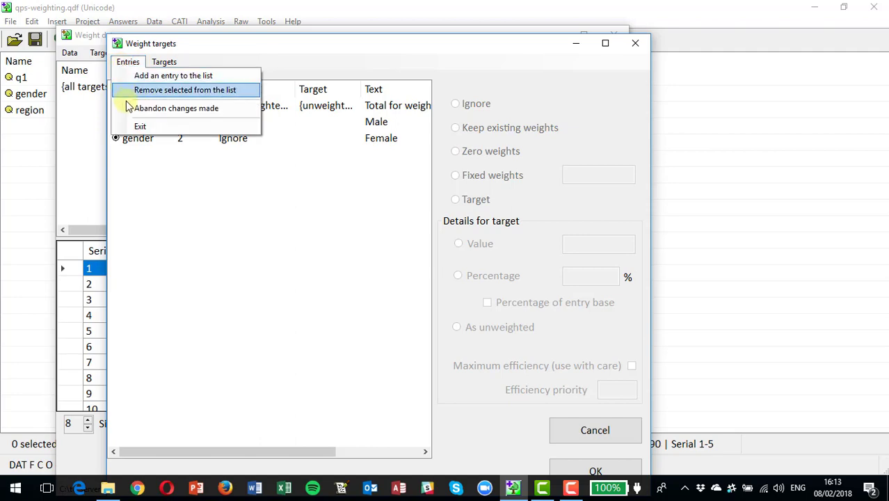
pyautogui.click(142, 76)
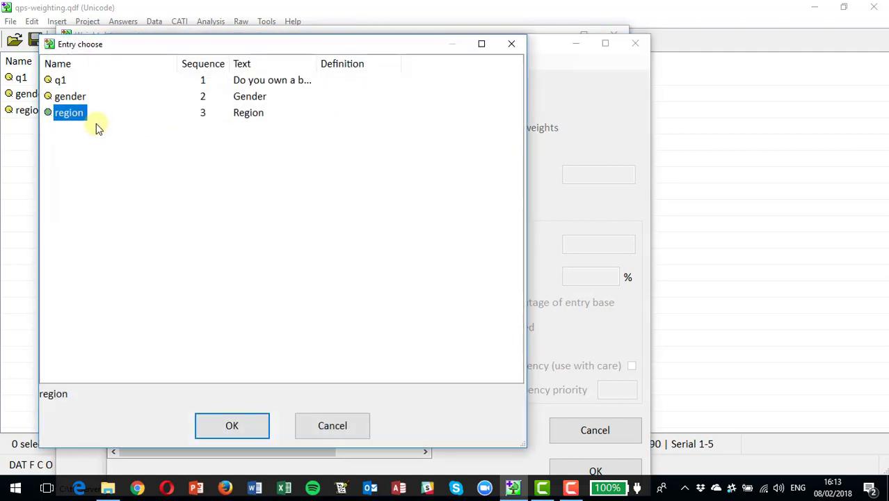
pyautogui.doubleClick(74, 115)
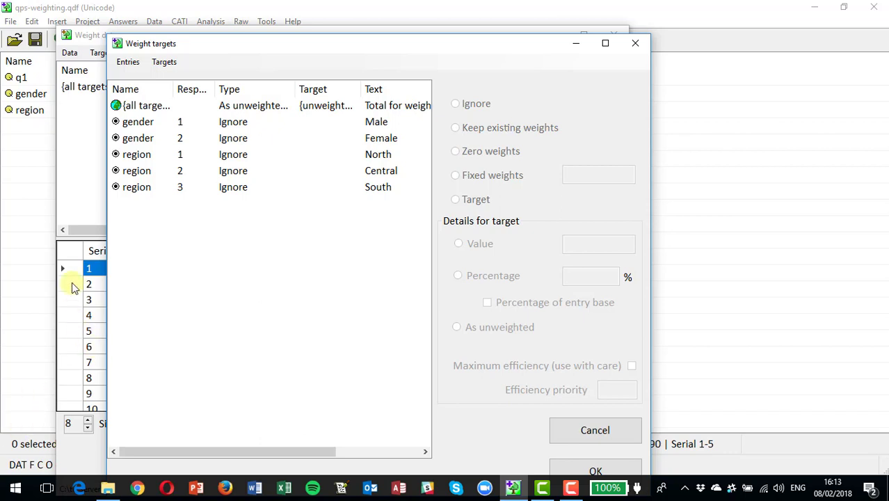
pyautogui.click(137, 125)
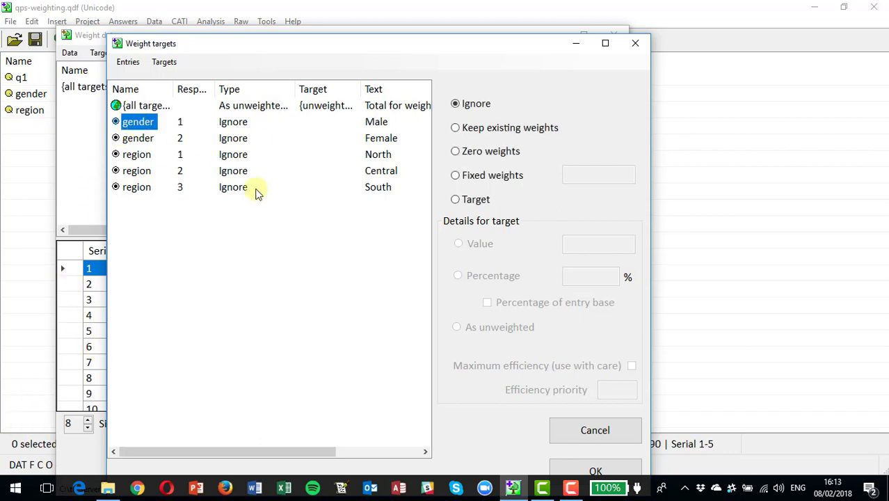
pyautogui.click(455, 200)
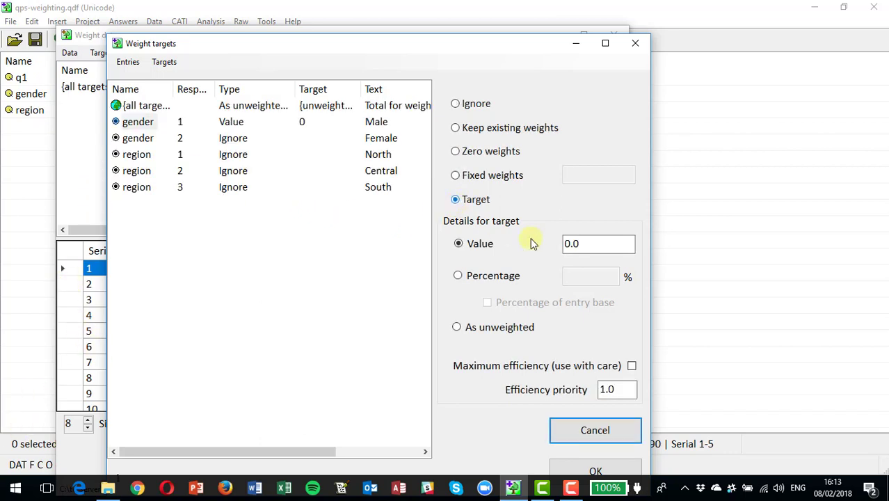
pyautogui.click(459, 276)
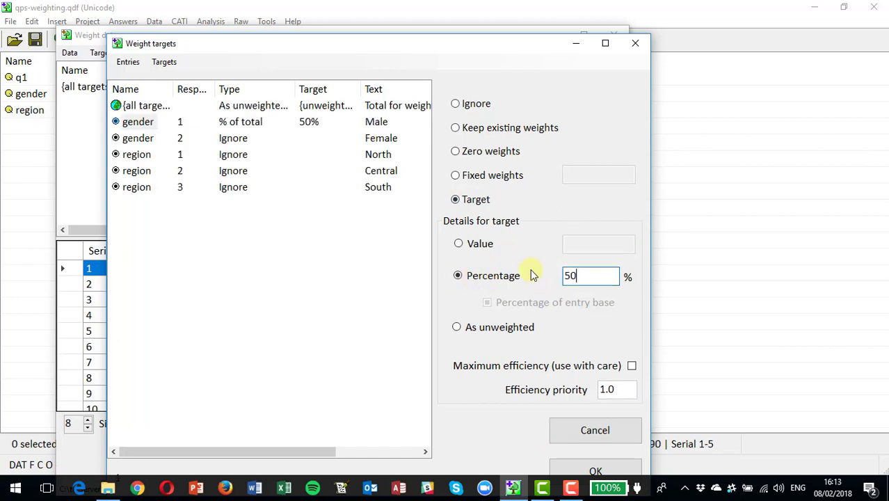
pyautogui.click(146, 141)
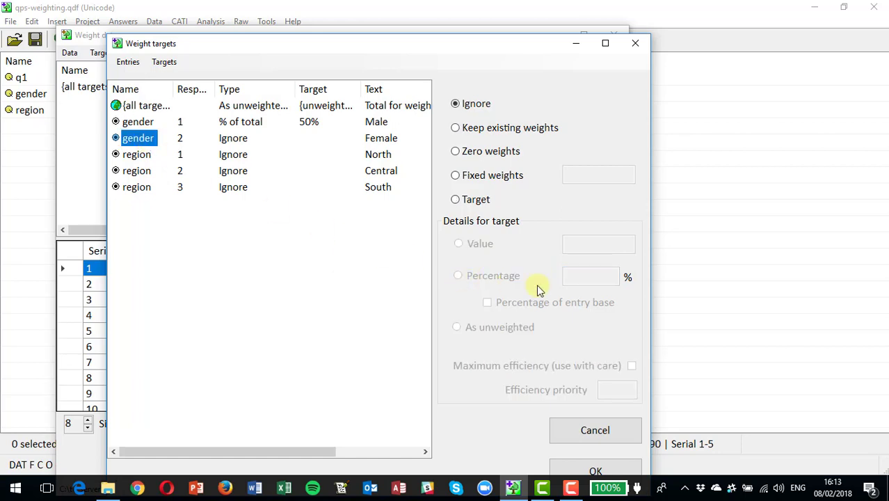
pyautogui.click(455, 200)
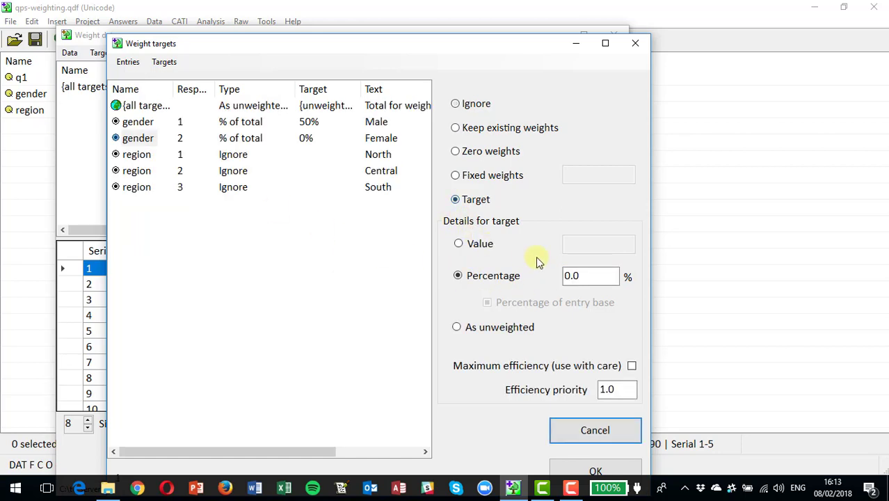
pyautogui.write('50')
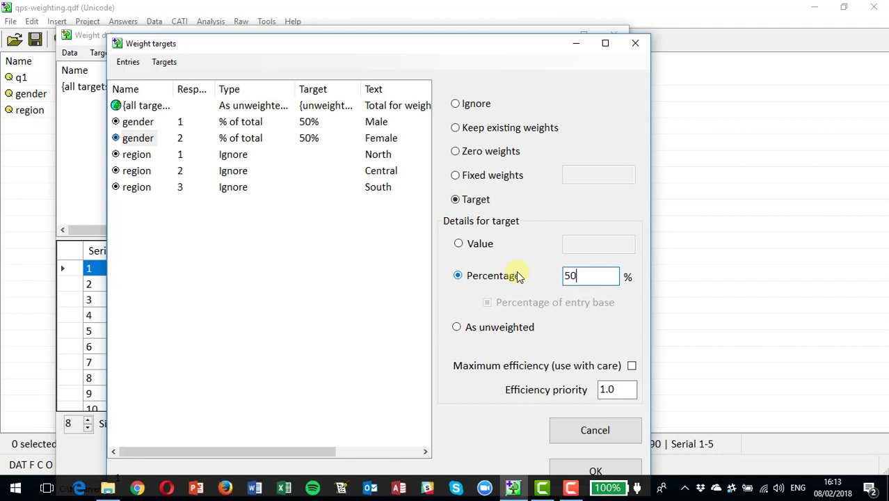
# Set region percentage targets of 40% North, 40% Central and 20% South, then confirm.
pyautogui.click(141, 160)
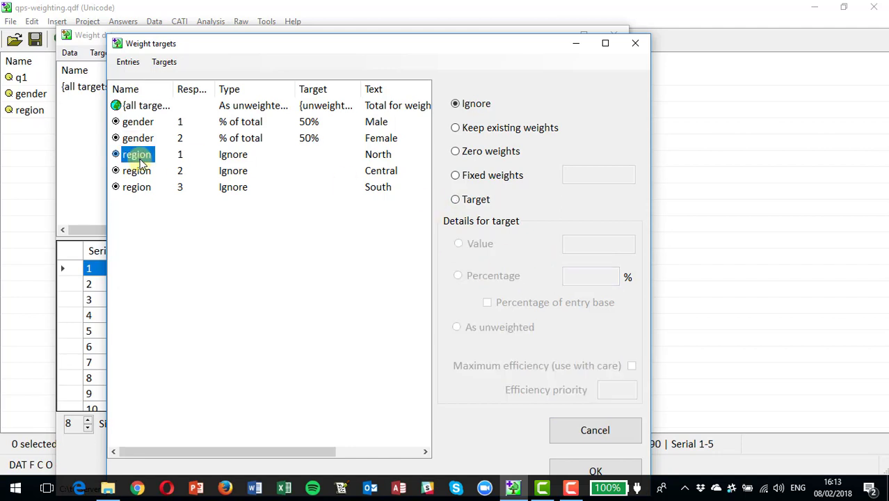
pyautogui.click(470, 201)
pyautogui.moveTo(581, 277); pyautogui.dragTo(512, 274)
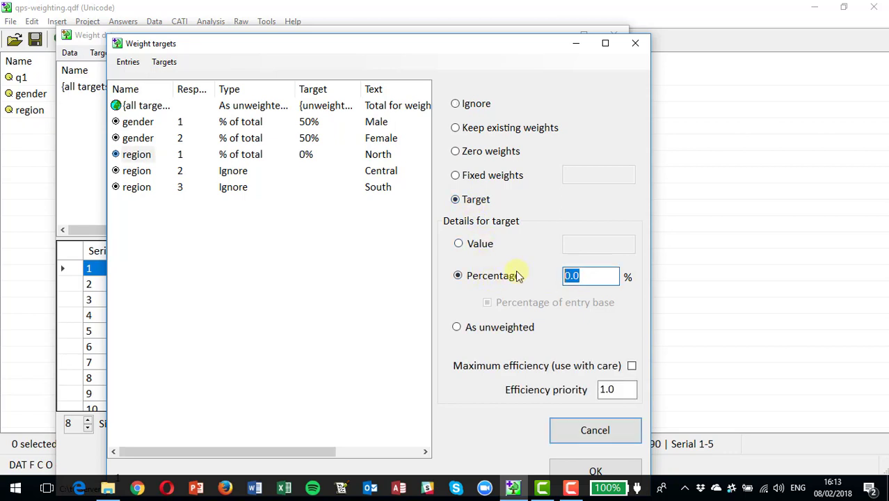
pyautogui.write('40')
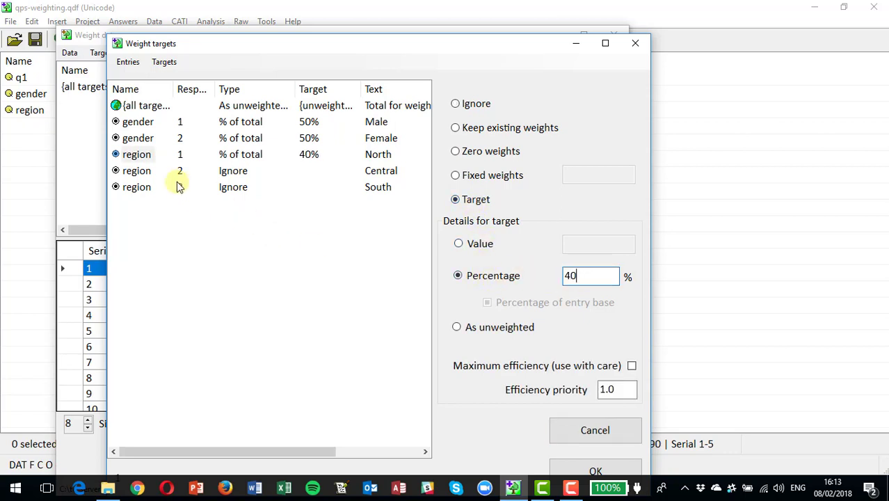
pyautogui.click(140, 171)
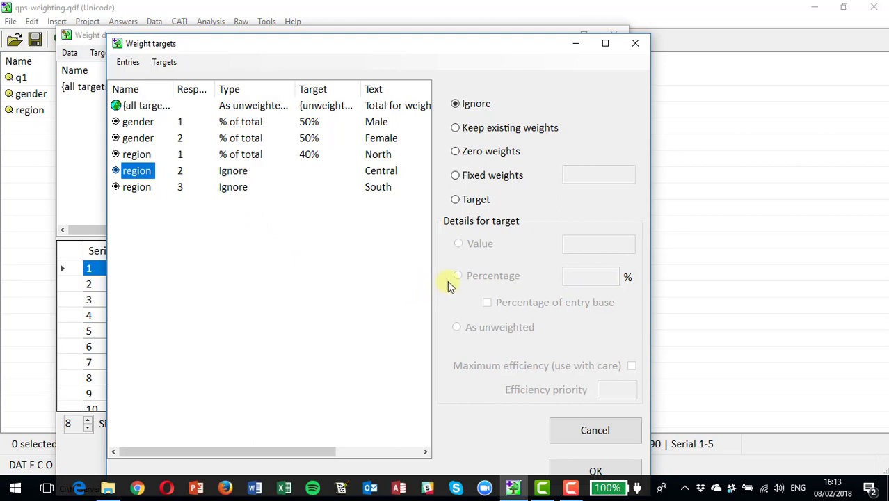
pyautogui.click(456, 200)
pyautogui.click(458, 275)
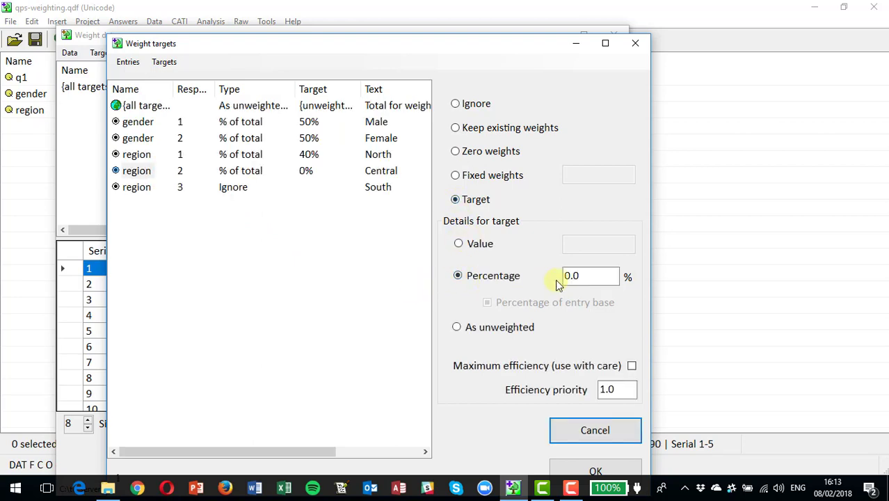
pyautogui.press('Tab')
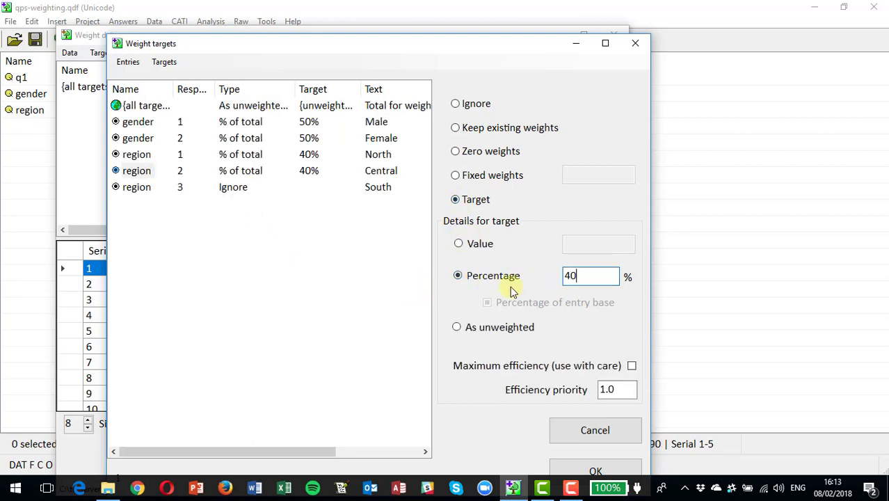
pyautogui.click(137, 188)
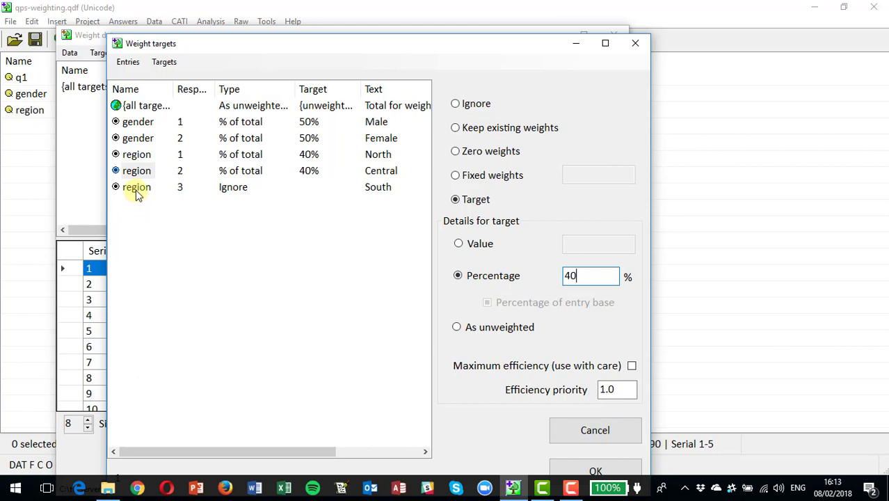
pyautogui.click(455, 199)
pyautogui.moveTo(585, 280); pyautogui.dragTo(519, 288)
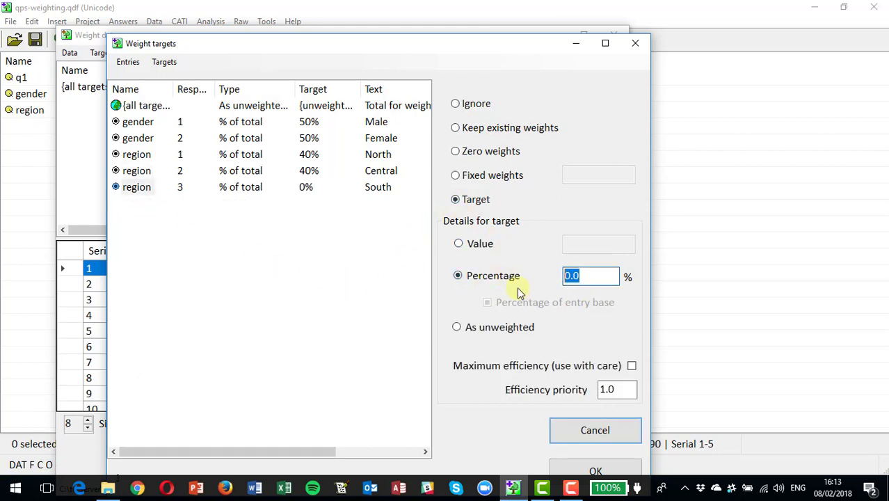
pyautogui.click(592, 471)
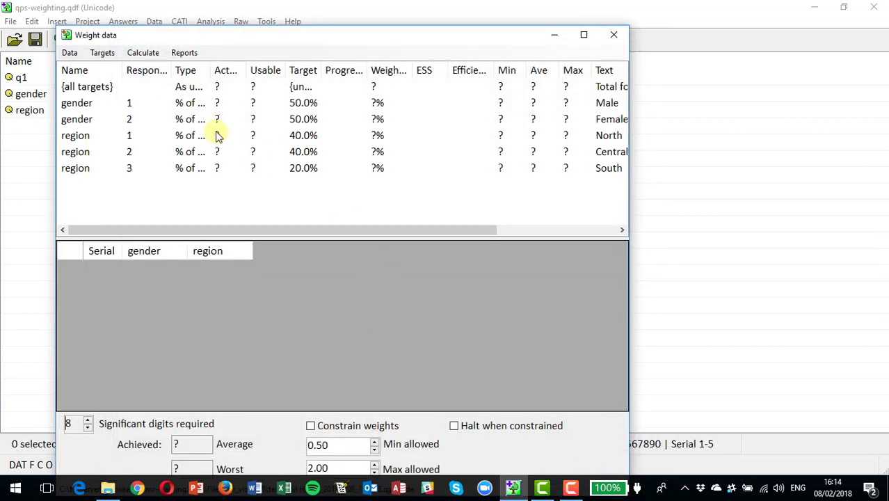
# Load the survey records for gender and region into the Weight data grid.
pyautogui.click(102, 56)
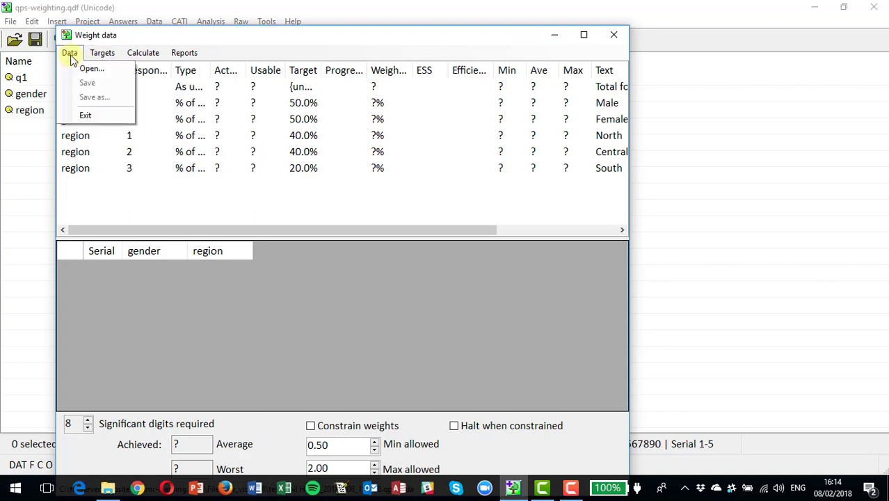
pyautogui.click(71, 54)
pyautogui.click(72, 55)
pyautogui.click(81, 66)
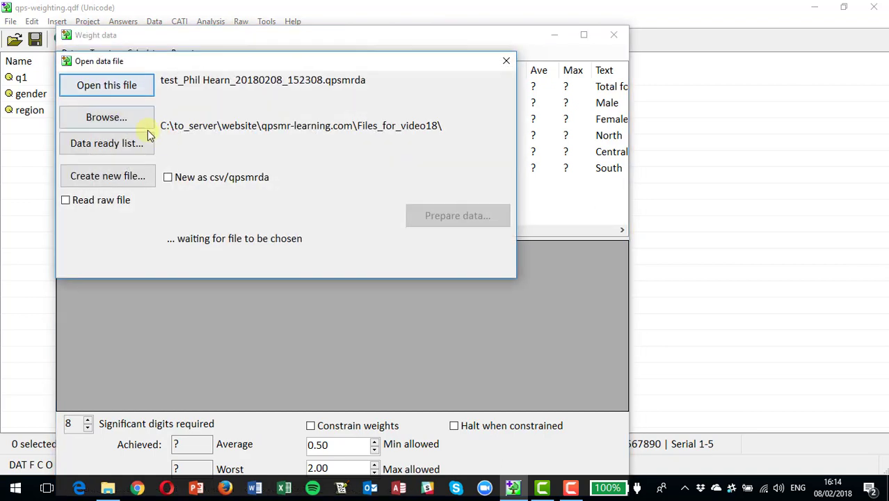
pyautogui.click(106, 91)
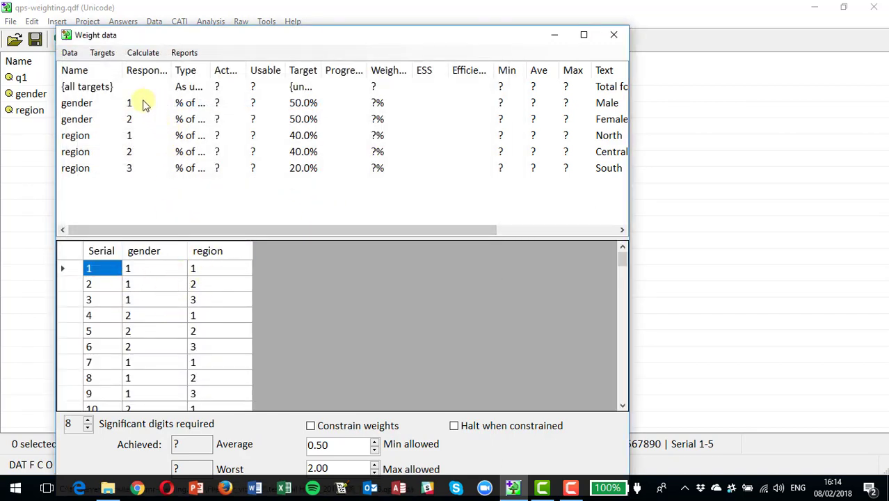
# Save the targets over the existing Weighting.xml file.
pyautogui.click(108, 59)
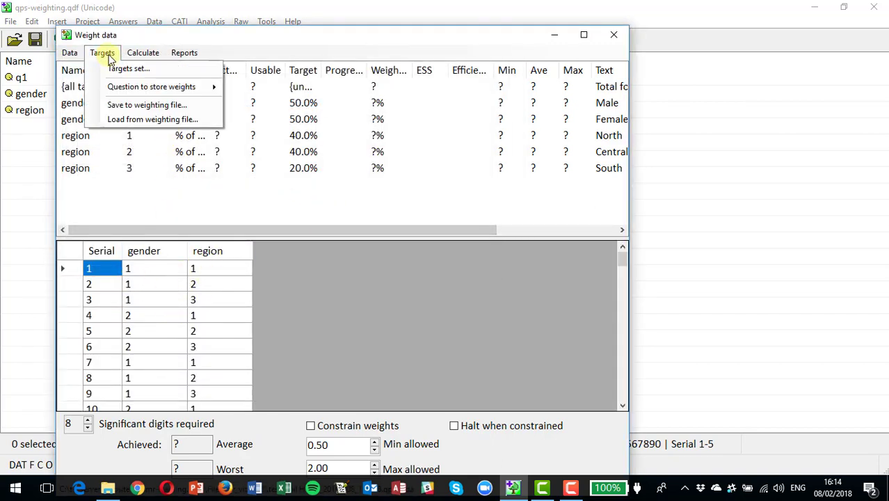
pyautogui.click(139, 105)
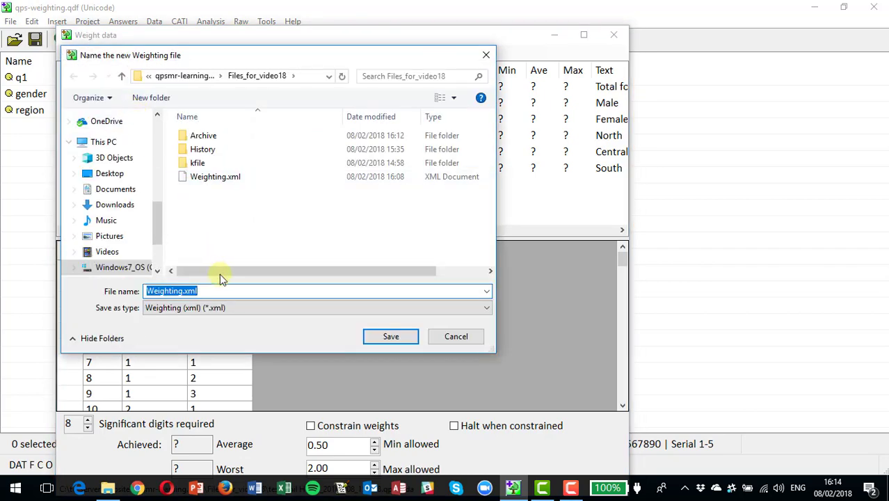
pyautogui.click(392, 336)
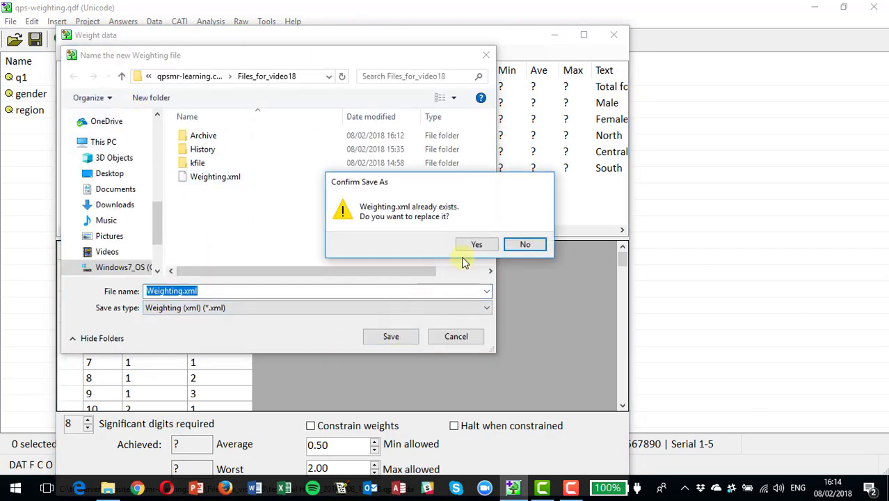
pyautogui.click(476, 245)
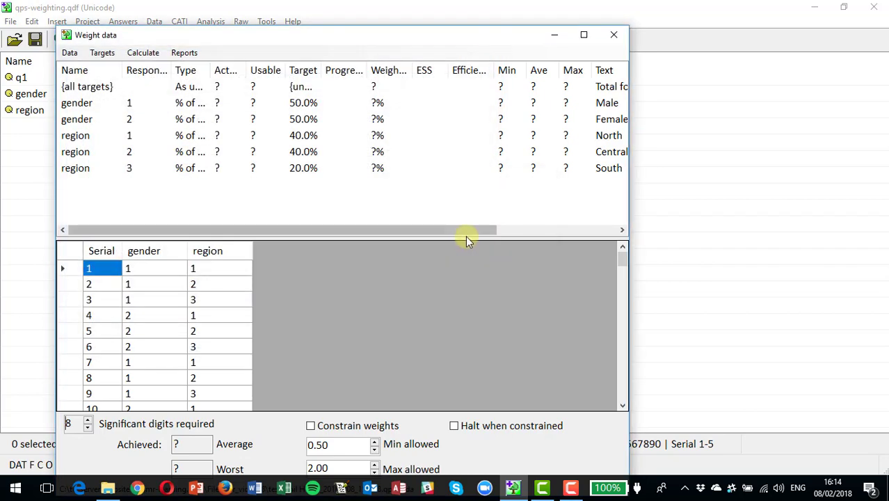
# Create a new Weight question to store the calculated weights.
pyautogui.click(105, 53)
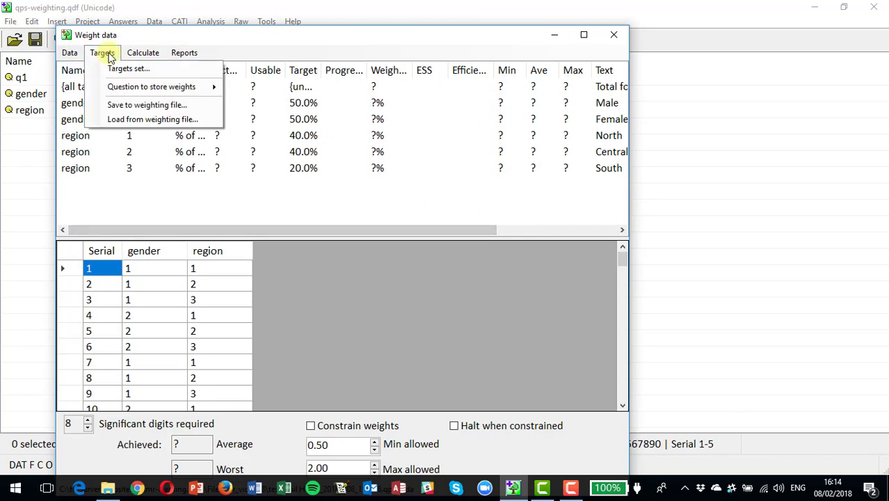
pyautogui.moveTo(174, 87)
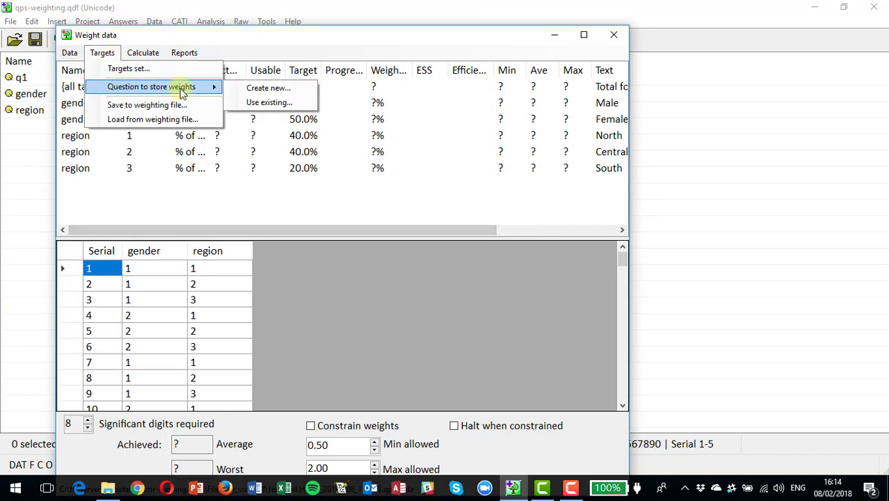
pyautogui.click(261, 89)
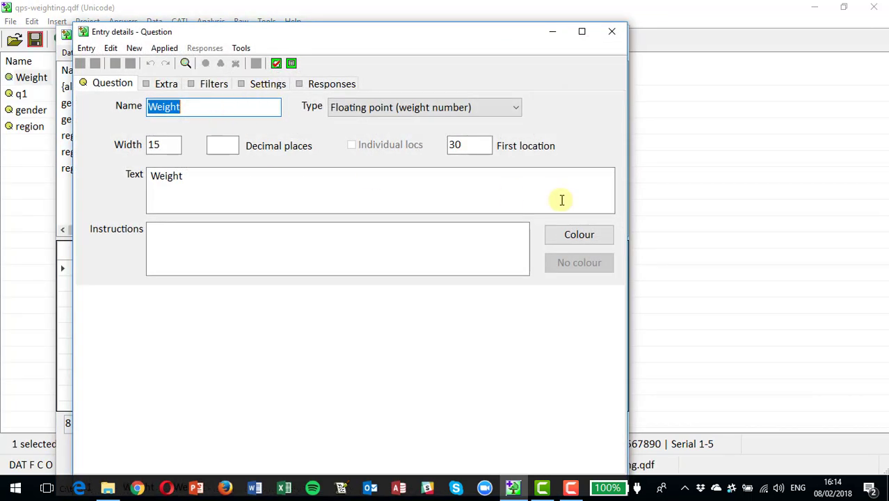
pyautogui.click(613, 33)
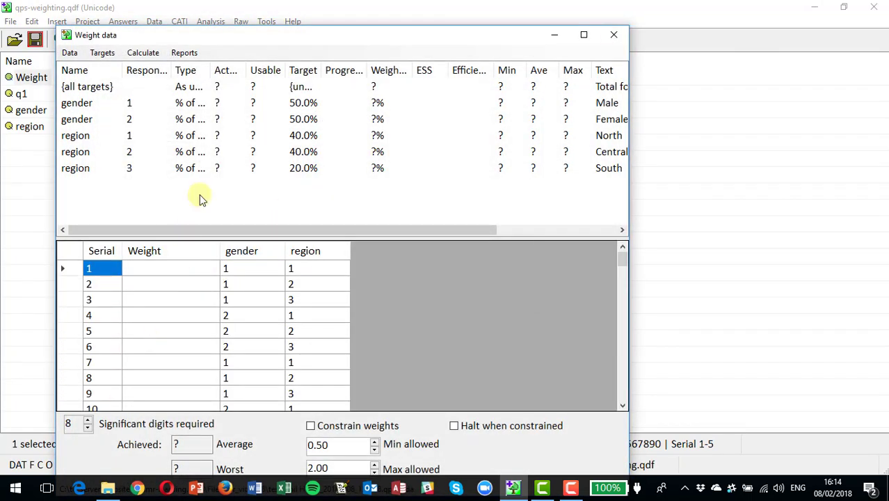
# Prepare and check the data, then calculate weights to the gender and region targets.
pyautogui.click(158, 55)
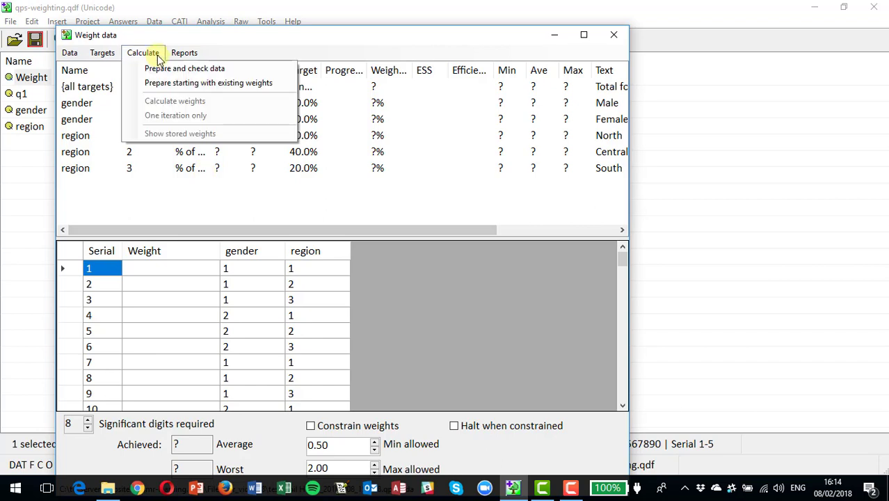
pyautogui.click(174, 68)
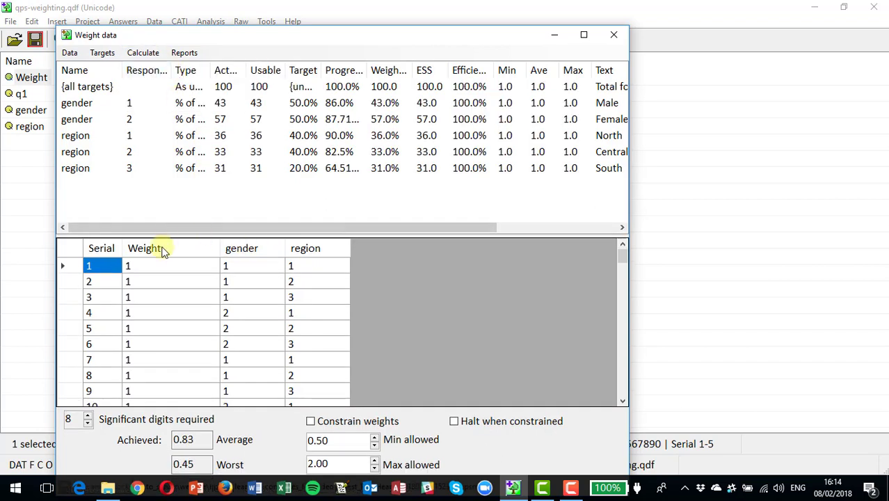
pyautogui.click(148, 57)
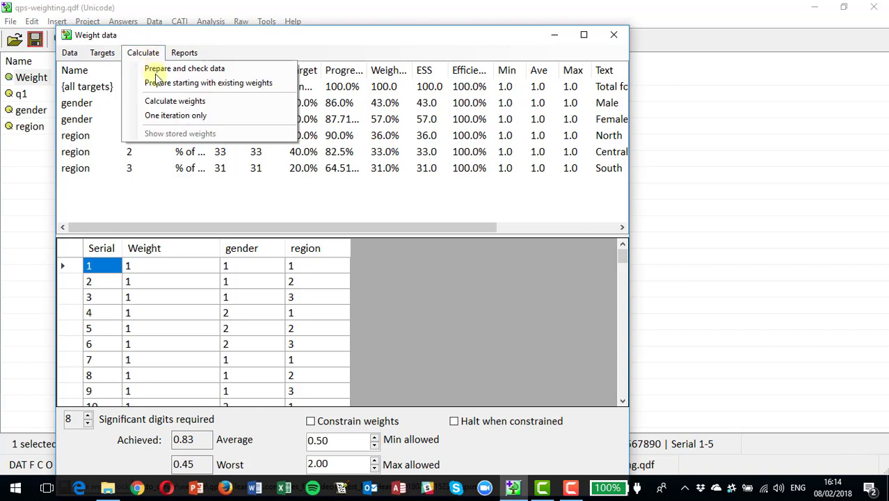
pyautogui.click(174, 103)
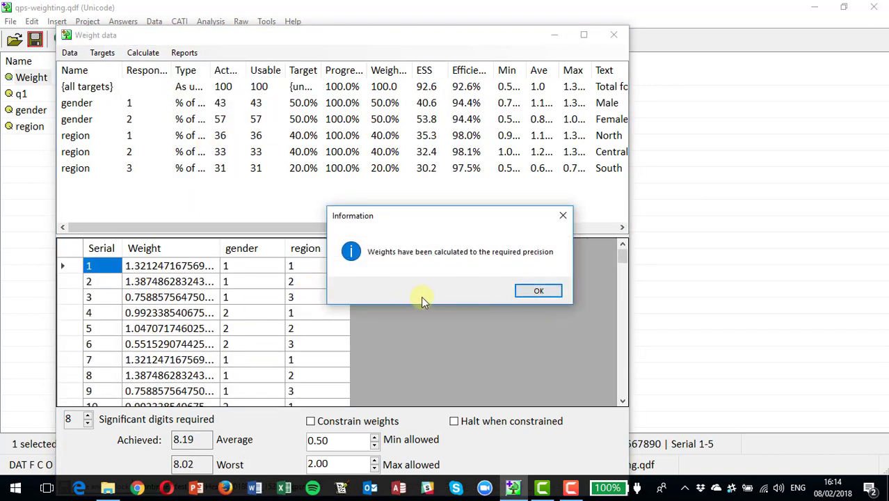
pyautogui.click(538, 292)
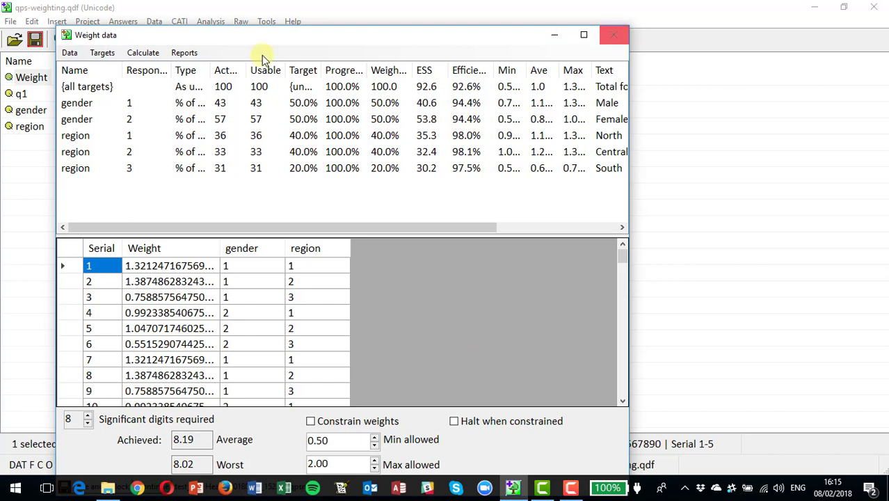
# Save the weighted data as CSV, replacing weighted_data.csv.
pyautogui.click(67, 54)
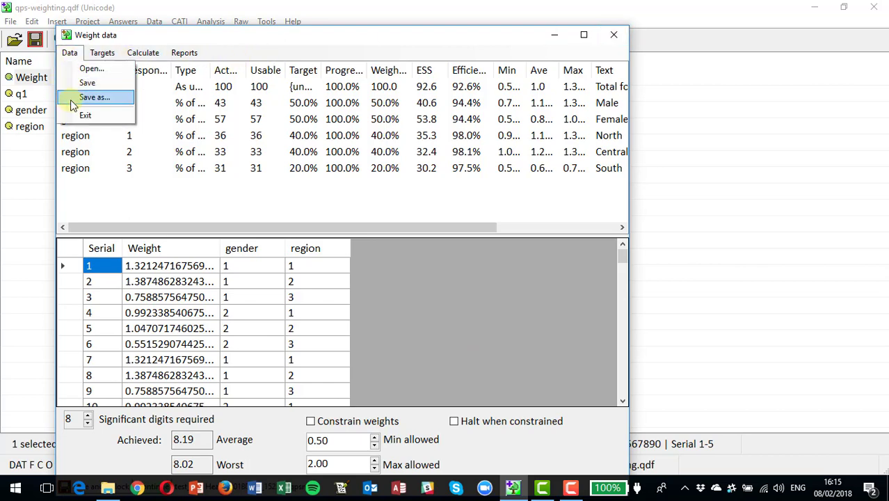
pyautogui.click(74, 97)
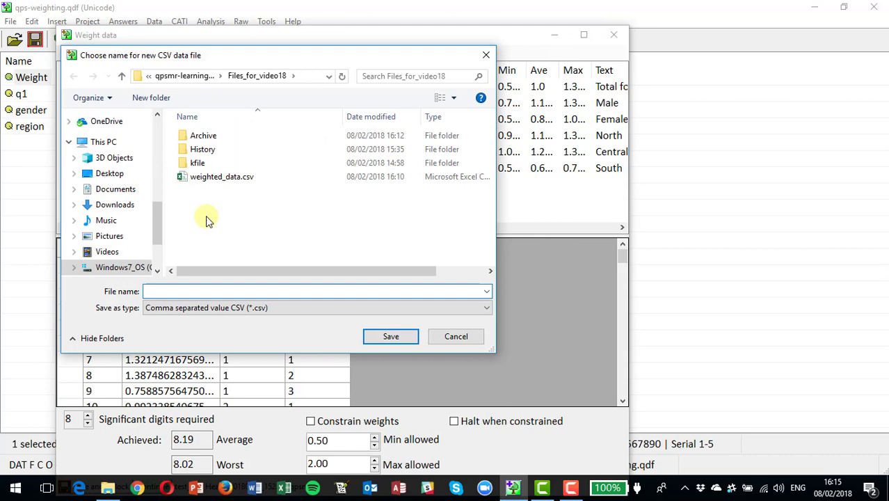
pyautogui.click(209, 178)
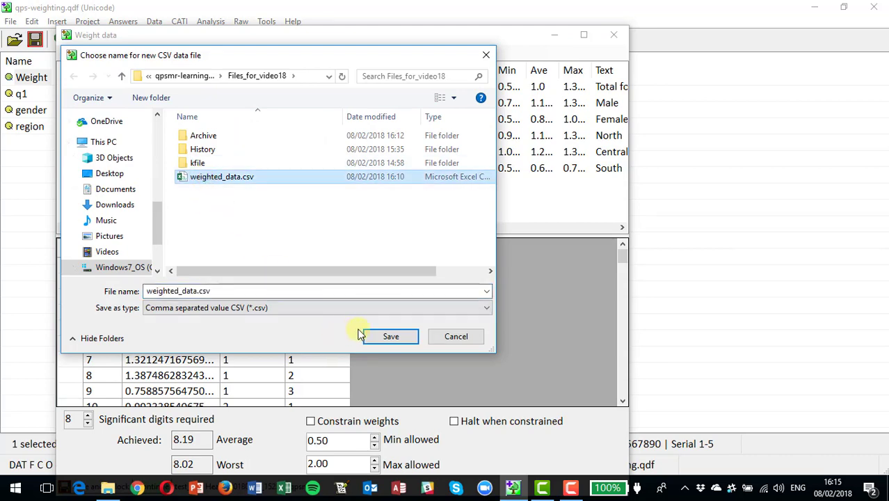
pyautogui.click(391, 337)
pyautogui.click(476, 247)
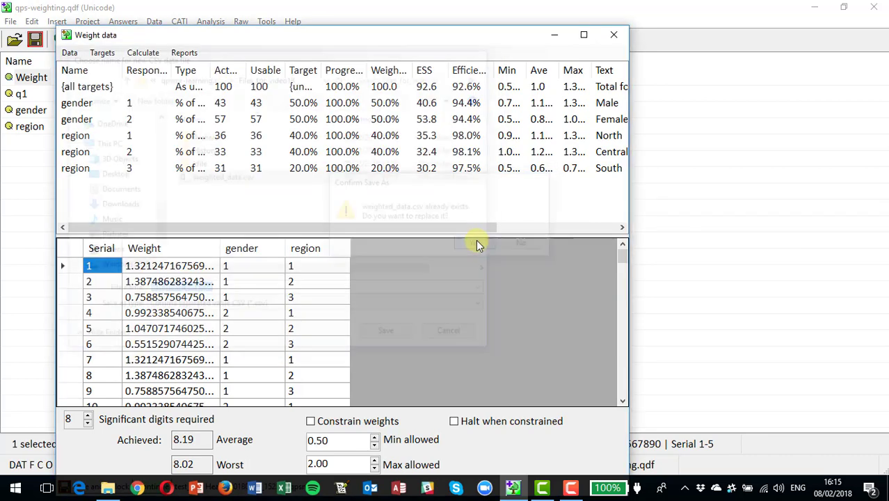
pyautogui.click(544, 292)
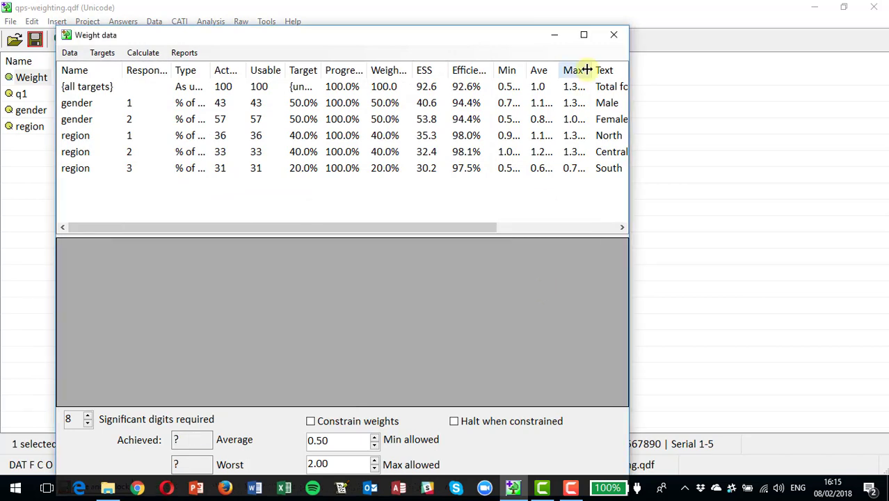
# Save the targets over Weighting.xml, save the project, and close the weighting windows.
pyautogui.click(613, 36)
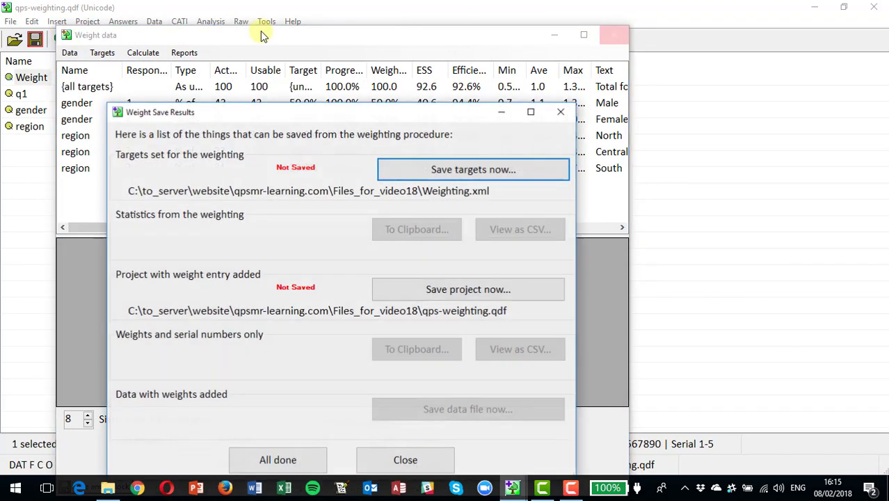
pyautogui.click(448, 174)
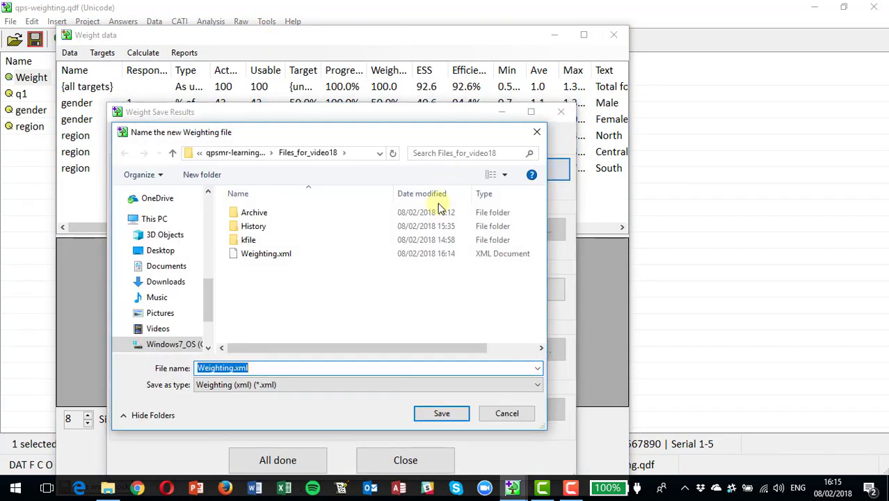
pyautogui.click(437, 414)
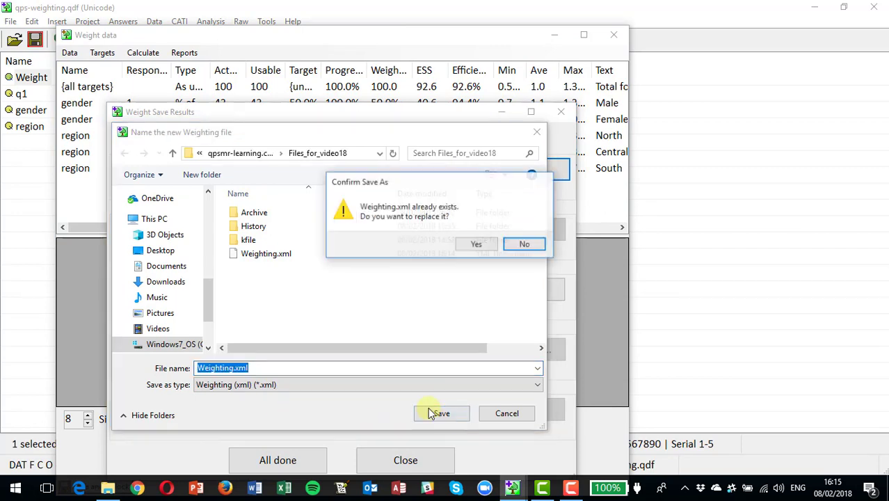
pyautogui.click(473, 244)
pyautogui.click(455, 291)
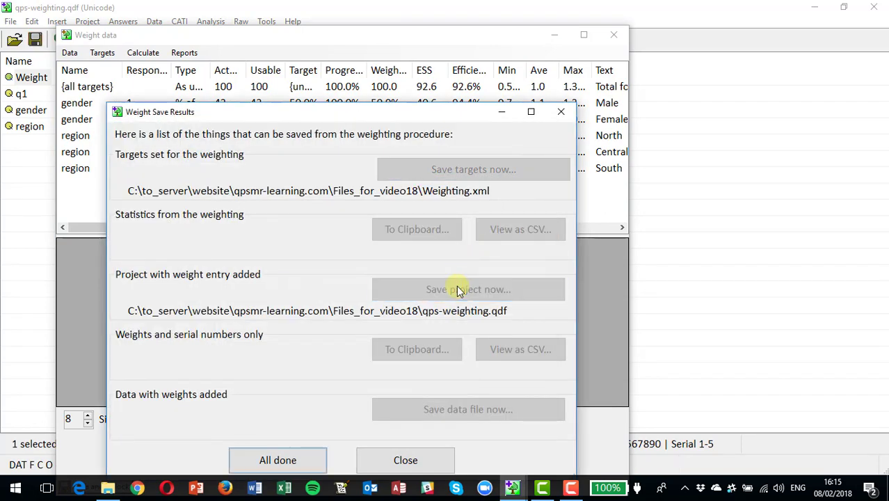
pyautogui.click(282, 460)
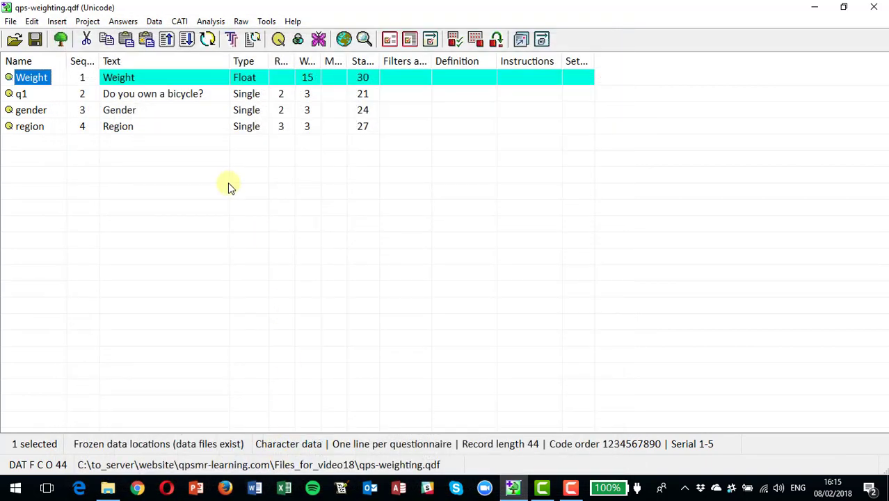
pyautogui.click(154, 21)
# Merge weighted_data.csv into an empty data file.
pyautogui.click(183, 85)
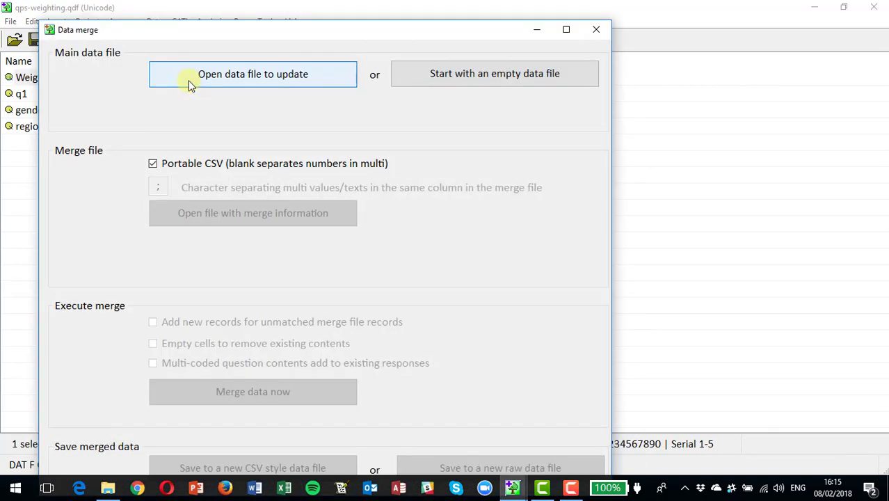
pyautogui.click(429, 80)
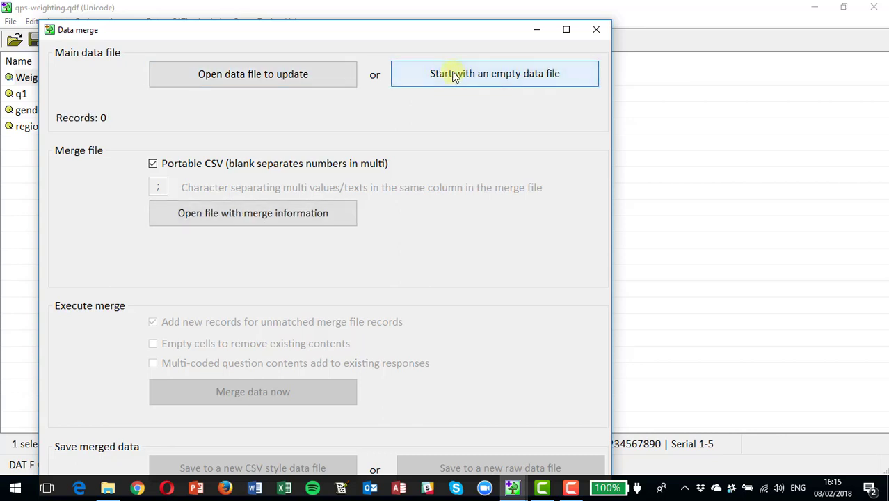
pyautogui.click(256, 215)
pyautogui.doubleClick(201, 190)
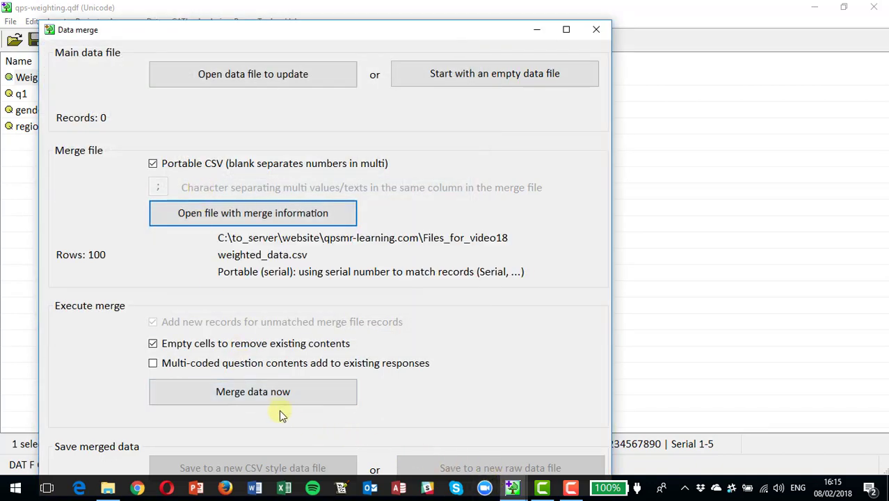
pyautogui.click(265, 393)
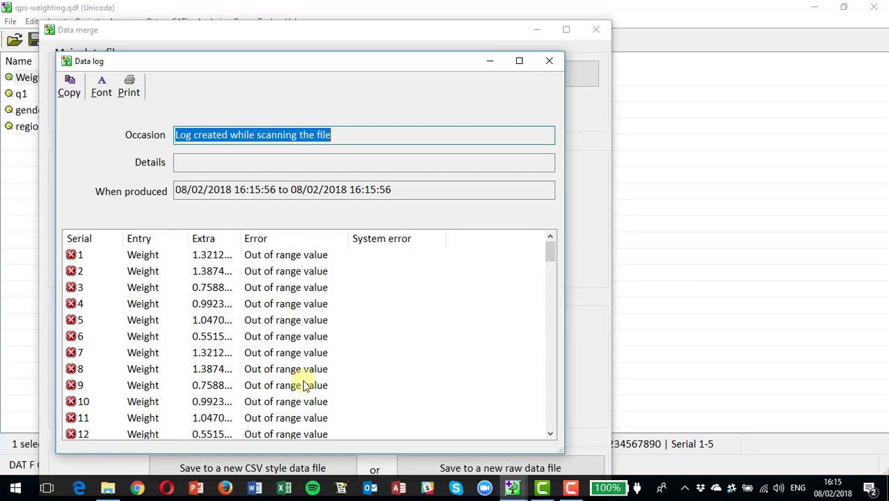
pyautogui.click(550, 64)
# Save the 100 merged records as raw data, replacing data.asc.
pyautogui.click(511, 467)
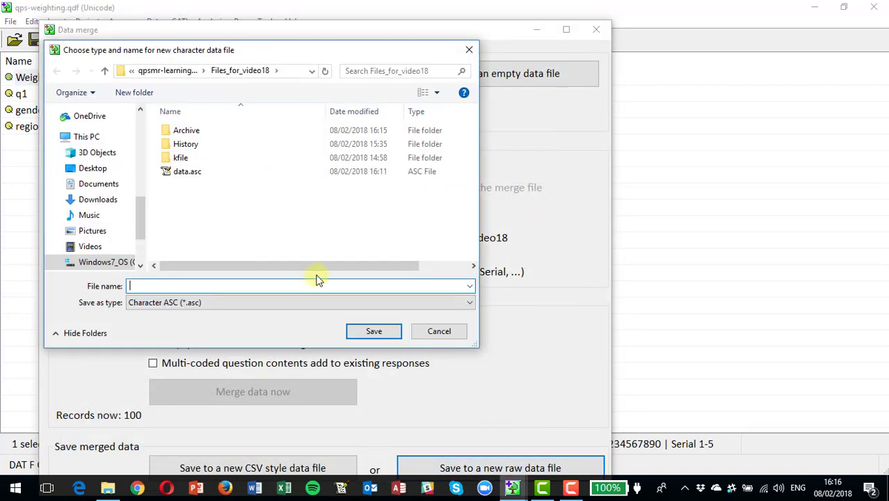
pyautogui.doubleClick(187, 174)
pyautogui.click(473, 244)
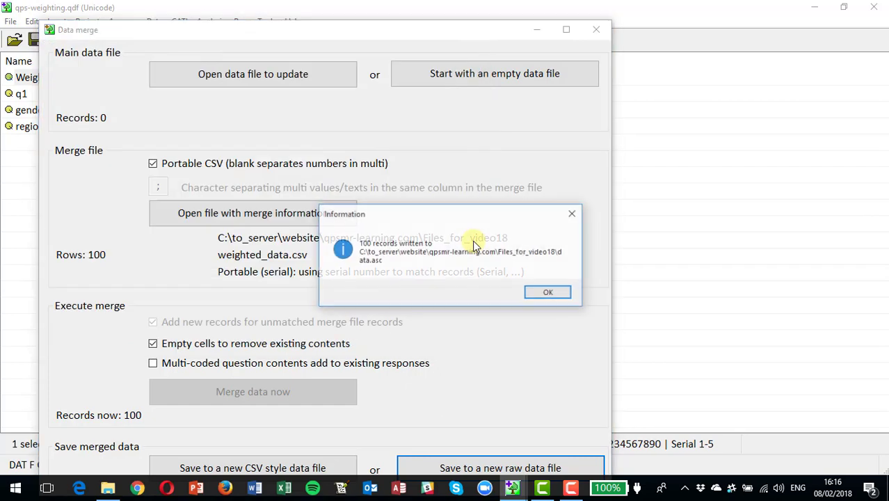
pyautogui.click(549, 293)
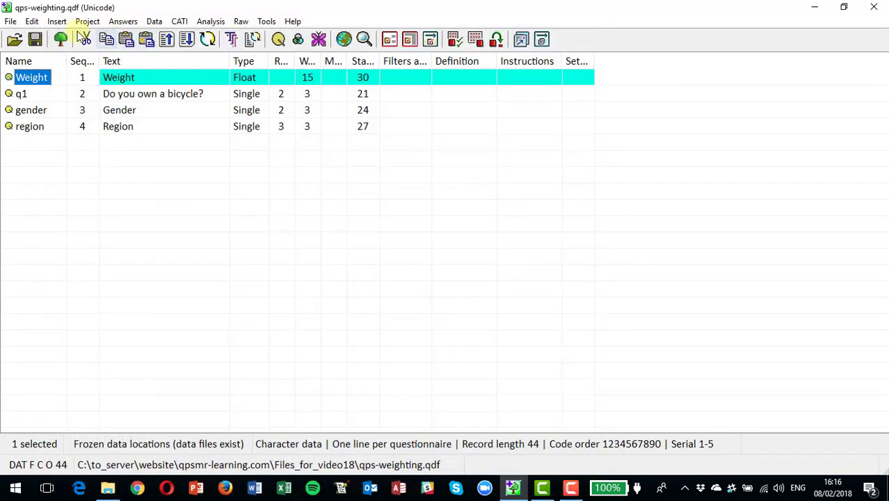
# Reopen the project in QPSMR Classic, saving project changes.
pyautogui.click(59, 42)
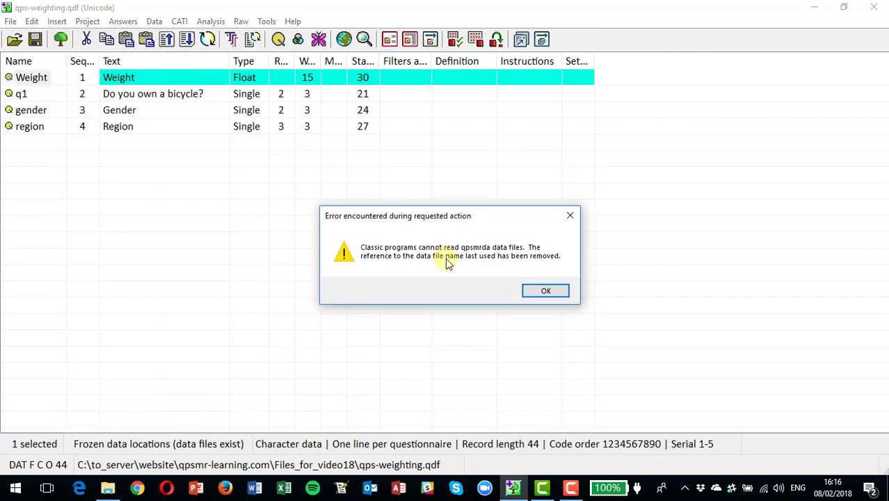
pyautogui.click(551, 296)
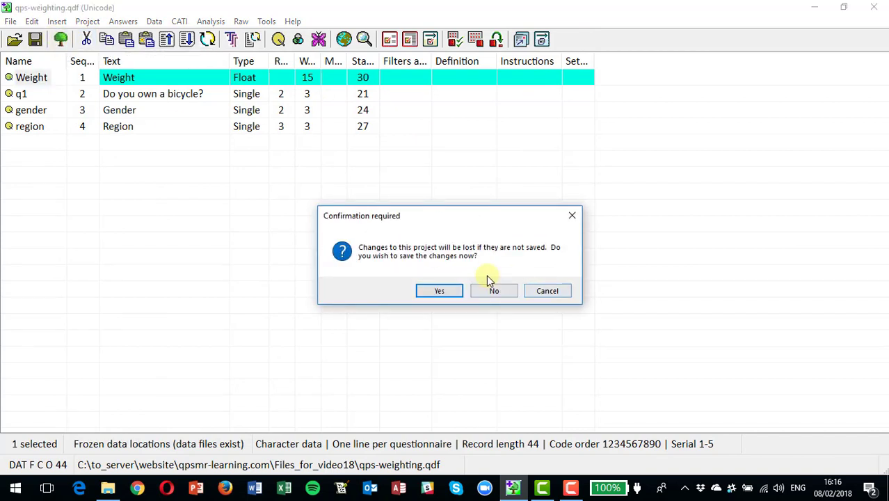
pyautogui.click(438, 291)
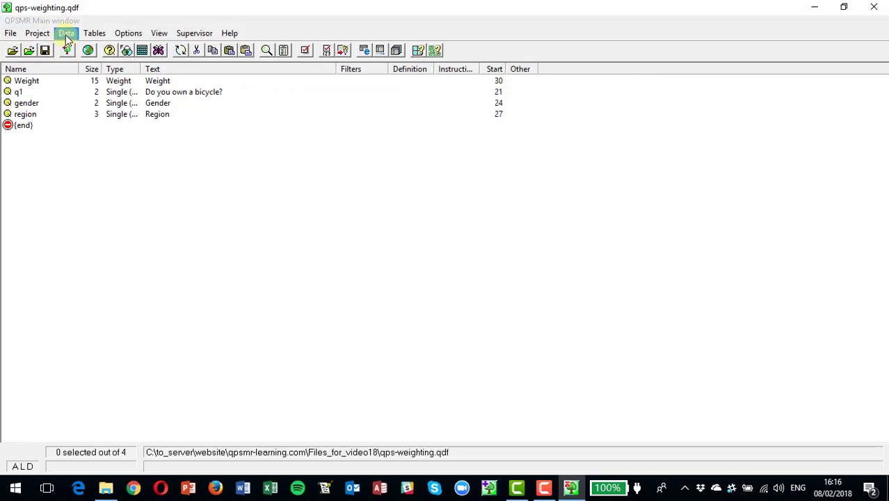
# Start a quick table and add data.asc as its global data file.
pyautogui.click(67, 35)
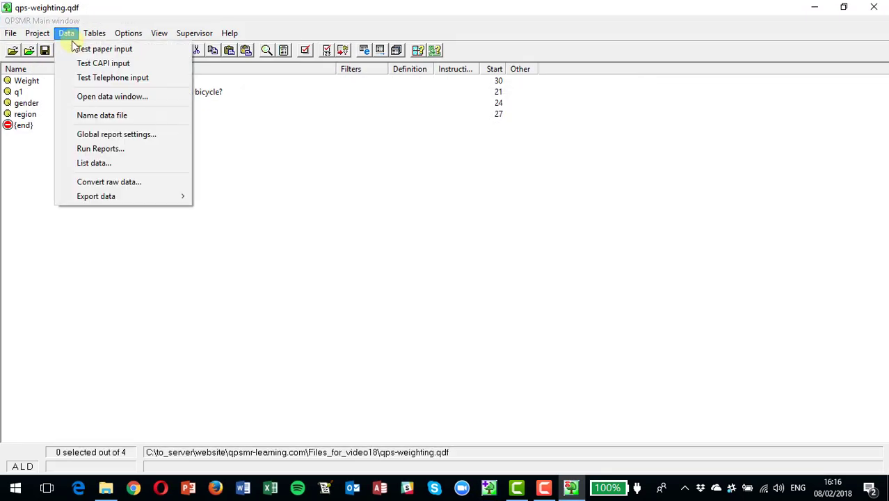
pyautogui.click(69, 37)
pyautogui.click(68, 37)
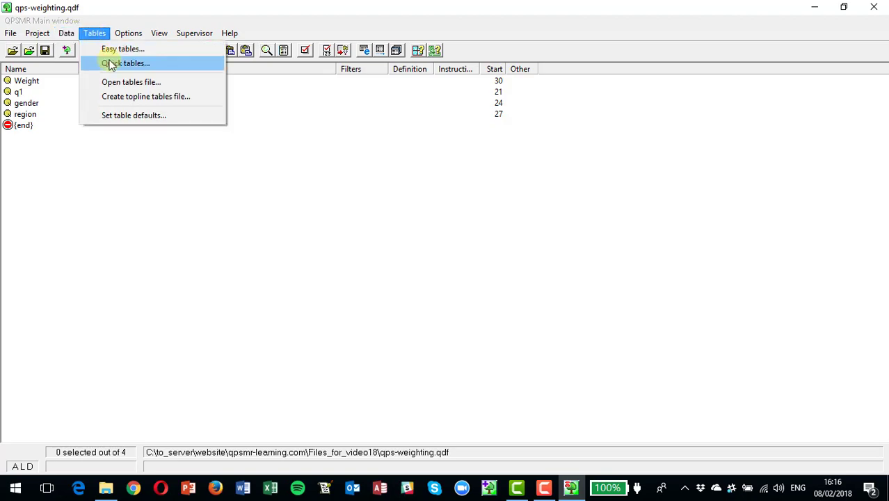
pyautogui.click(111, 62)
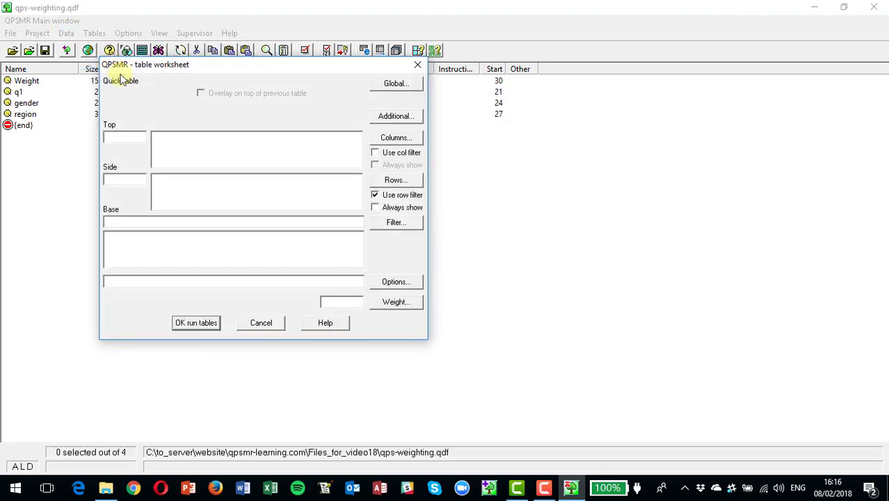
pyautogui.click(381, 83)
pyautogui.click(379, 120)
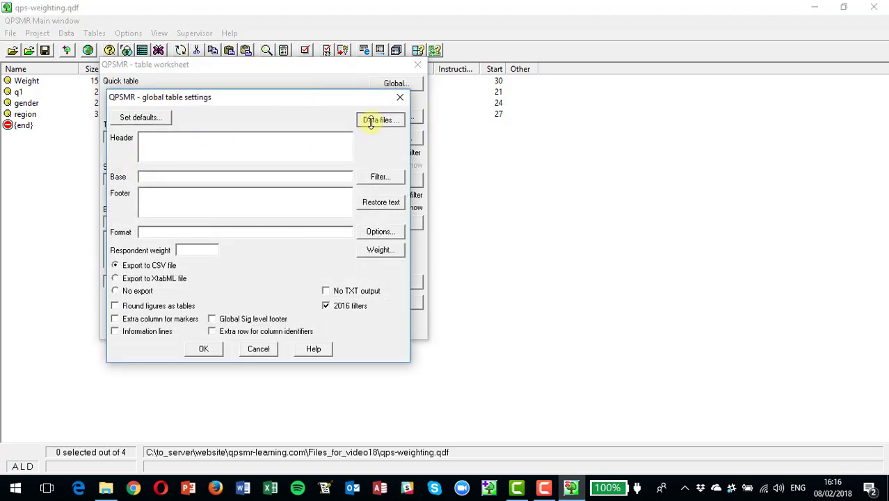
pyautogui.click(152, 152)
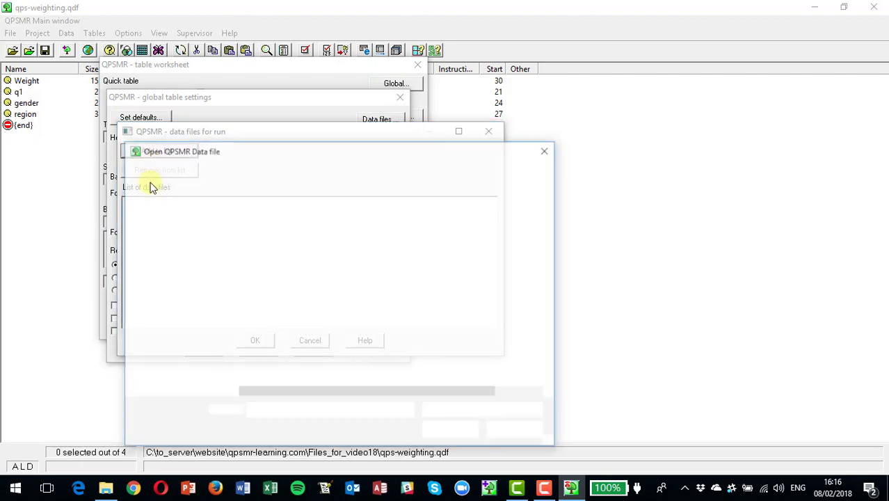
pyautogui.doubleClick(247, 271)
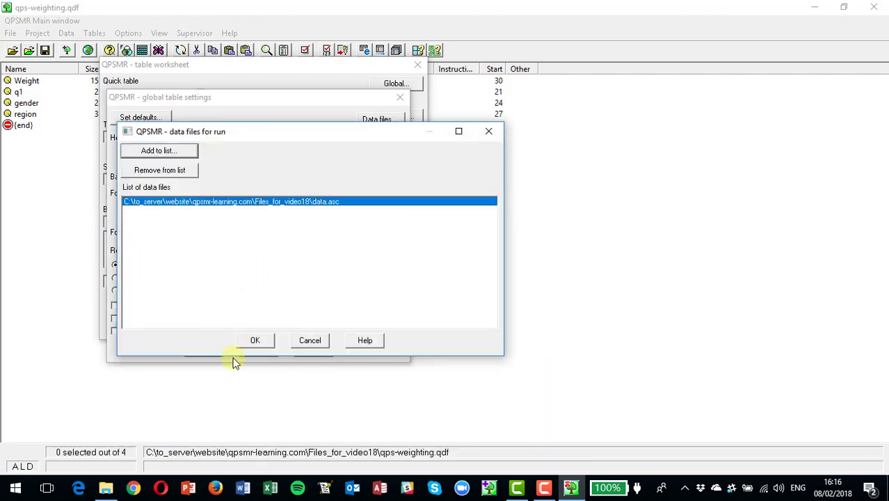
pyautogui.click(253, 341)
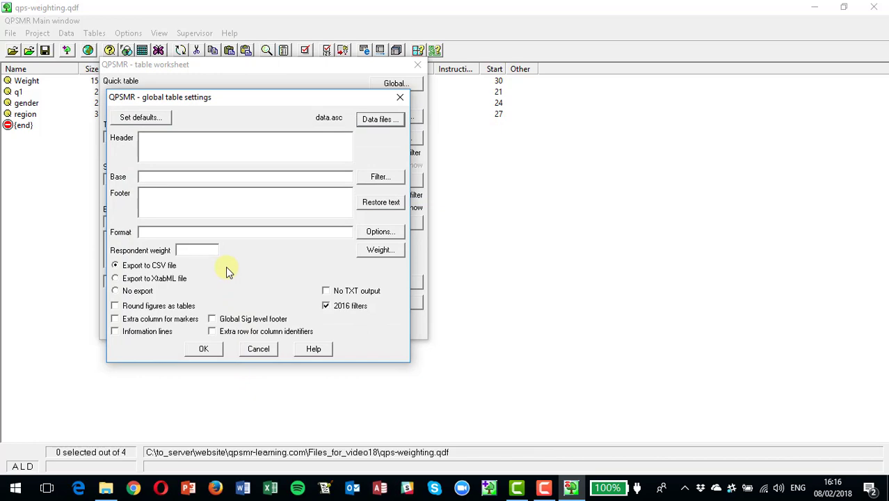
pyautogui.click(214, 349)
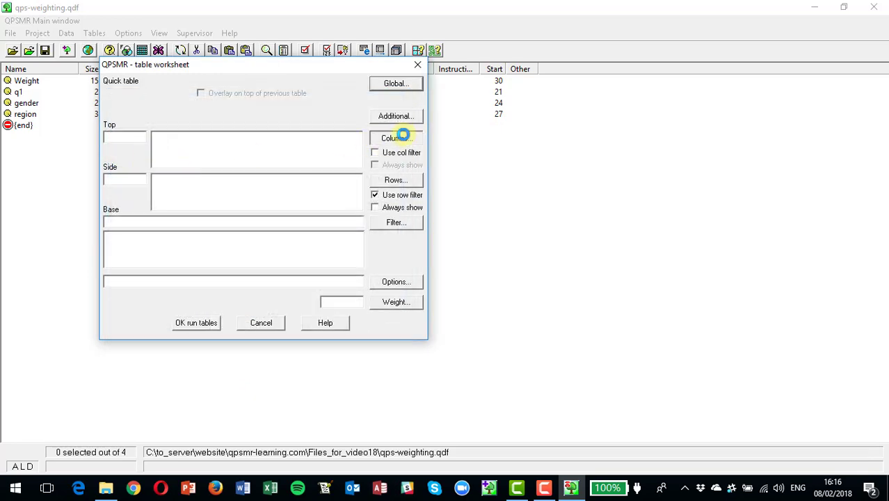
# Put gender in the columns and region in the rows, then run the table.
pyautogui.click(404, 136)
pyautogui.click(137, 140)
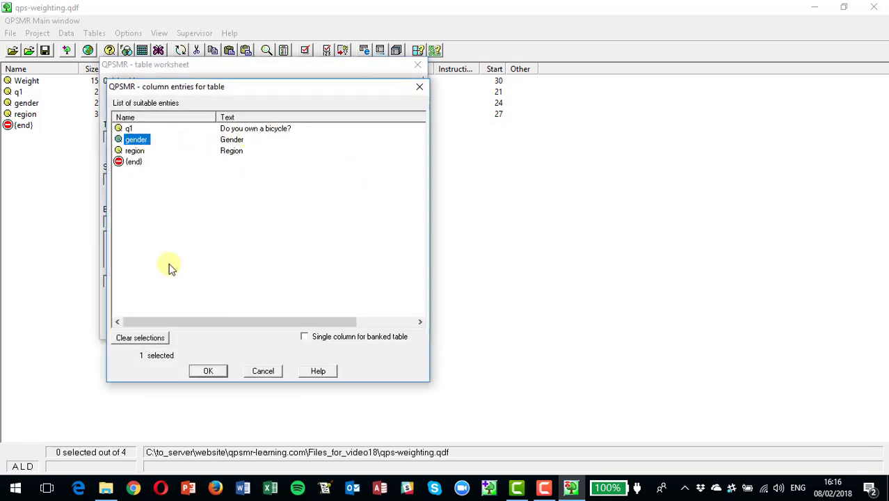
pyautogui.click(205, 374)
pyautogui.click(394, 180)
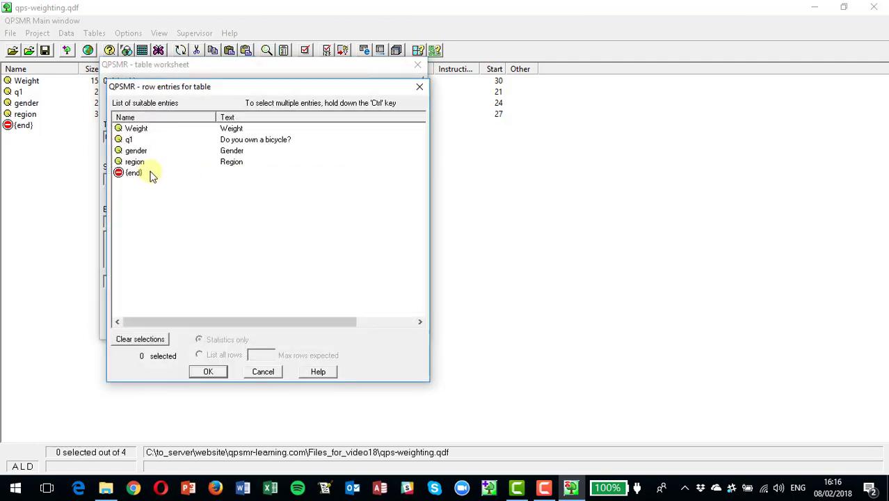
pyautogui.click(139, 162)
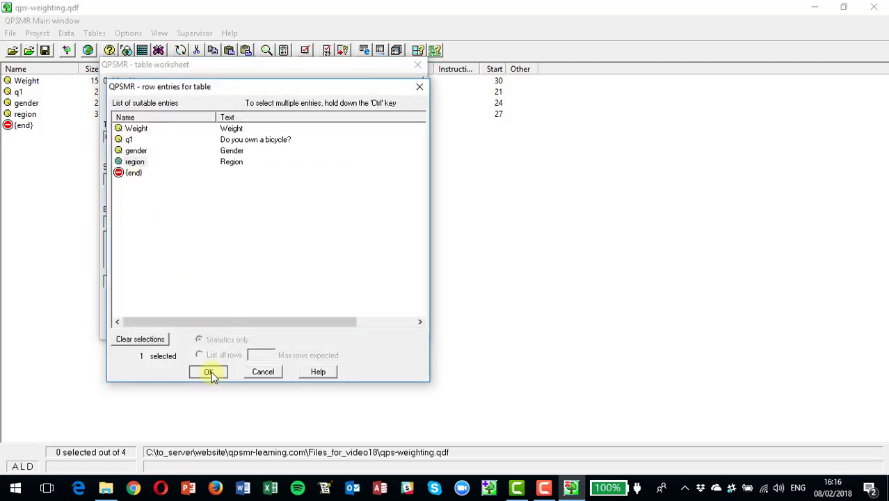
pyautogui.click(207, 372)
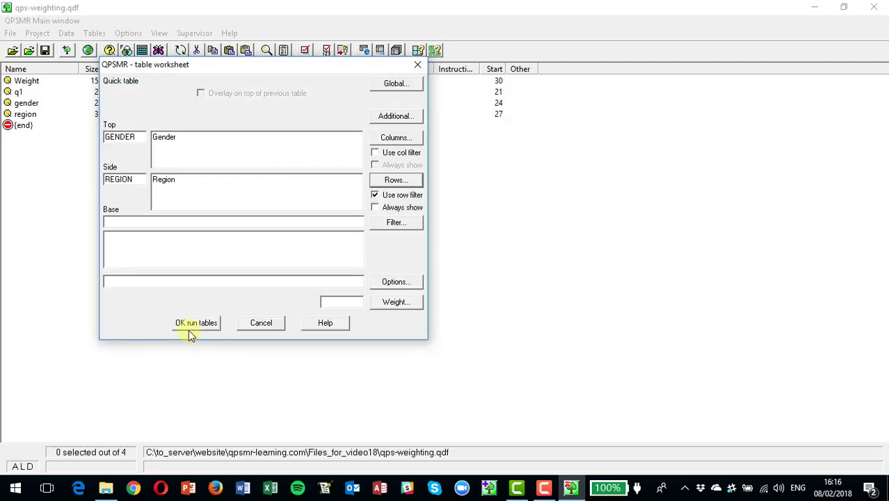
pyautogui.click(225, 282)
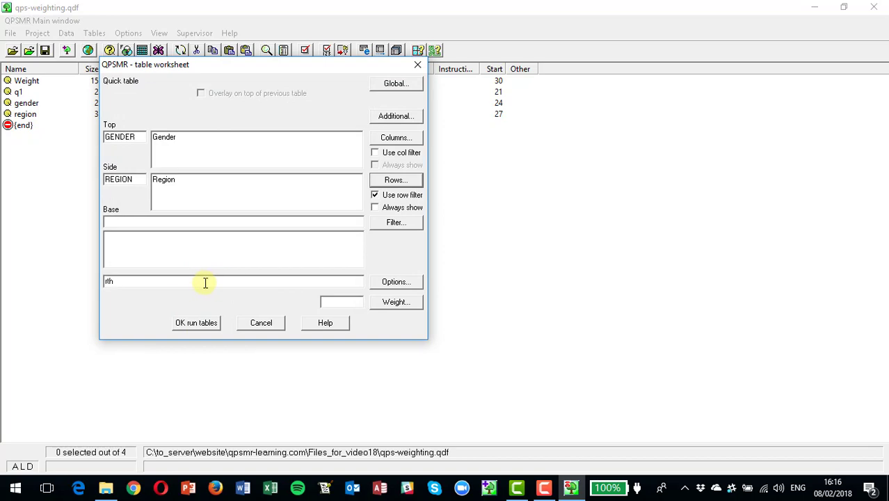
pyautogui.click(208, 323)
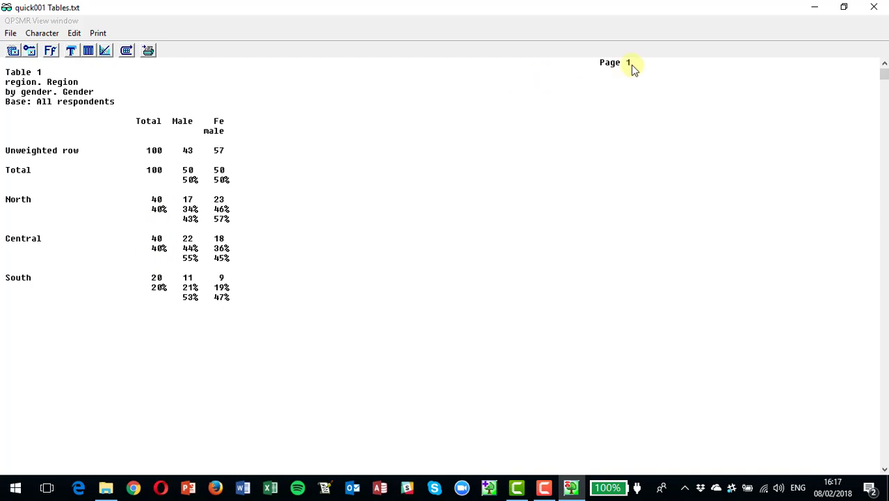
# Close the table viewer, cancel the table worksheet and exit QPSMR Classic.
pyautogui.click(877, 7)
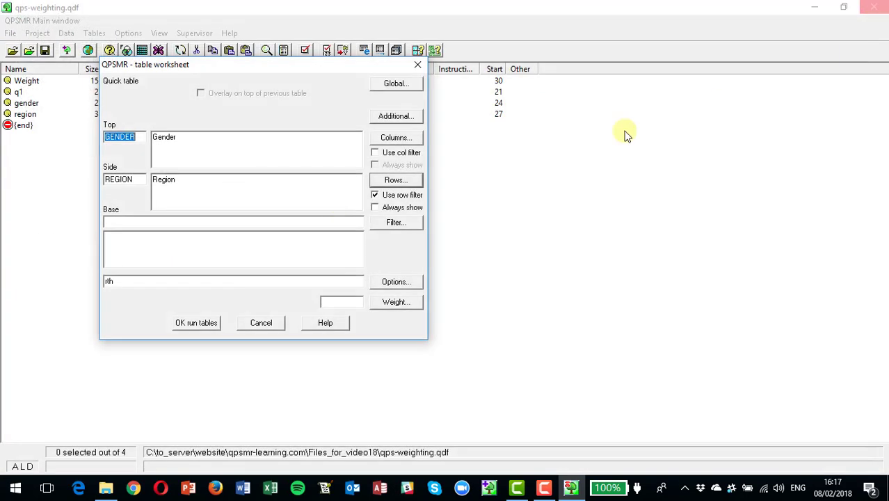
pyautogui.click(263, 323)
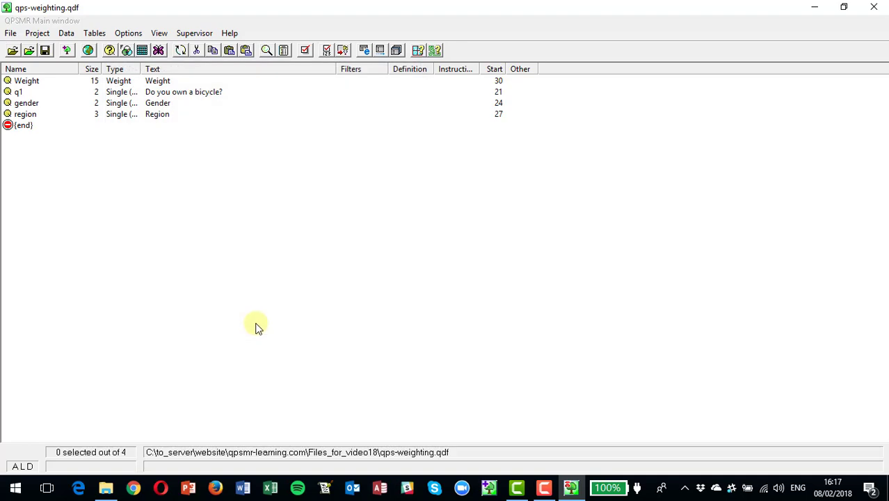
pyautogui.click(878, 6)
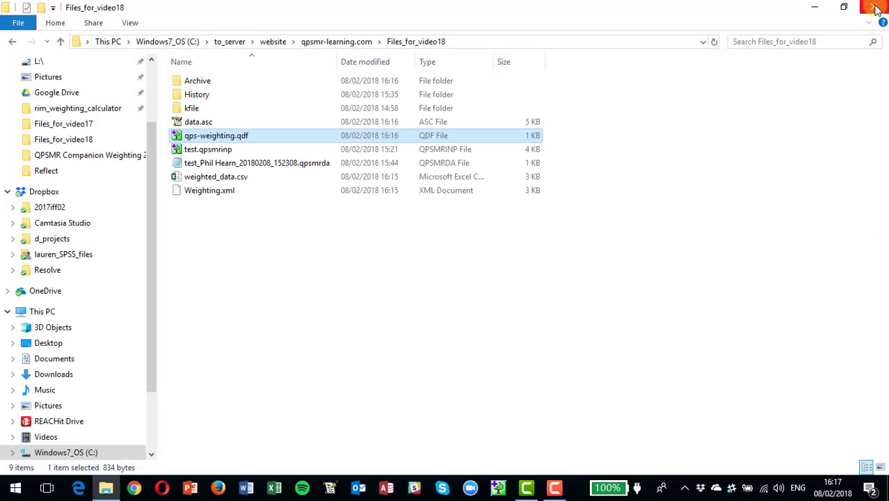
# Reopen qps-weighting.qdf from the Files_for_video18 folder.
pyautogui.doubleClick(196, 137)
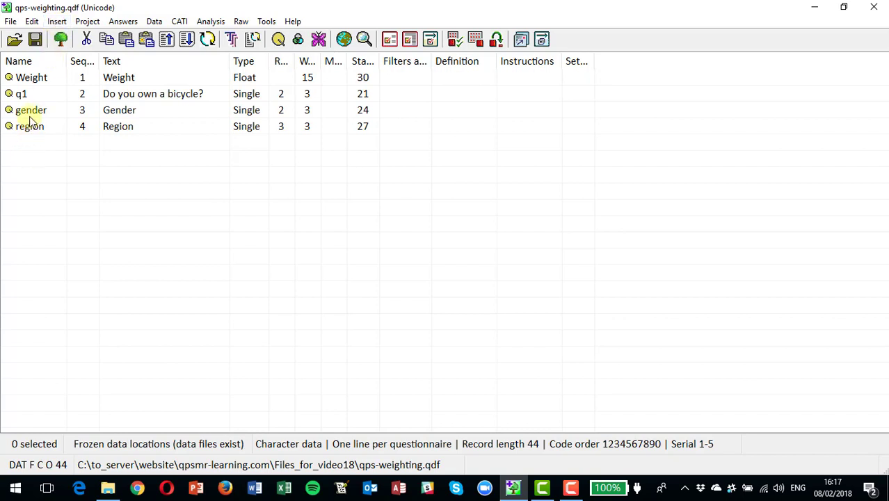
# Insert a new variable named wmatrix.
pyautogui.click(57, 21)
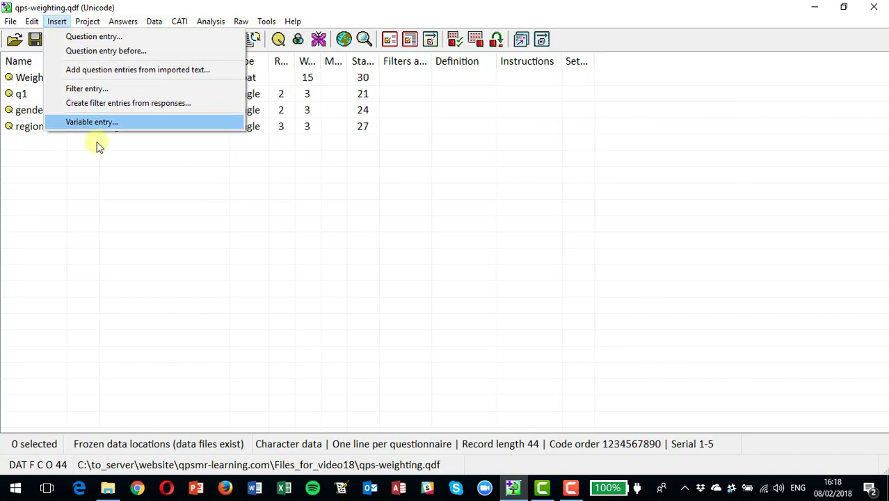
pyautogui.click(101, 130)
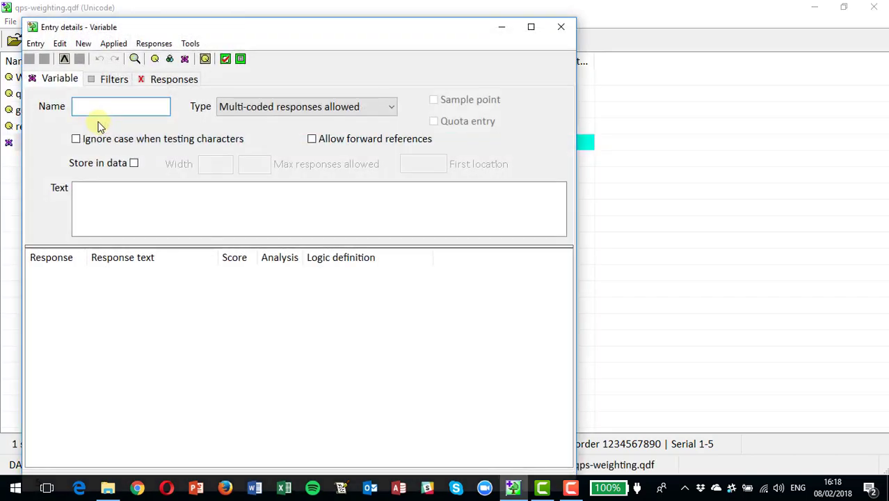
pyautogui.write('wmATR')
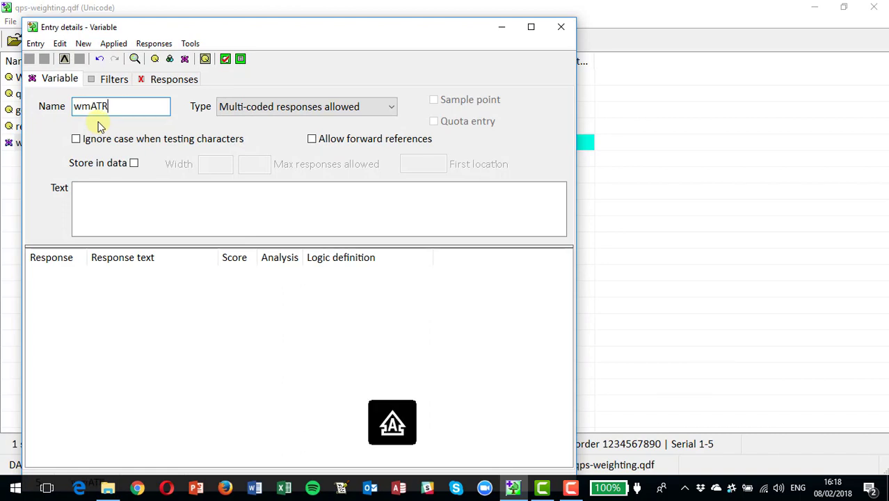
pyautogui.press('BackSpace')
pyautogui.press('BackSpace')
pyautogui.write('ATRU')
pyautogui.press('BackSpace')
pyautogui.press('BackSpace')
pyautogui.write('atrix')
# Make wmatrix single-coded and start adding a response matrix.
pyautogui.click(306, 108)
pyautogui.click(293, 125)
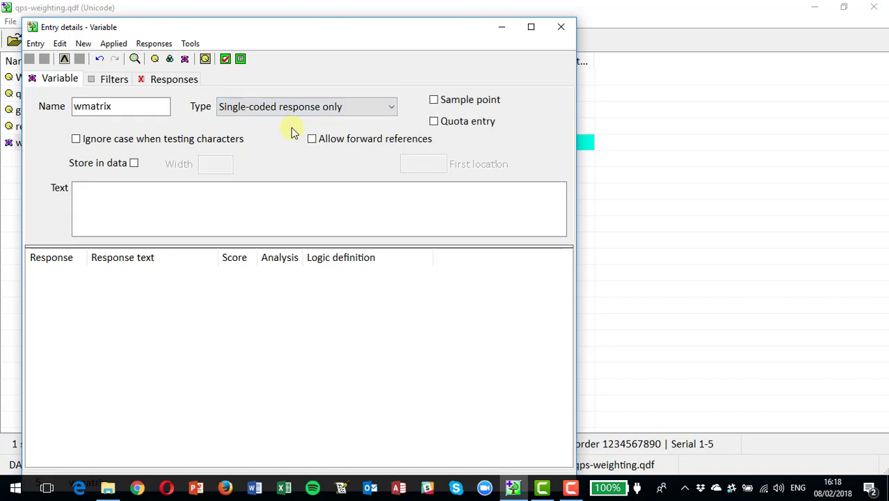
pyautogui.click(153, 44)
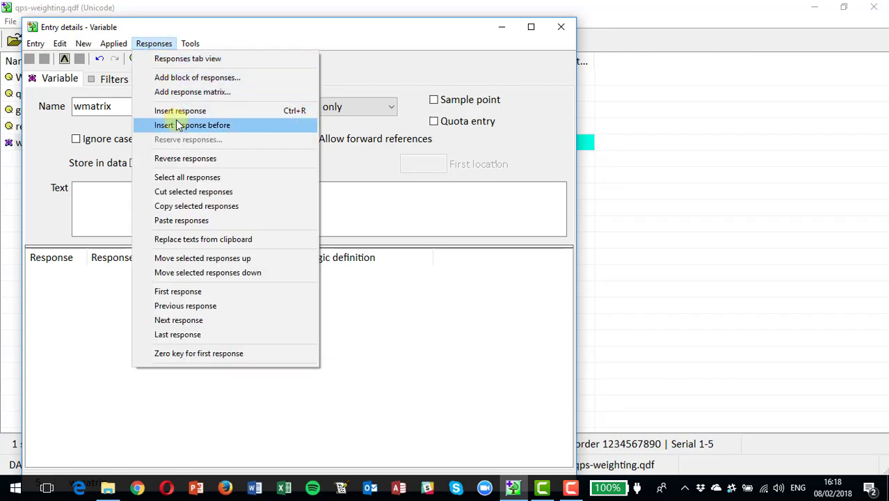
pyautogui.click(182, 93)
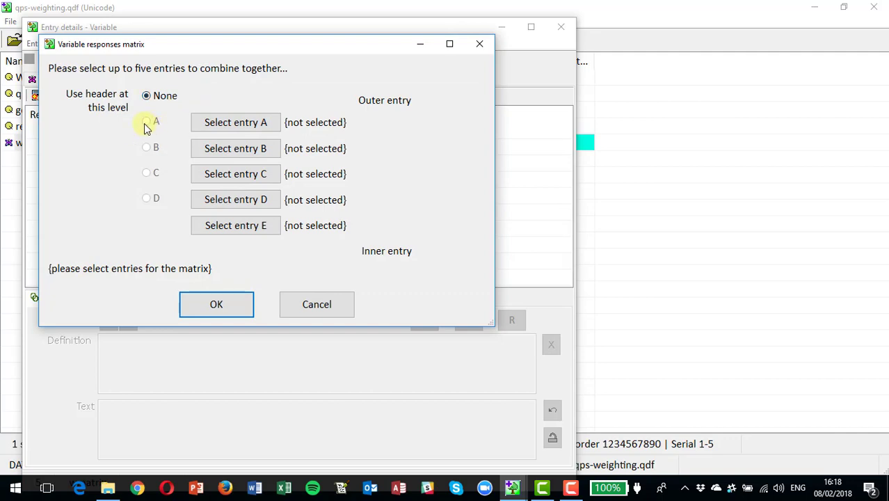
# Cross gender (1–2) with region (1–3) in wmatrix to generate six responses, Male\North to Female\South.
pyautogui.click(230, 131)
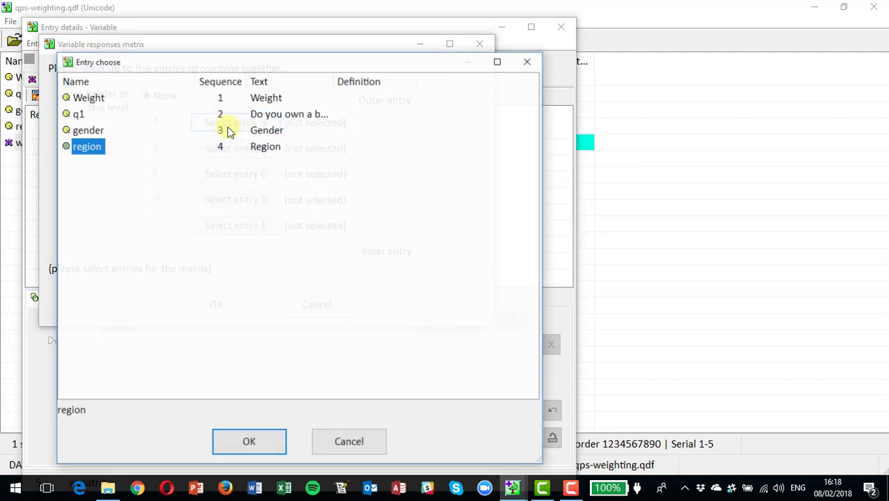
pyautogui.doubleClick(90, 132)
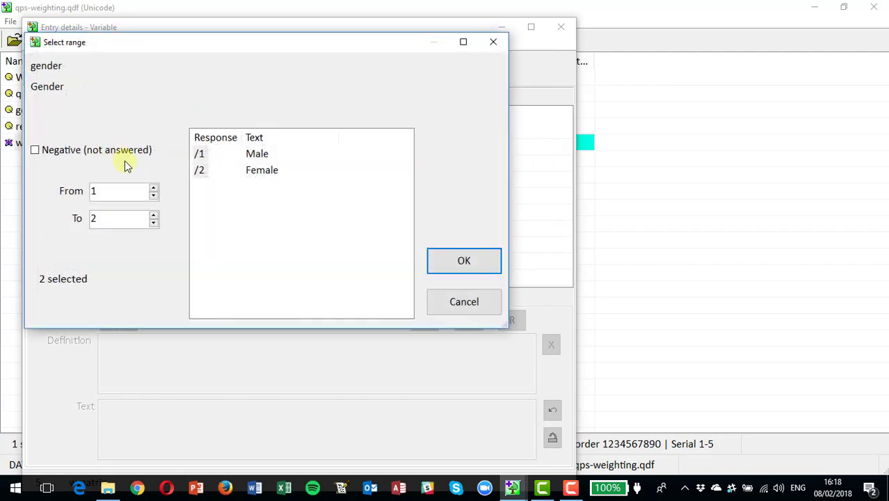
pyautogui.click(459, 268)
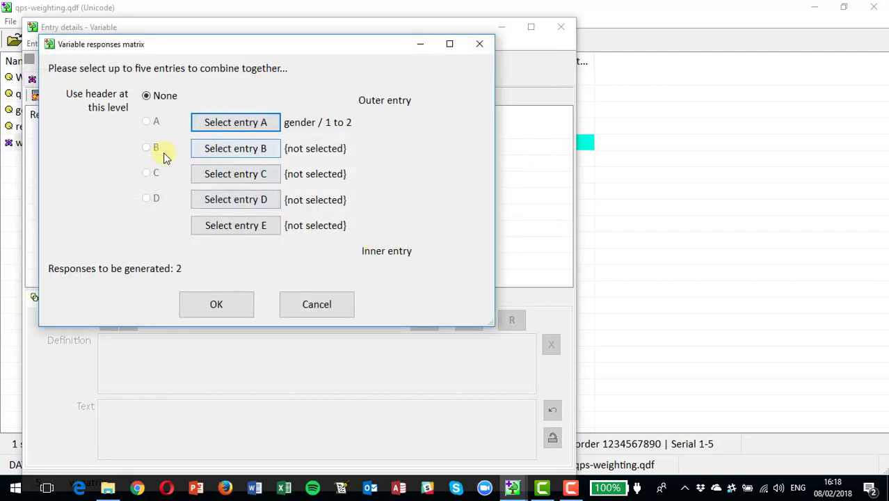
pyautogui.click(219, 150)
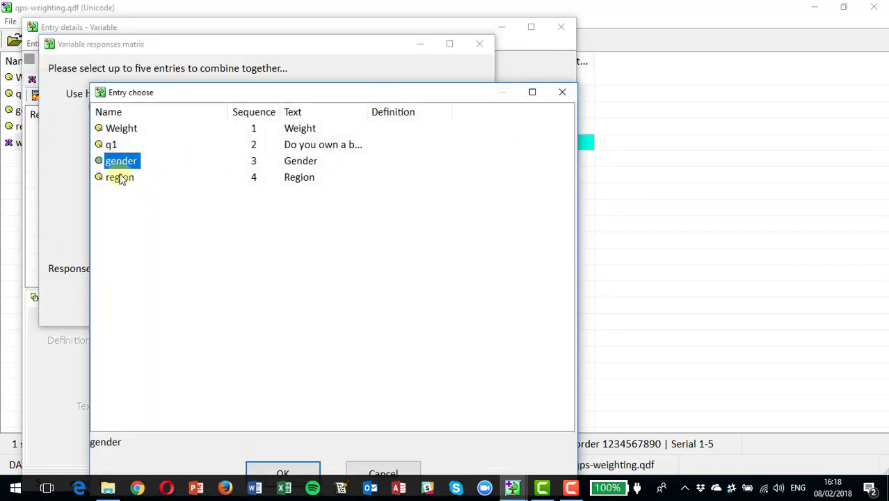
pyautogui.click(121, 177)
pyautogui.doubleClick(128, 180)
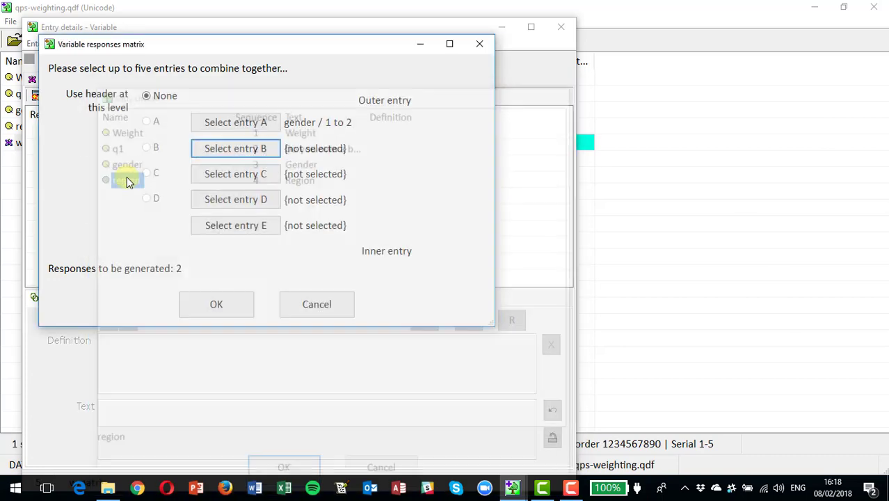
pyautogui.click(451, 264)
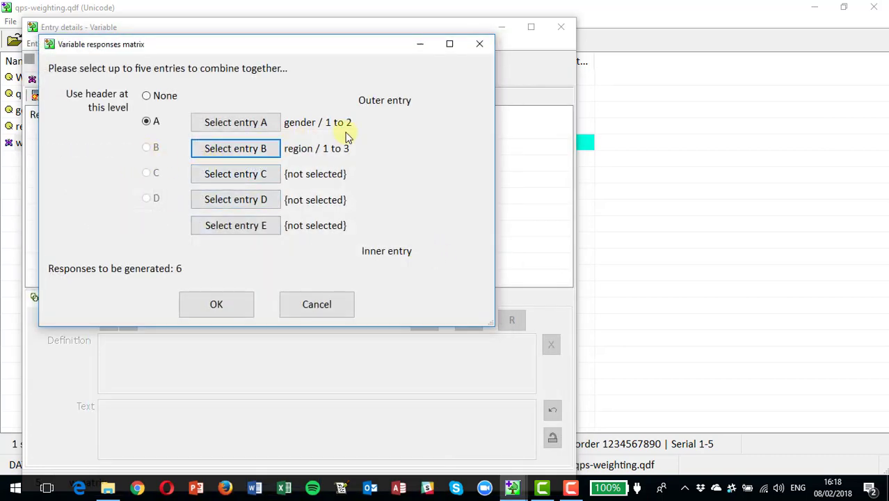
pyautogui.click(214, 306)
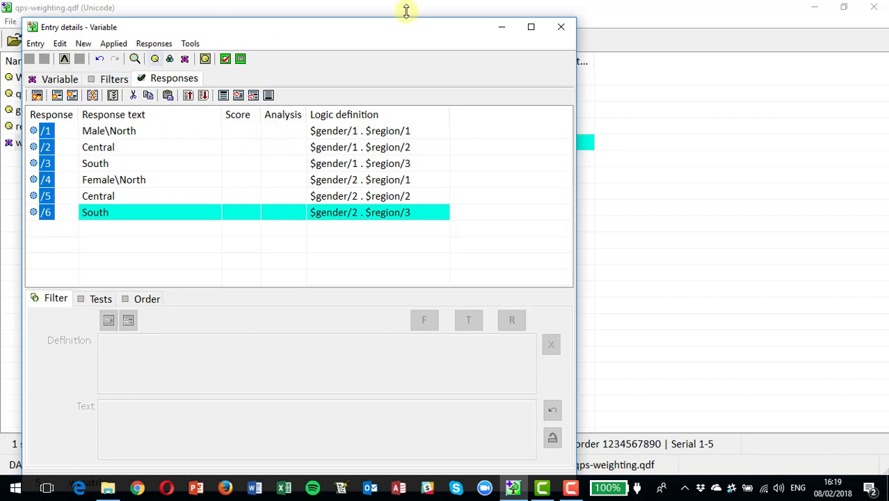
# Give the wmatrix variable the description 'Weighting matrix'.
pyautogui.click(561, 28)
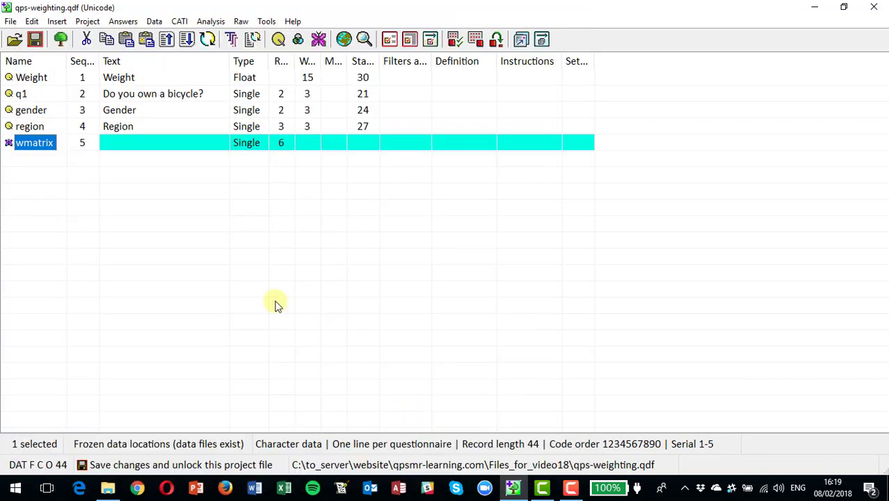
pyautogui.doubleClick(30, 146)
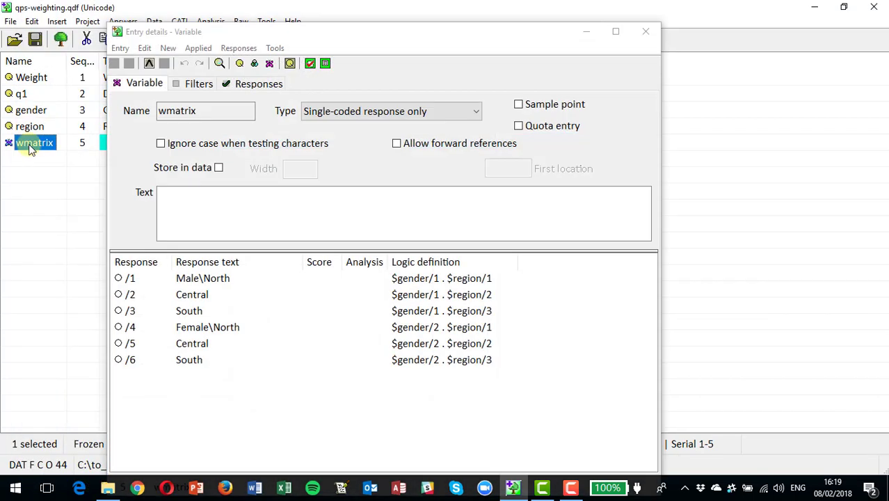
pyautogui.click(172, 200)
pyautogui.write('Wei')
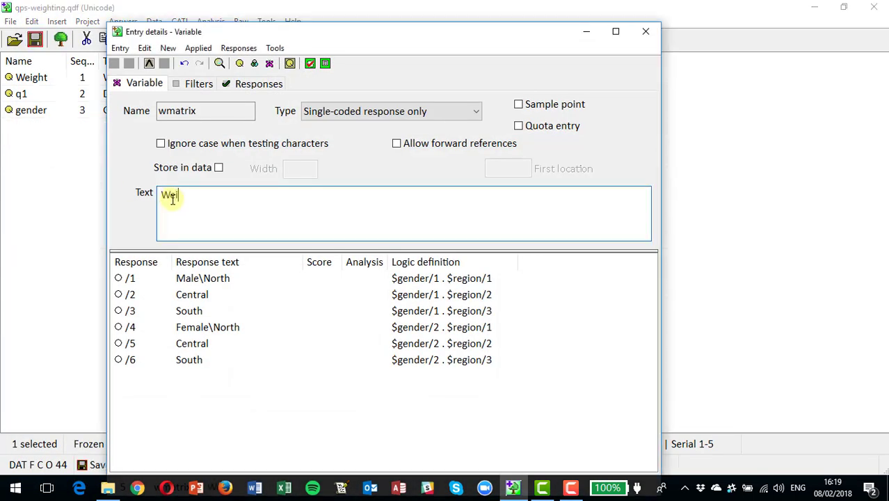
pyautogui.write('ghting matrix')
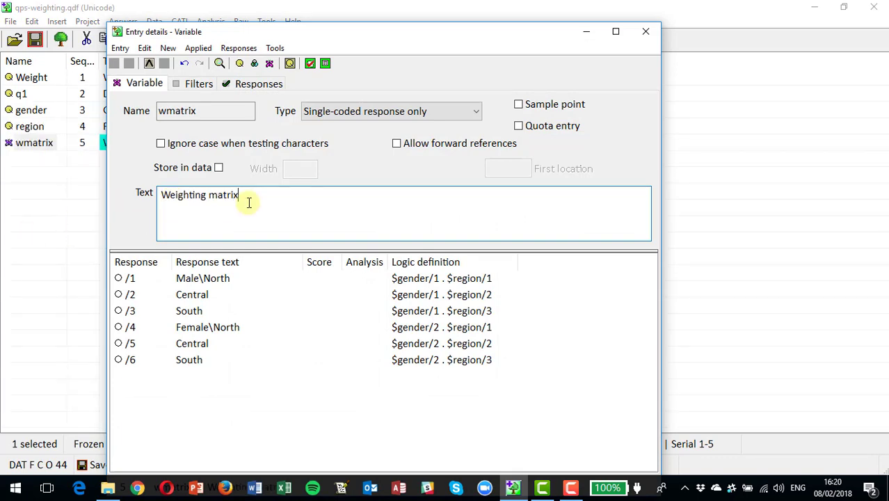
pyautogui.click(646, 35)
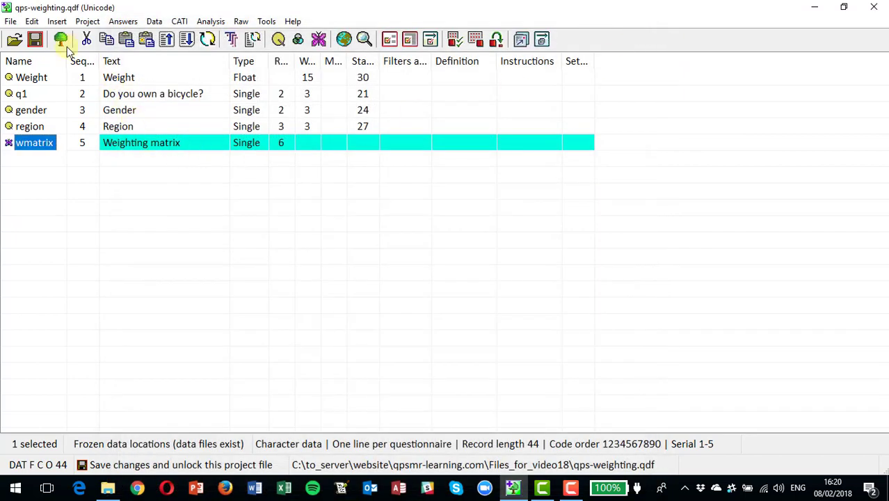
# Save the project and load the qpsmrda survey data file into the Weight data window.
pyautogui.click(39, 41)
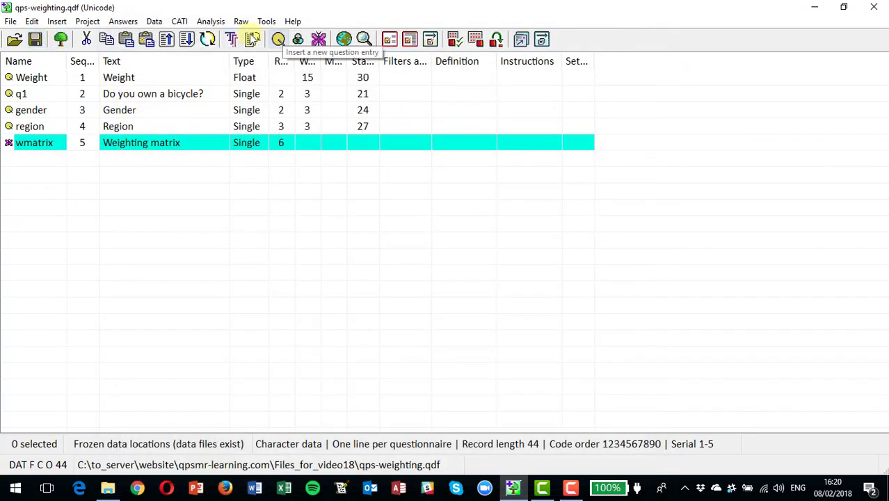
pyautogui.click(154, 22)
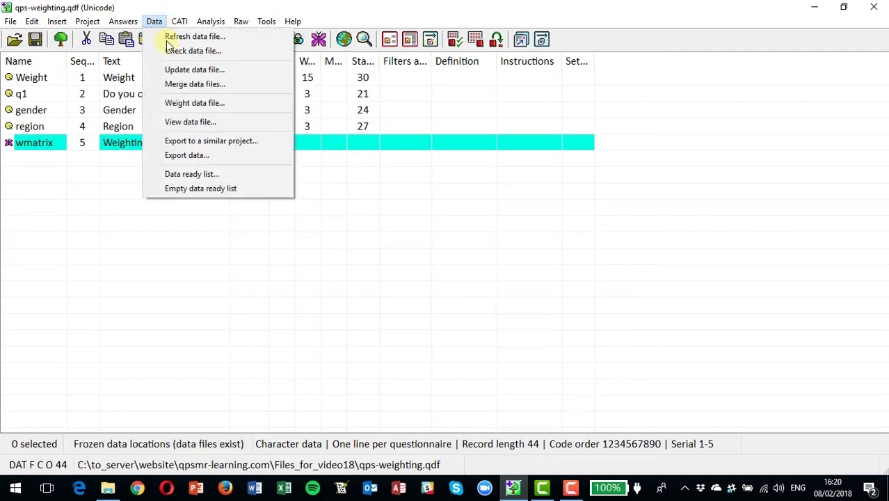
pyautogui.click(185, 101)
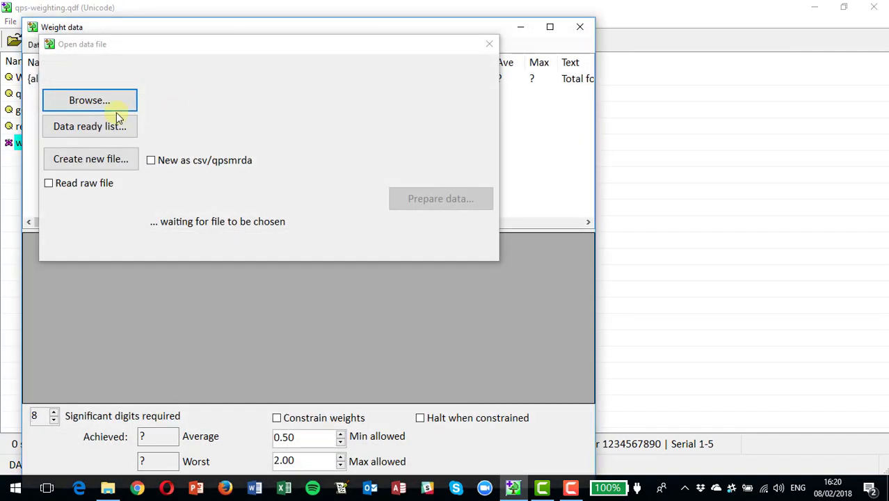
pyautogui.click(94, 103)
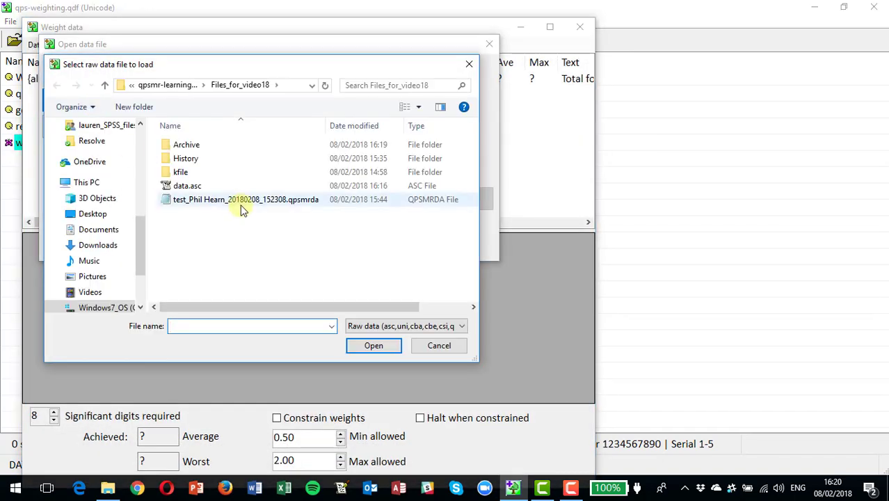
pyautogui.doubleClick(242, 202)
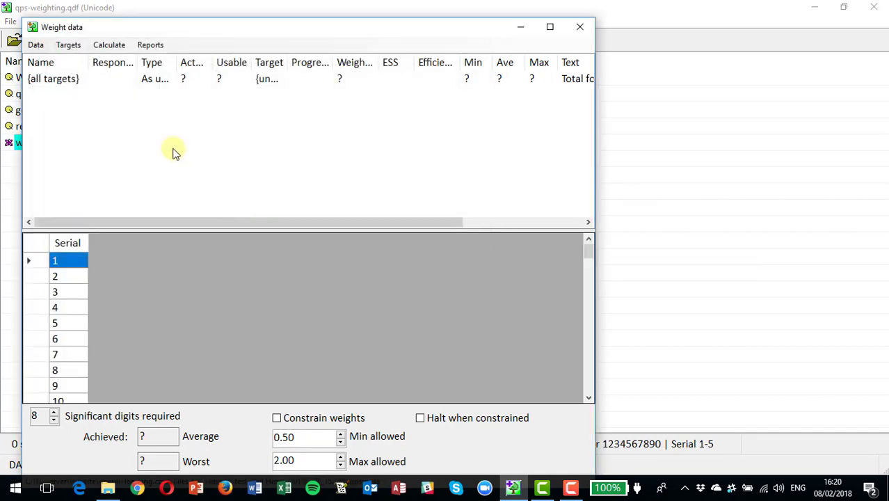
# Add wmatrix to Weight targets, listing its six gender-by-region cells as Ignore.
pyautogui.click(68, 46)
pyautogui.click(79, 60)
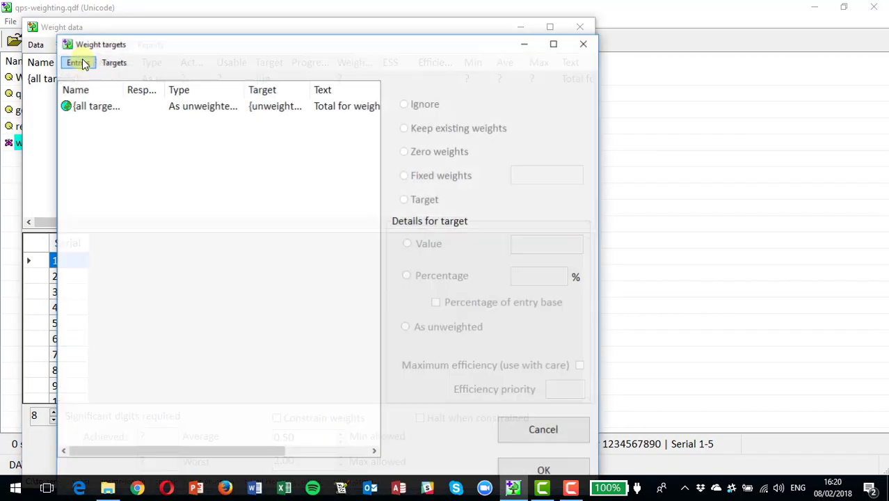
pyautogui.click(76, 63)
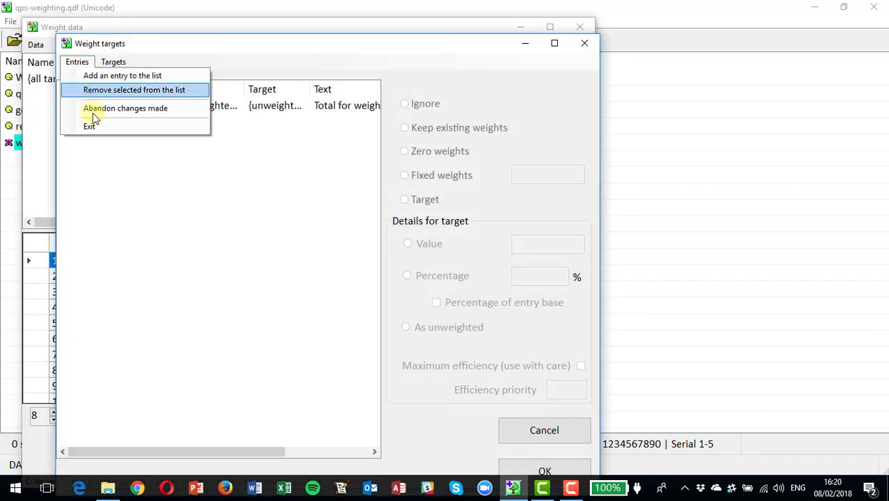
pyautogui.click(103, 76)
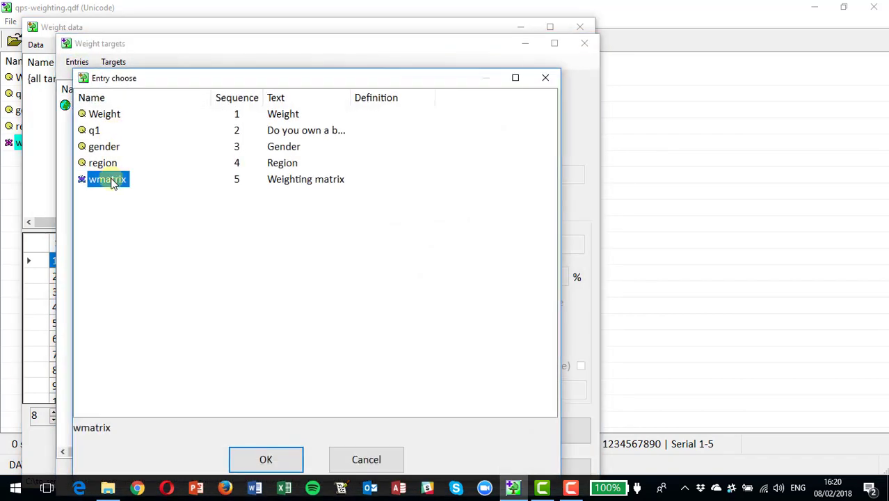
pyautogui.doubleClick(112, 183)
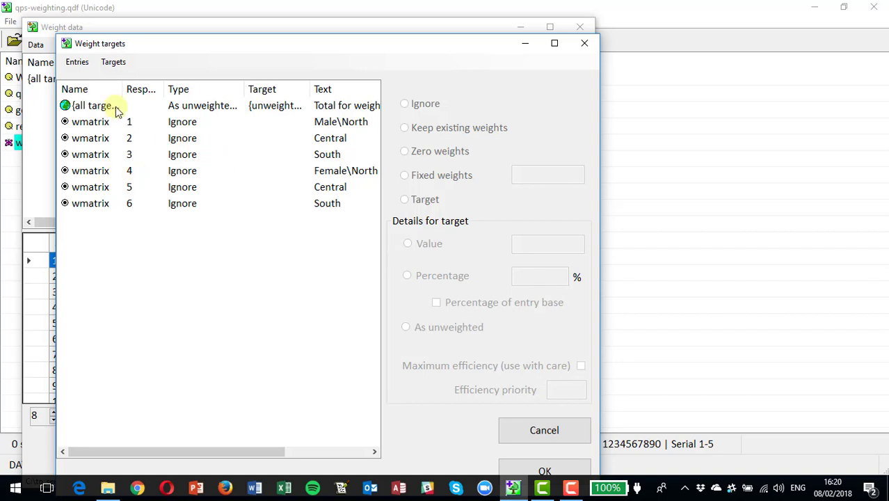
pyautogui.click(113, 64)
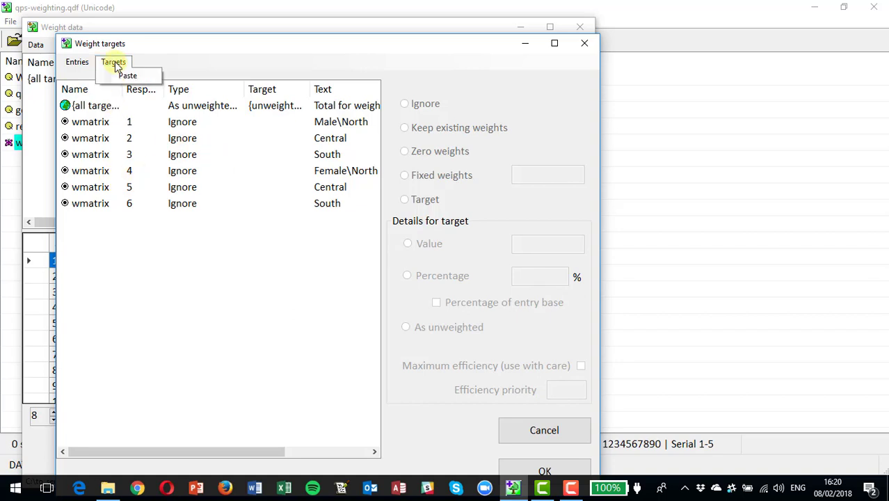
pyautogui.moveTo(72, 65)
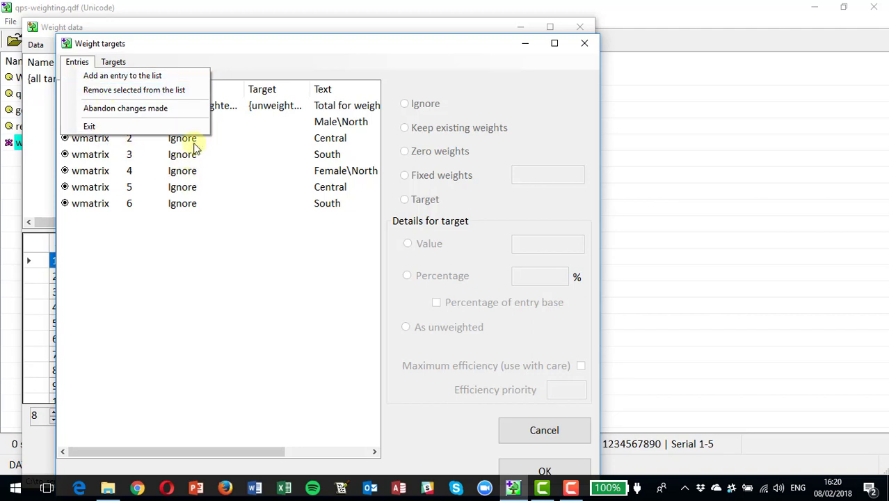
pyautogui.click(235, 143)
pyautogui.click(94, 122)
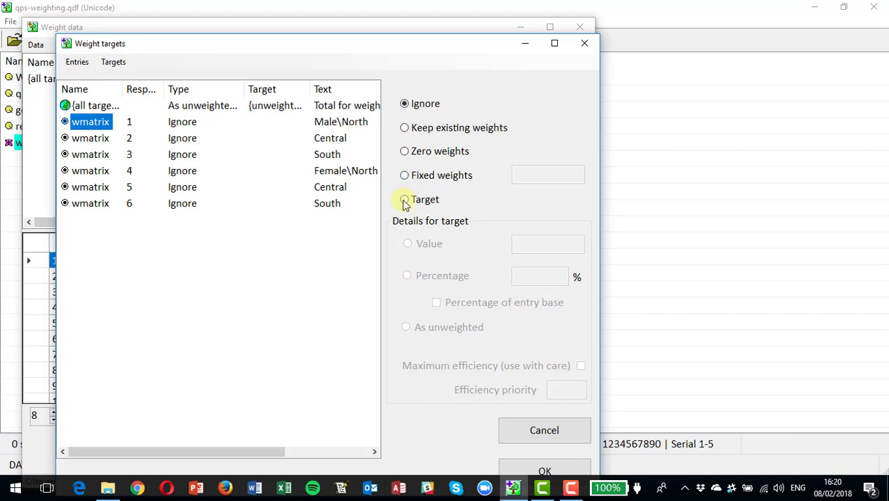
# Set Male\North, Male\Central and Male\South to percentage-of-total targets of 20% each.
pyautogui.click(405, 200)
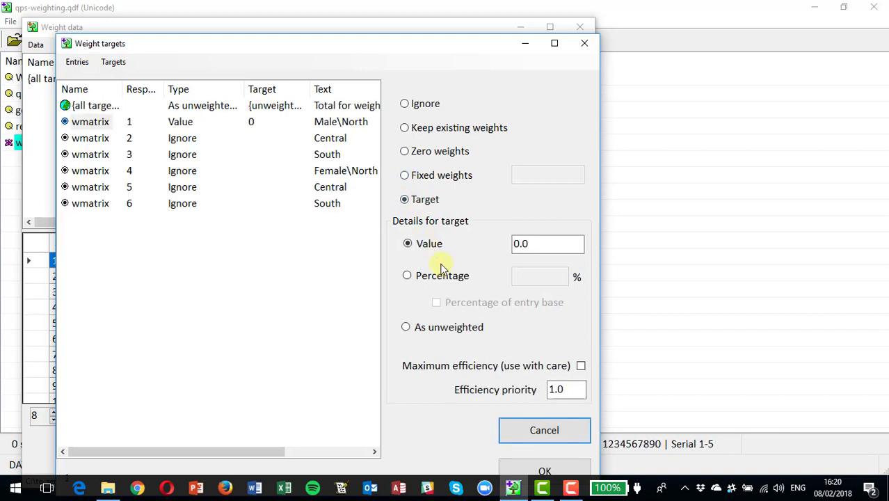
pyautogui.click(408, 276)
pyautogui.doubleClick(520, 275)
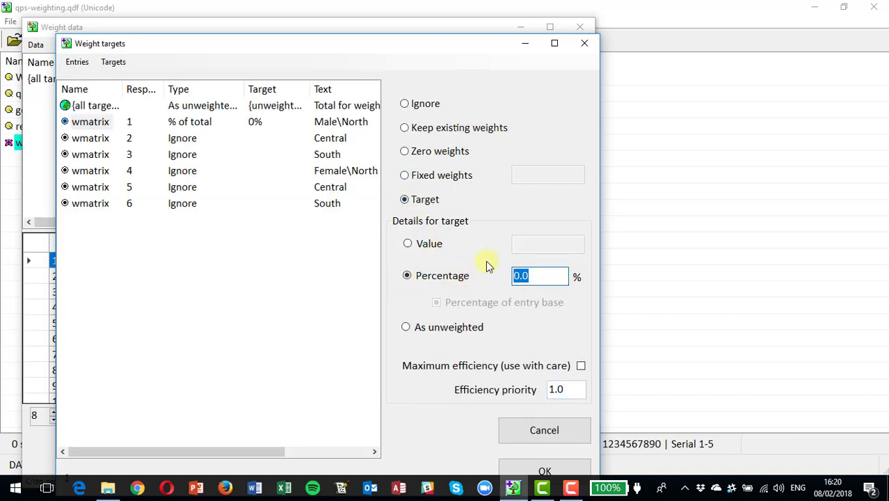
pyautogui.write('20')
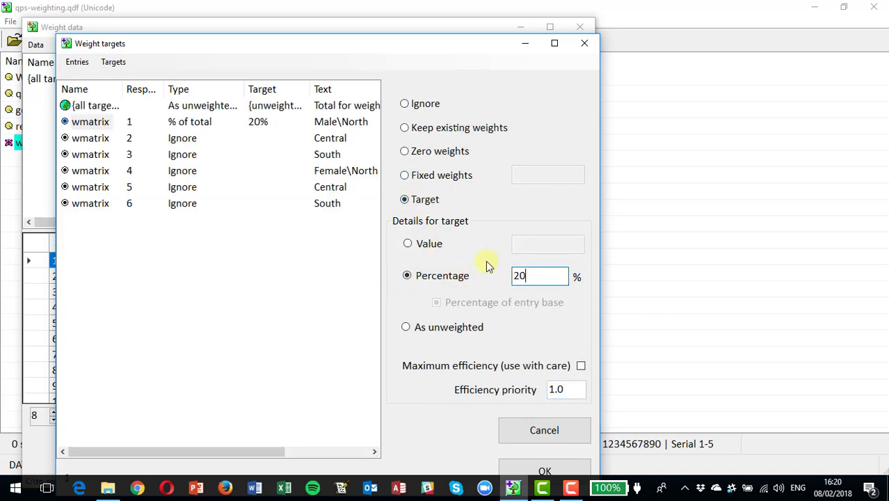
pyautogui.click(98, 142)
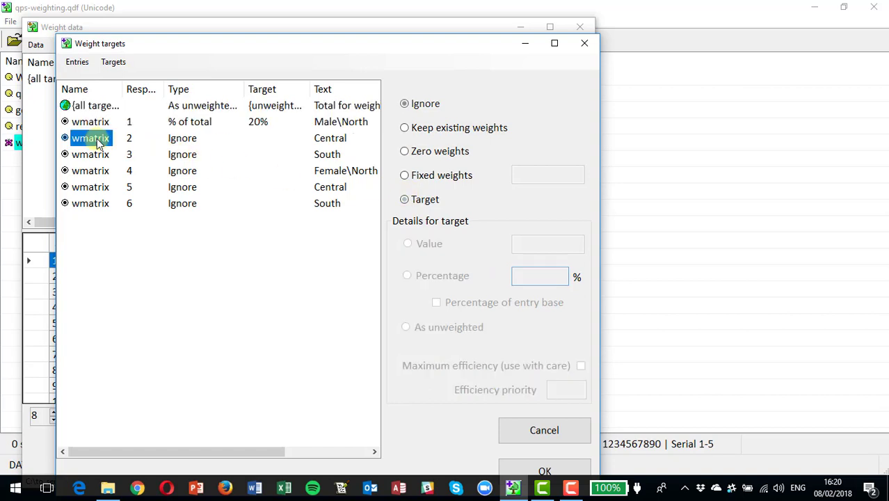
pyautogui.click(405, 202)
pyautogui.moveTo(532, 277); pyautogui.dragTo(517, 276)
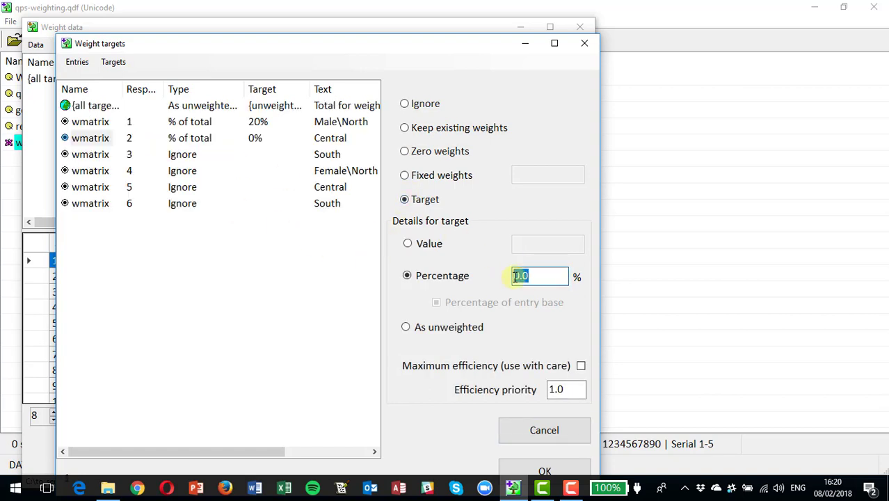
pyautogui.write('20')
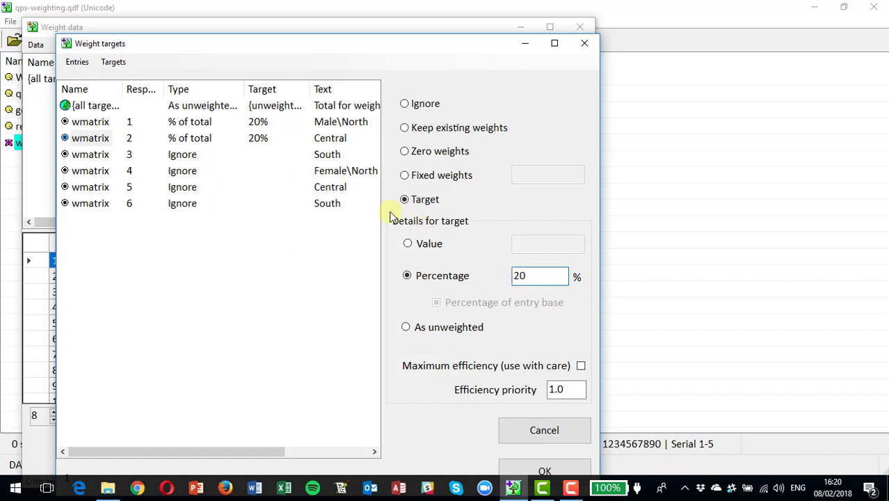
pyautogui.click(89, 154)
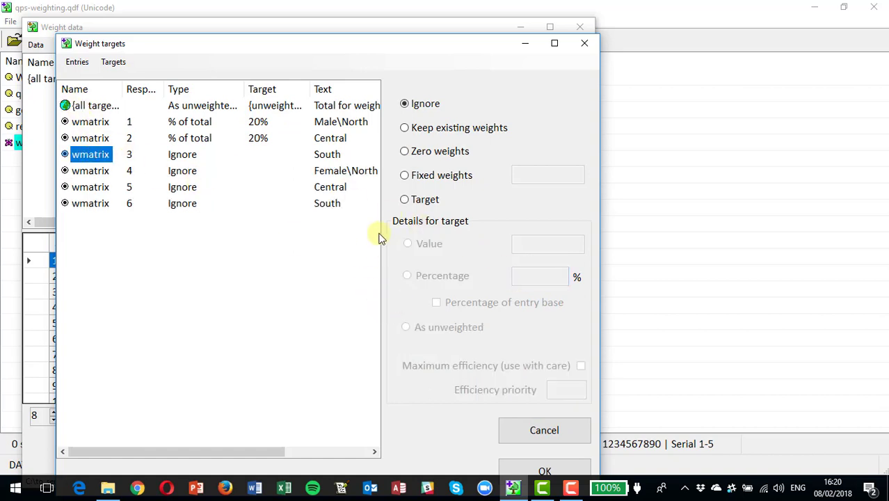
pyautogui.click(405, 199)
pyautogui.click(526, 276)
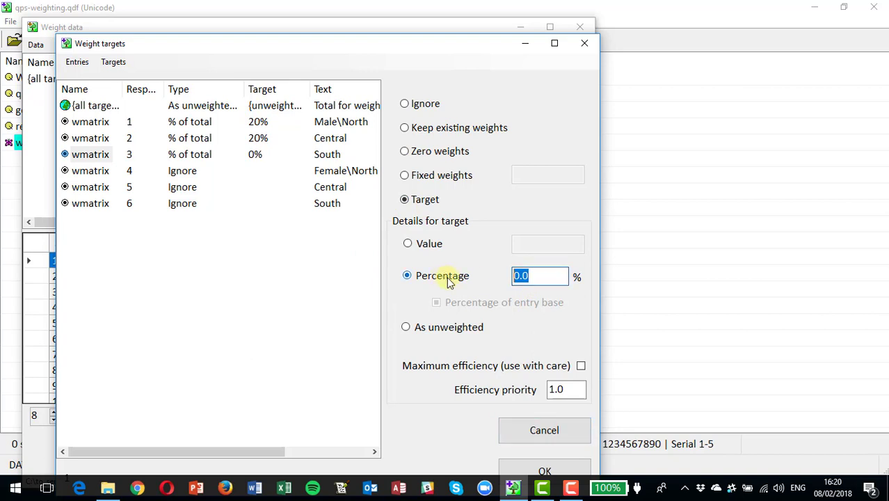
pyautogui.write('20')
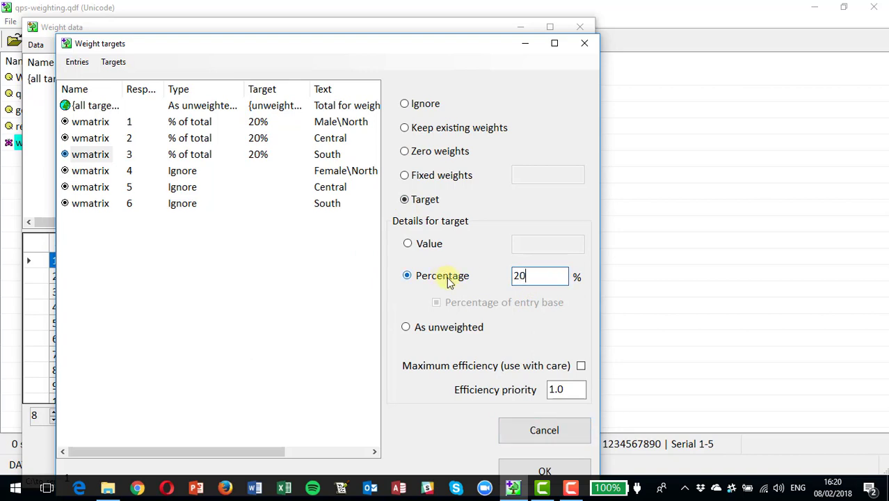
# Set Female\North, Female\Central and Female\South targets to 15%, 15% and 10%, then confirm.
pyautogui.click(93, 174)
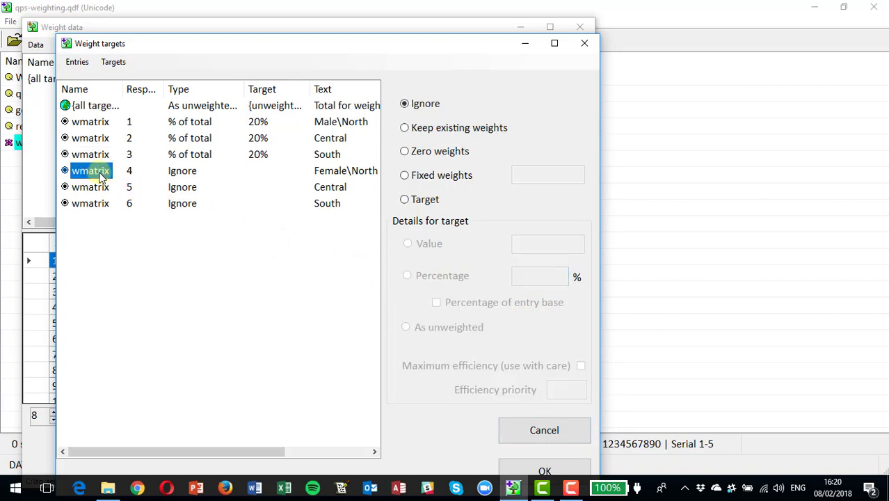
pyautogui.click(404, 200)
pyautogui.moveTo(539, 271); pyautogui.dragTo(519, 272)
pyautogui.write('15')
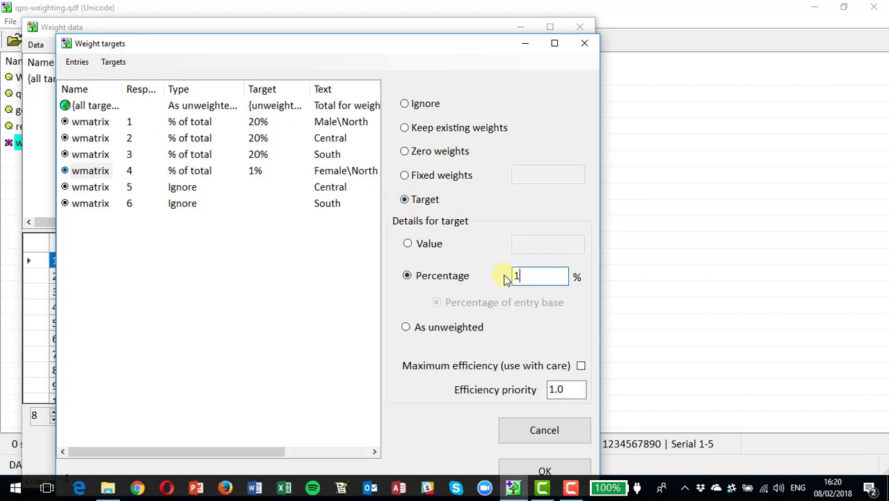
pyautogui.click(91, 188)
pyautogui.click(405, 201)
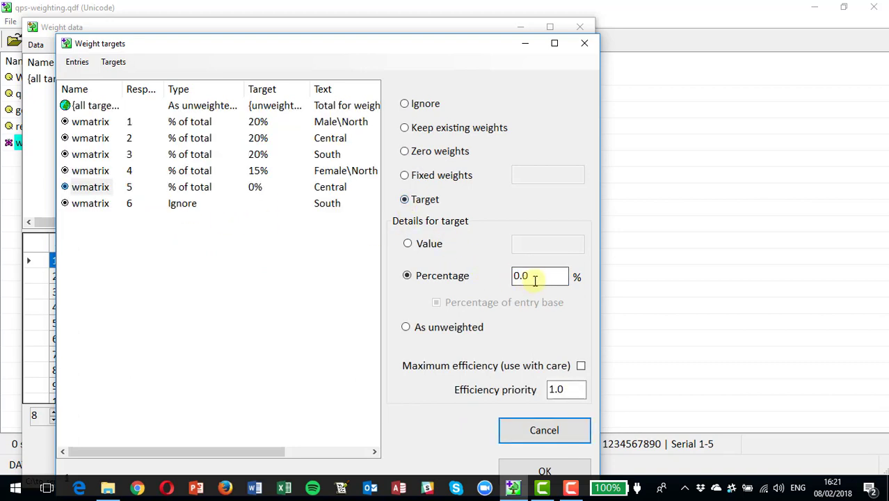
pyautogui.moveTo(535, 277); pyautogui.dragTo(475, 283)
pyautogui.write('15')
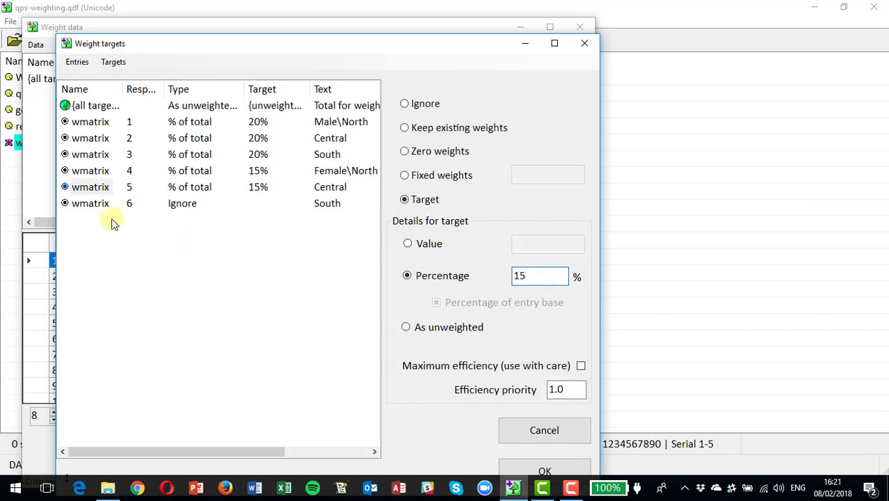
pyautogui.click(89, 206)
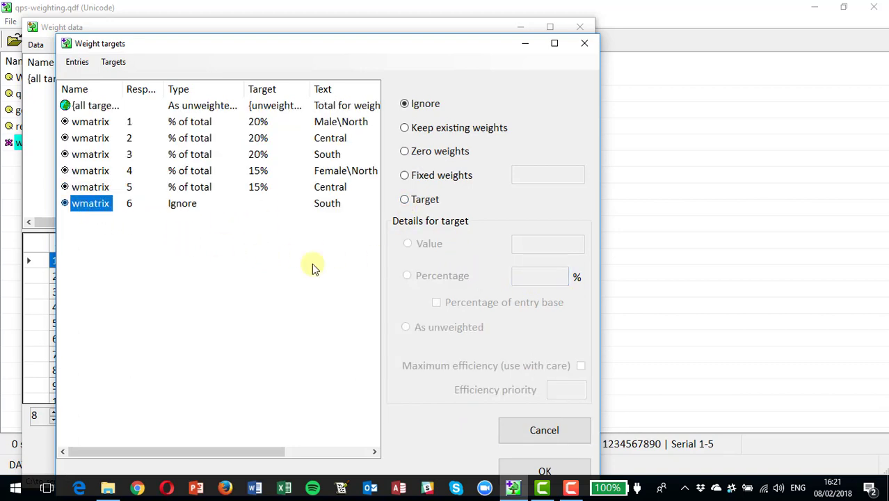
pyautogui.click(405, 200)
pyautogui.moveTo(544, 275); pyautogui.dragTo(509, 281)
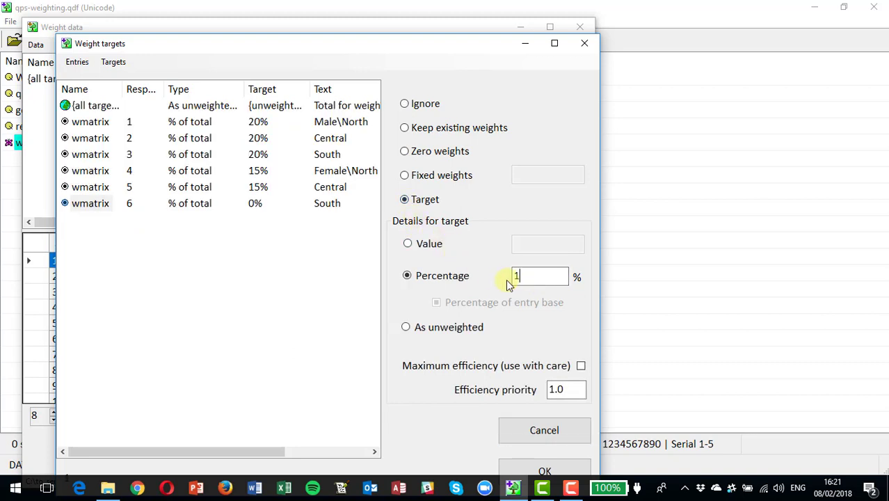
pyautogui.write('10')
pyautogui.click(546, 472)
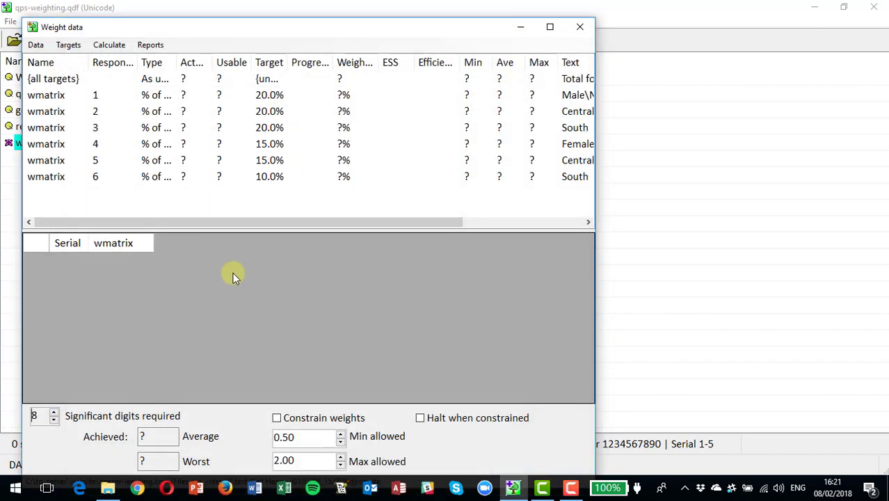
# Create a new Weighu_1 question to store weights and reload the data with it.
pyautogui.click(68, 46)
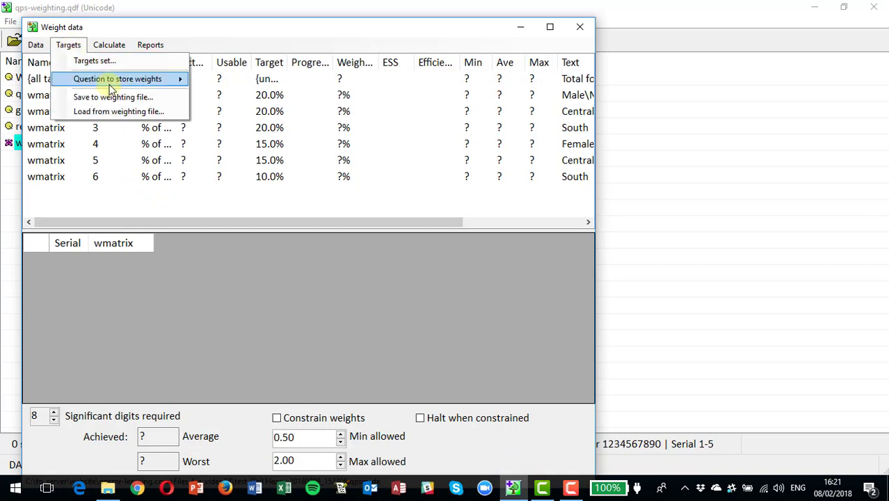
pyautogui.moveTo(115, 86)
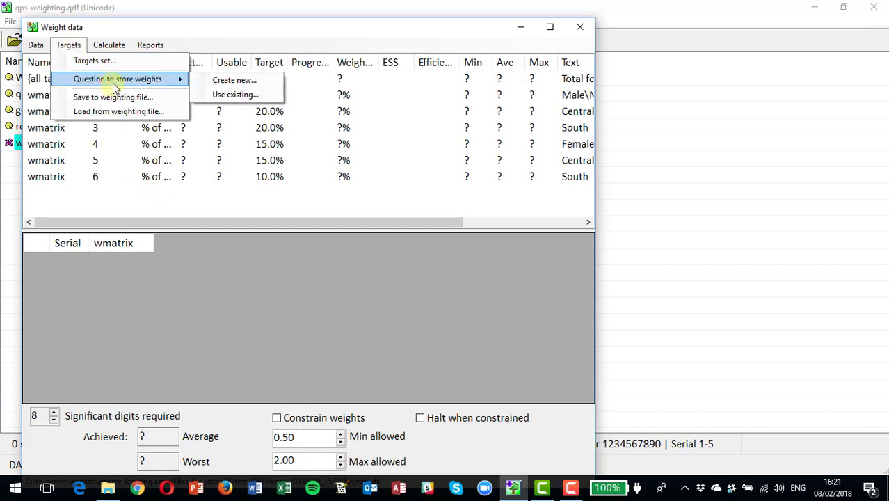
pyautogui.click(230, 81)
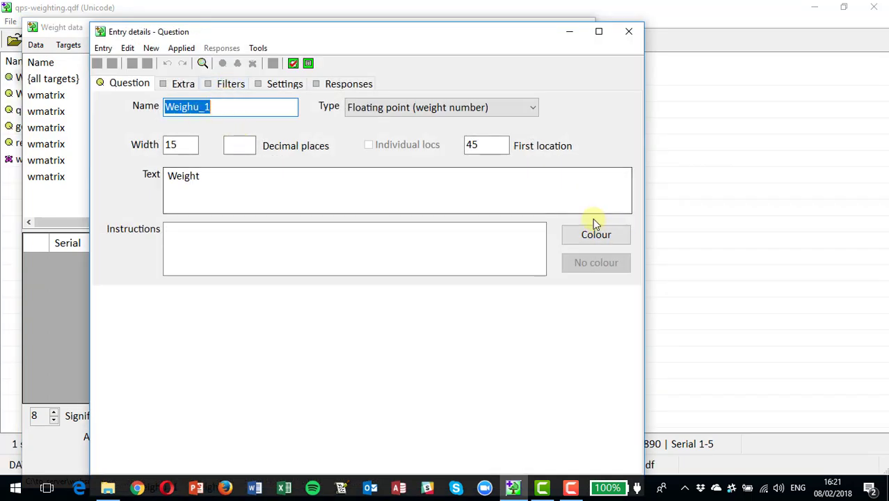
pyautogui.click(630, 34)
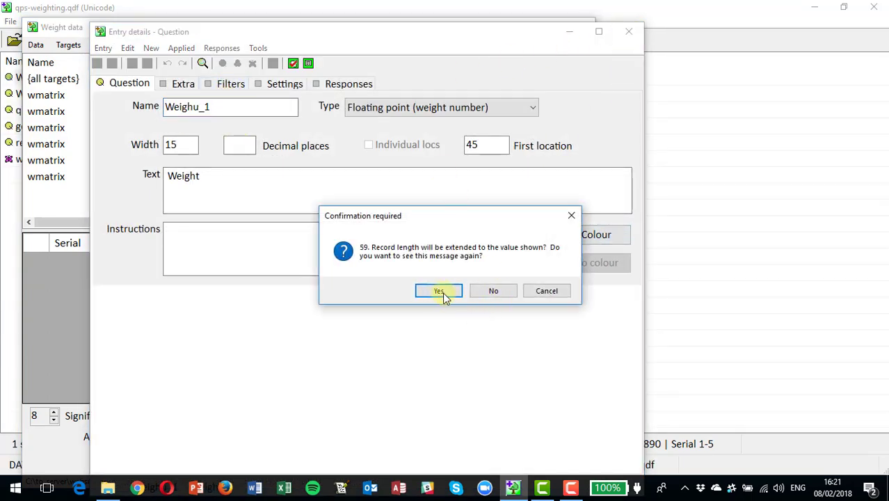
pyautogui.click(439, 290)
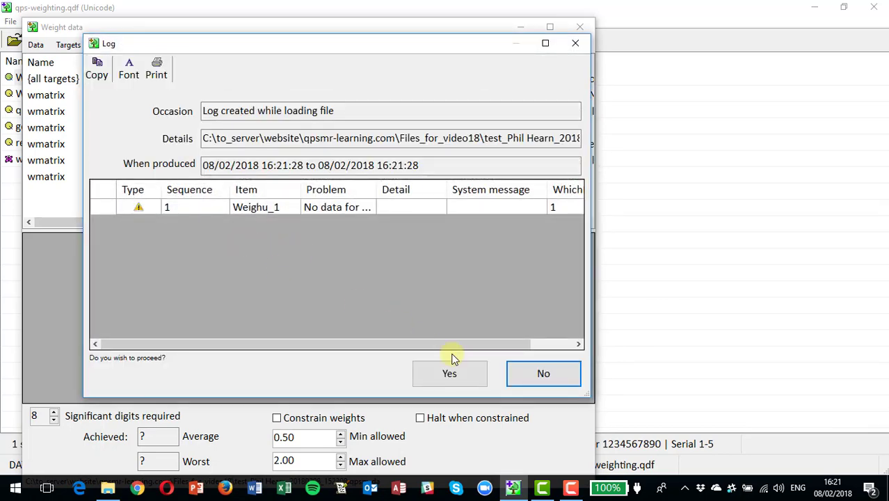
pyautogui.click(451, 373)
pyautogui.click(494, 295)
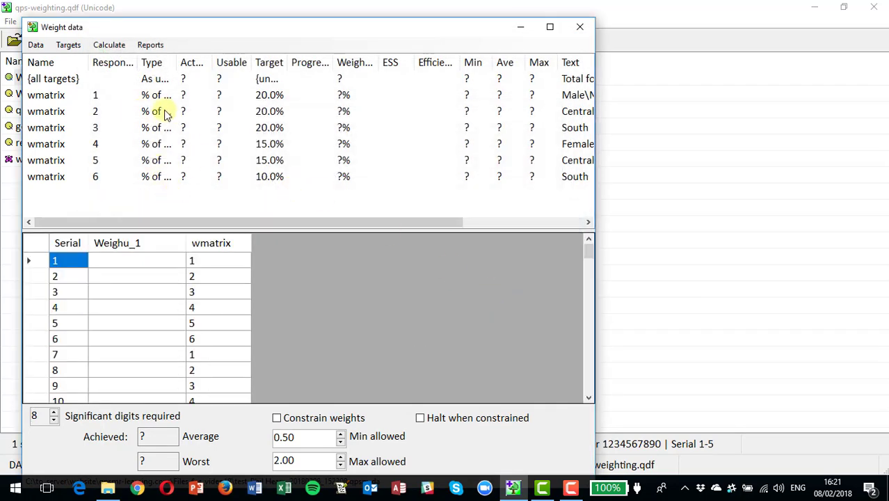
# Prepare and check the data, then calculate weights into Weighu_1, hitting all targets at 88.3% efficiency.
pyautogui.click(68, 44)
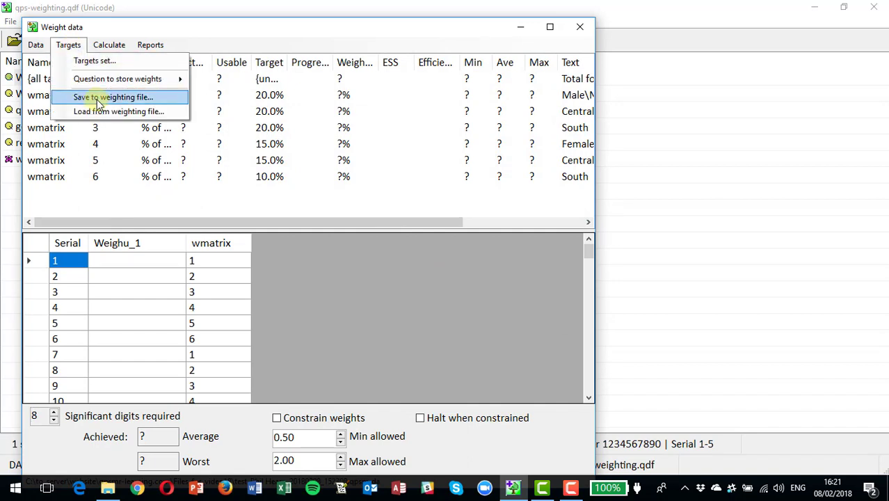
pyautogui.moveTo(109, 45)
pyautogui.click(117, 60)
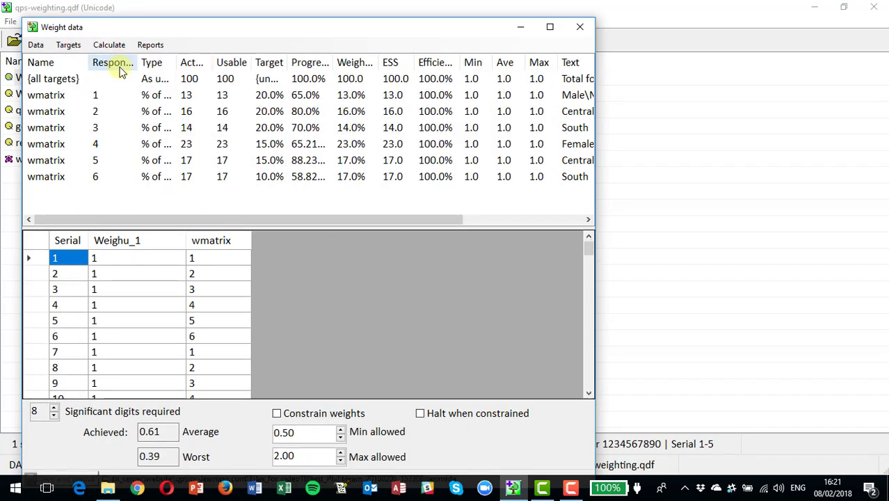
pyautogui.click(109, 44)
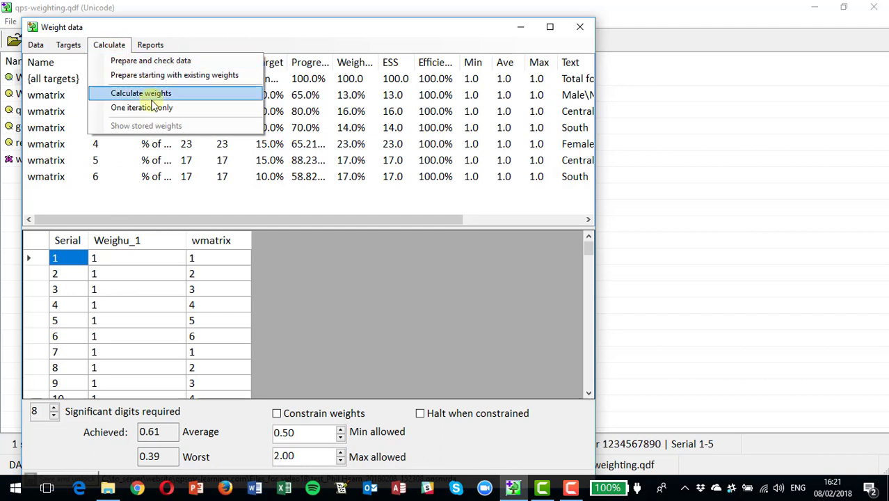
pyautogui.click(148, 94)
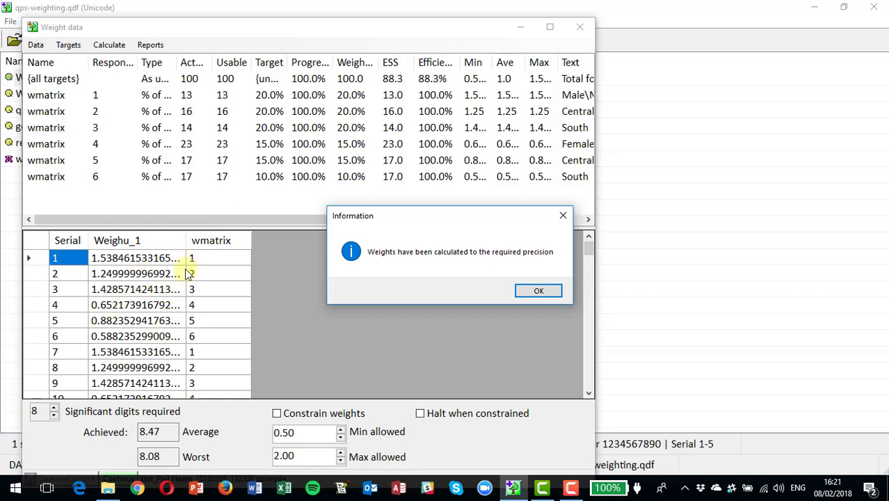
pyautogui.click(537, 290)
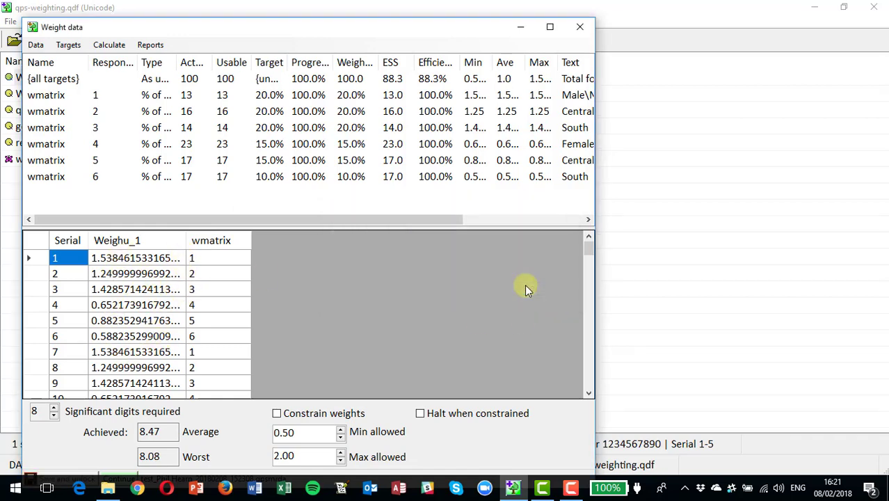